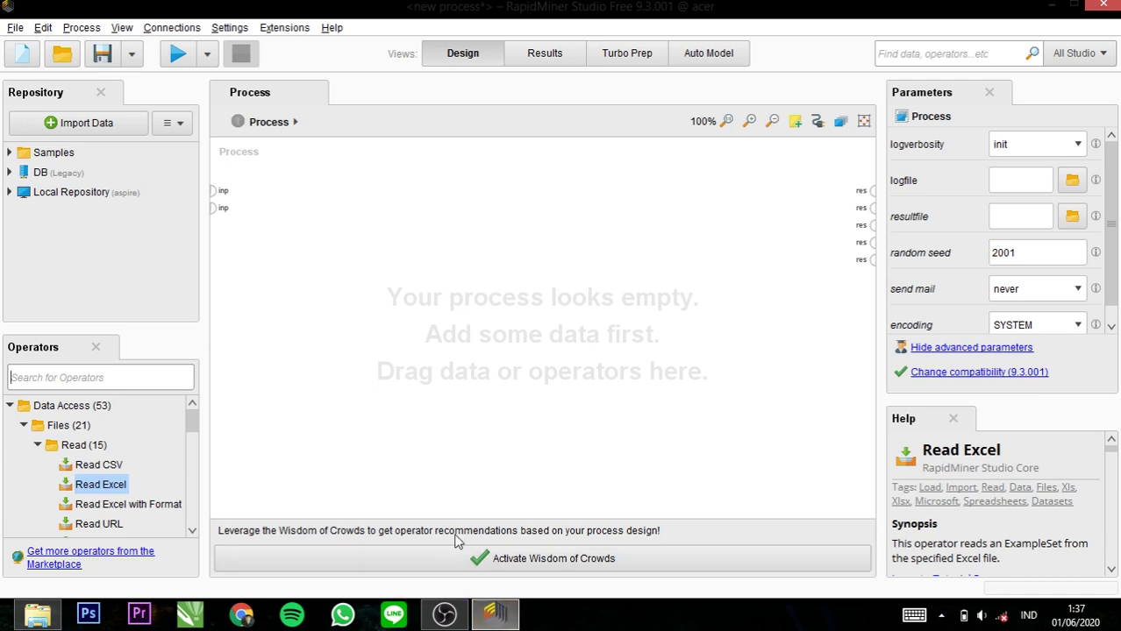
- Search the operators for "read" and add a Read Excel operator to the empty process
left_click(154, 373)
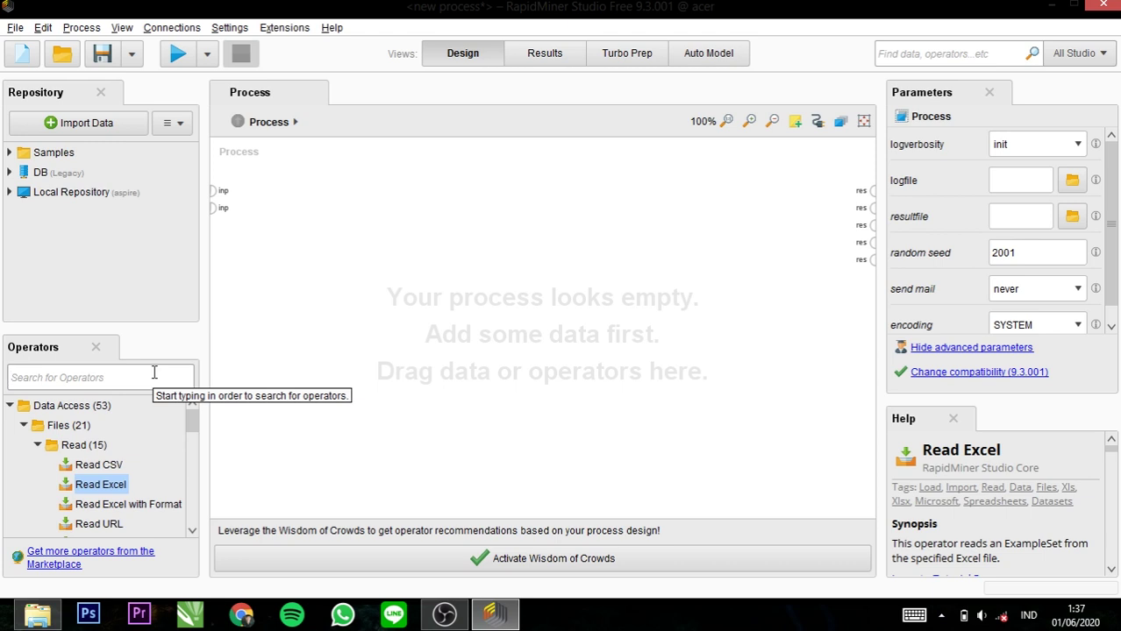
type("re")
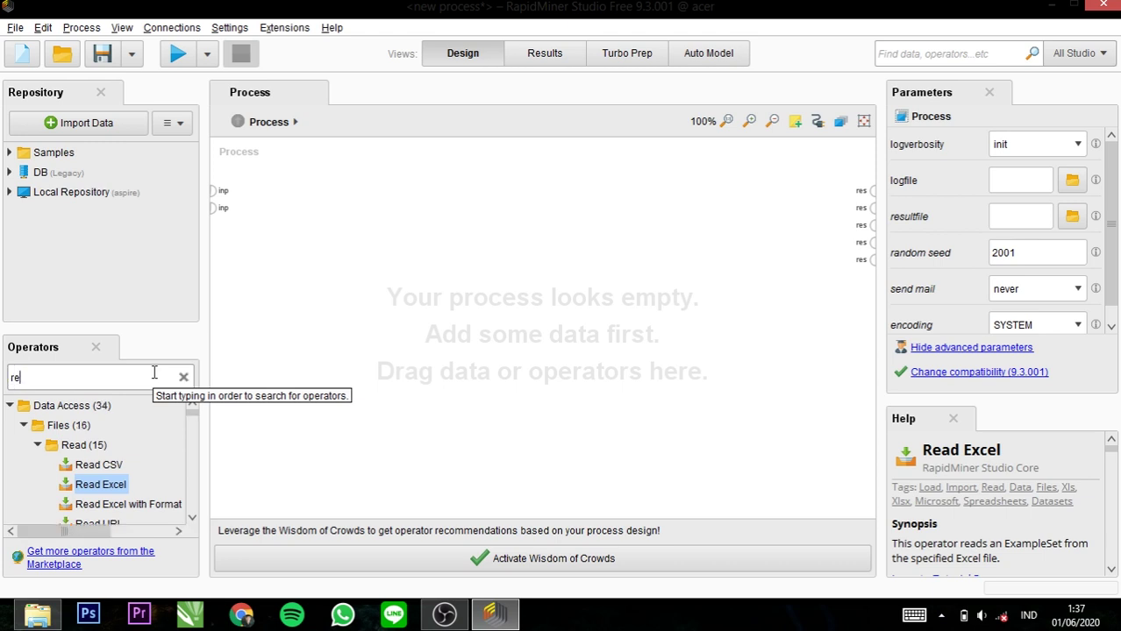
type("ad")
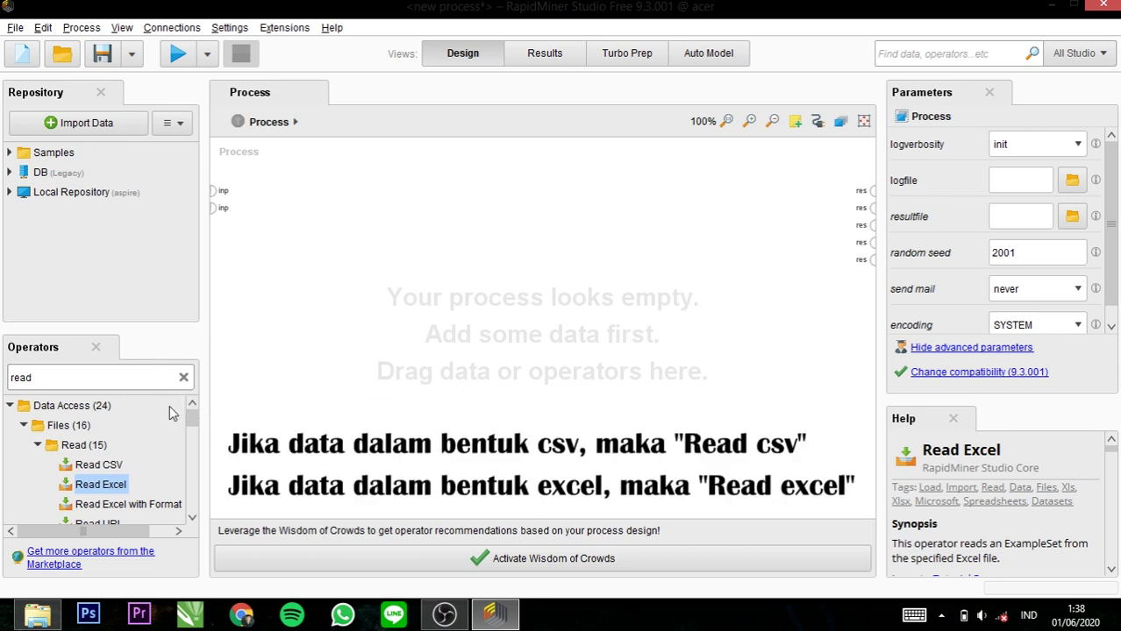
left_click_drag(158, 484, 321, 193)
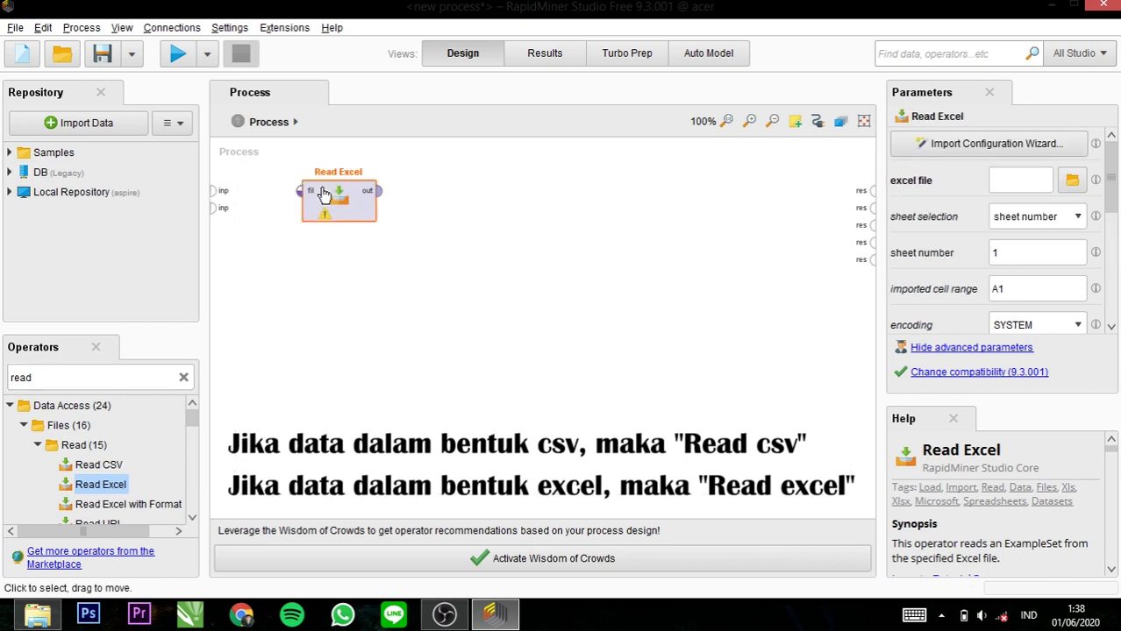
- Connect the first process input to Read Excel's file port and its output to the first result port
left_click(222, 197)
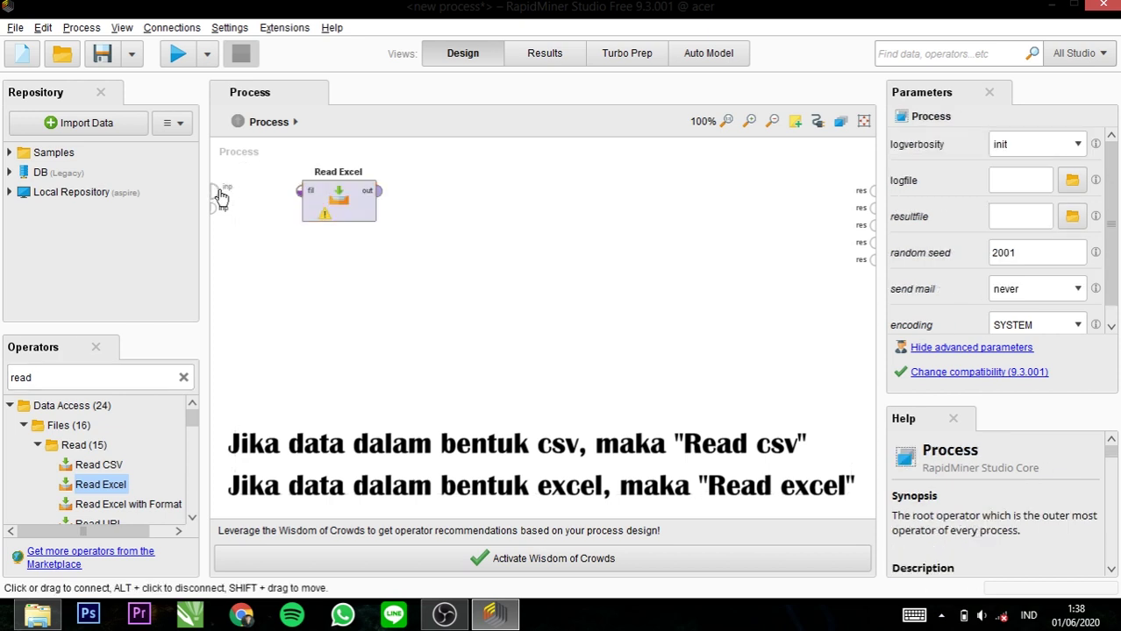
left_click(222, 197)
left_click(295, 200)
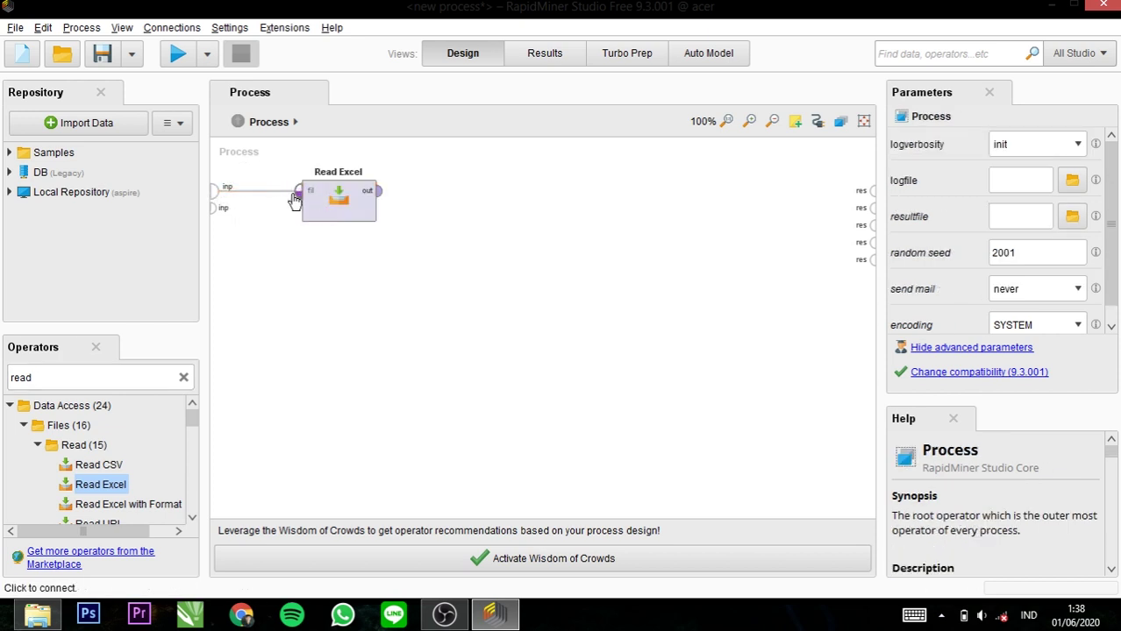
left_click(384, 196)
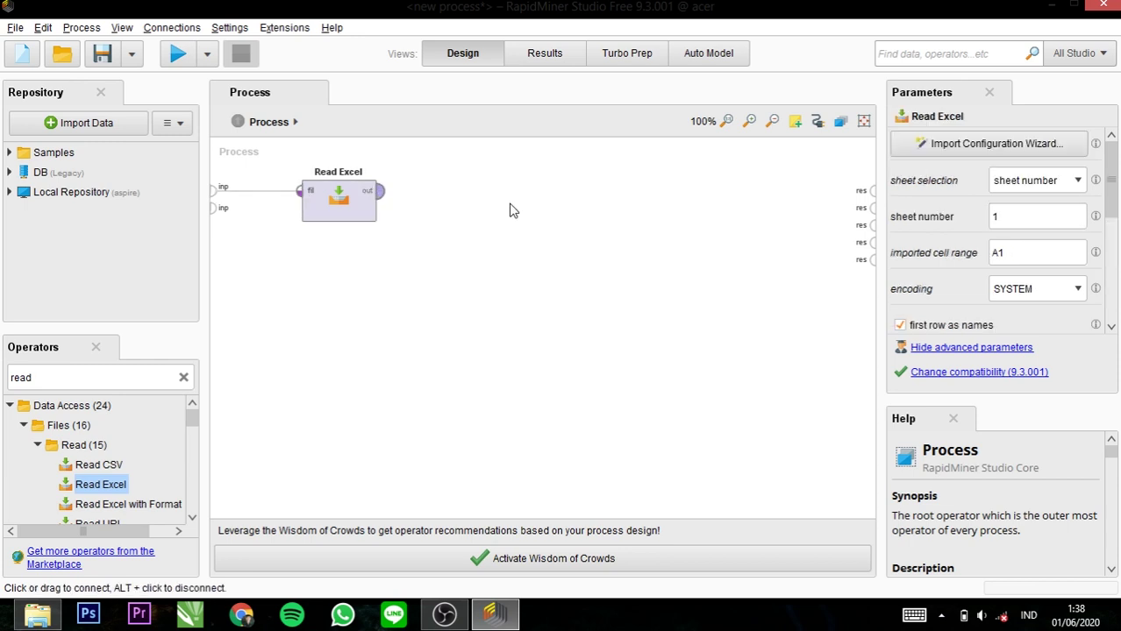
left_click(872, 189)
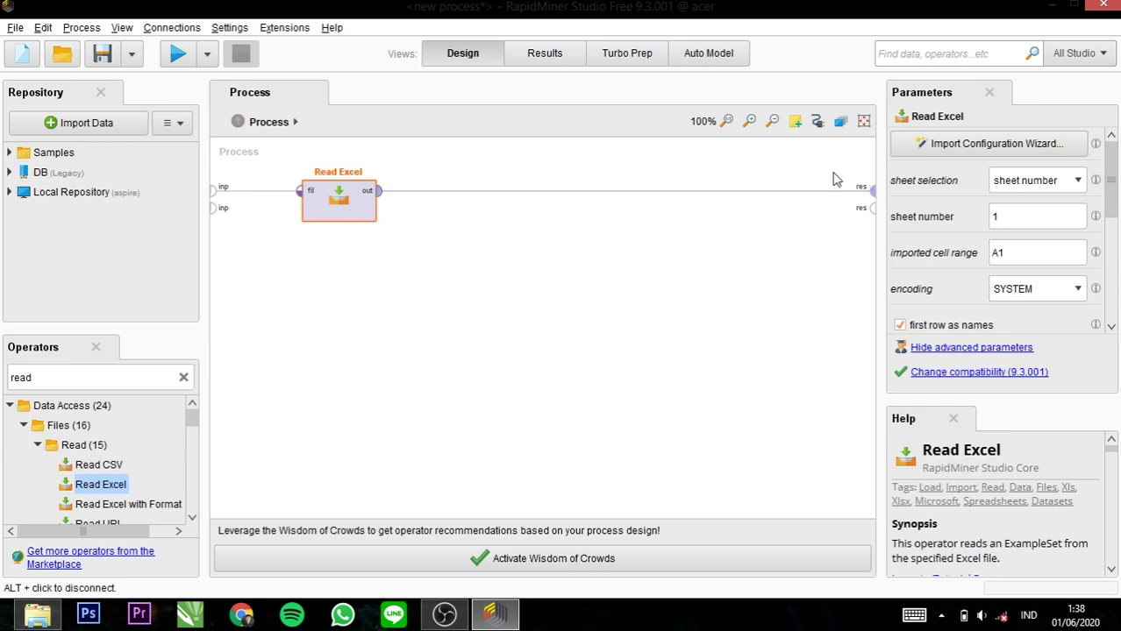
- Import Data.xlsx from the Universitas Padjadjaran folder on drive D into Read Excel with the configuration wizard, keeping its default cell range and column formats
left_click(920, 150)
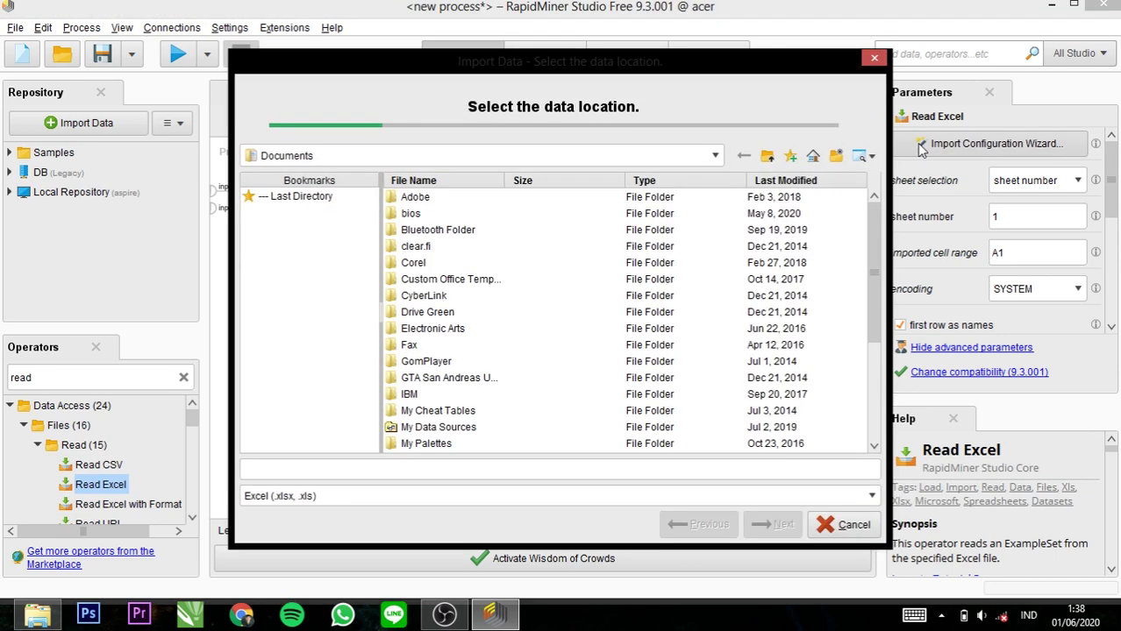
left_click(714, 158)
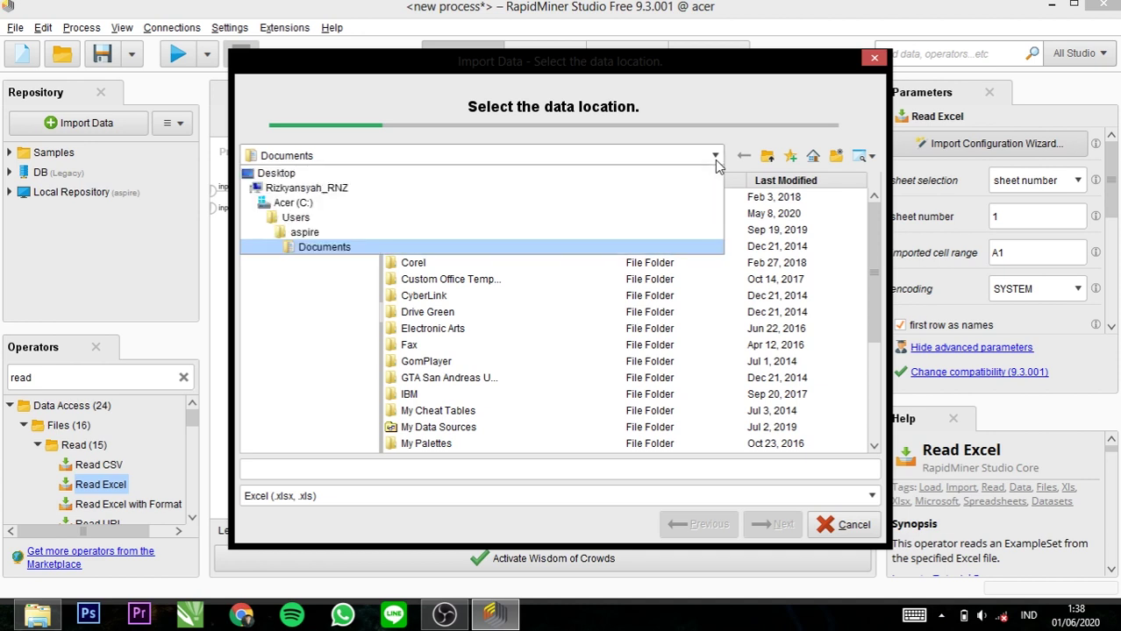
left_click(561, 188)
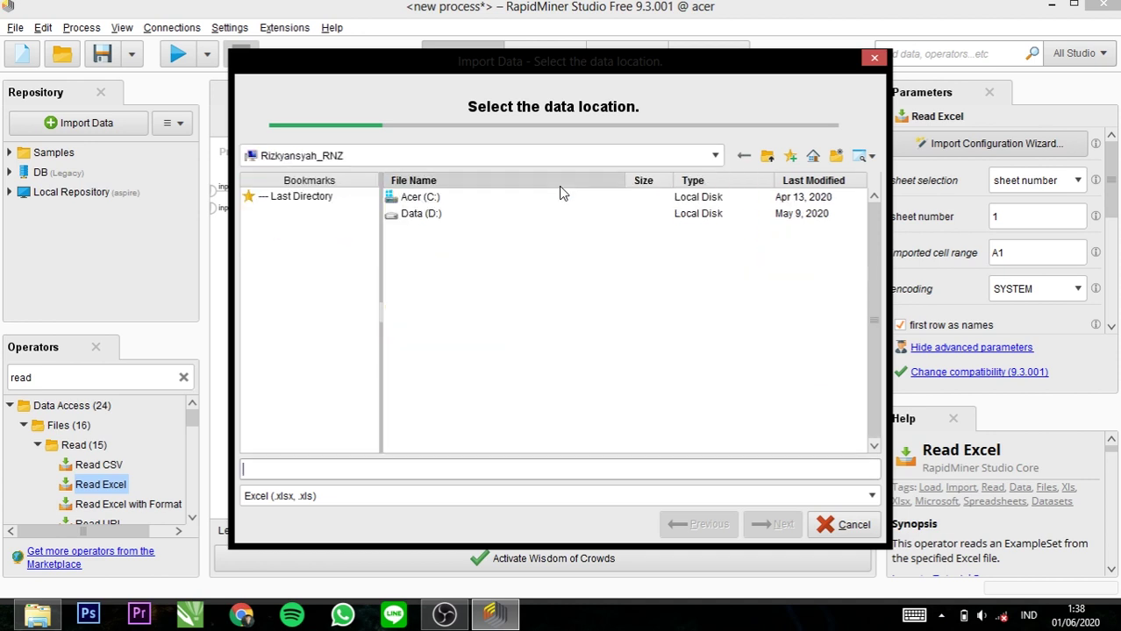
double_click(415, 215)
left_click(422, 248)
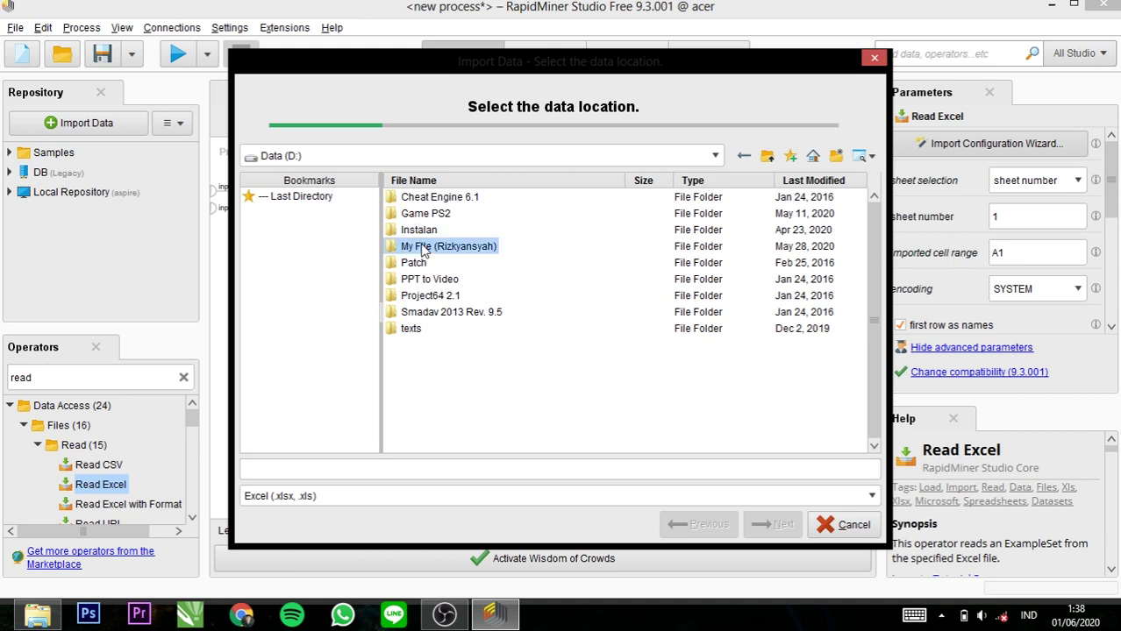
double_click(422, 248)
double_click(431, 200)
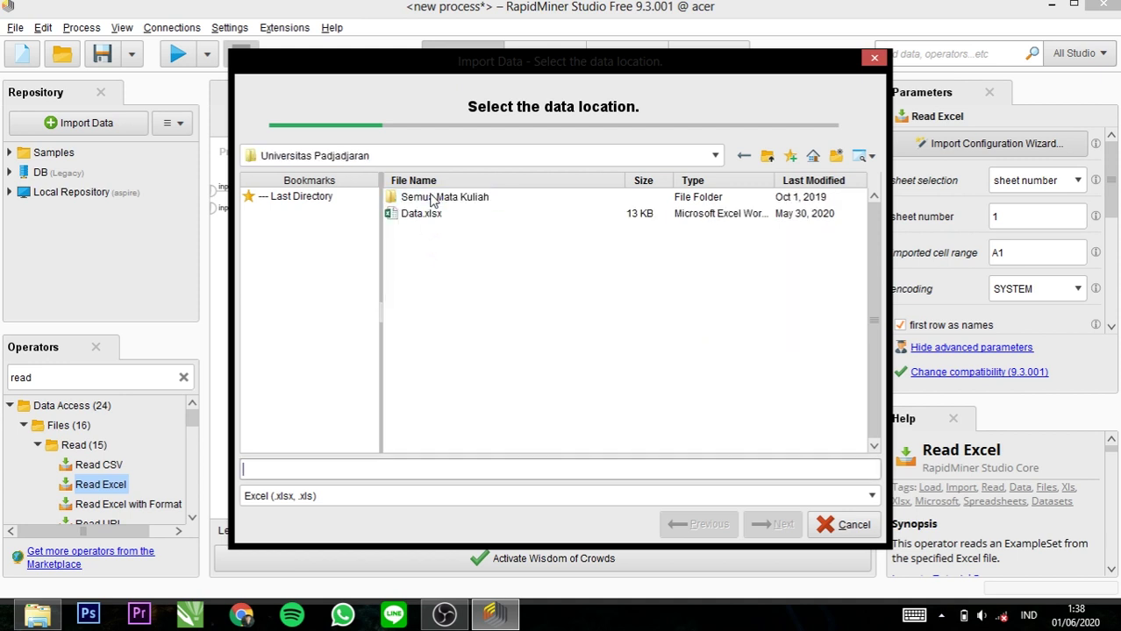
left_click(434, 216)
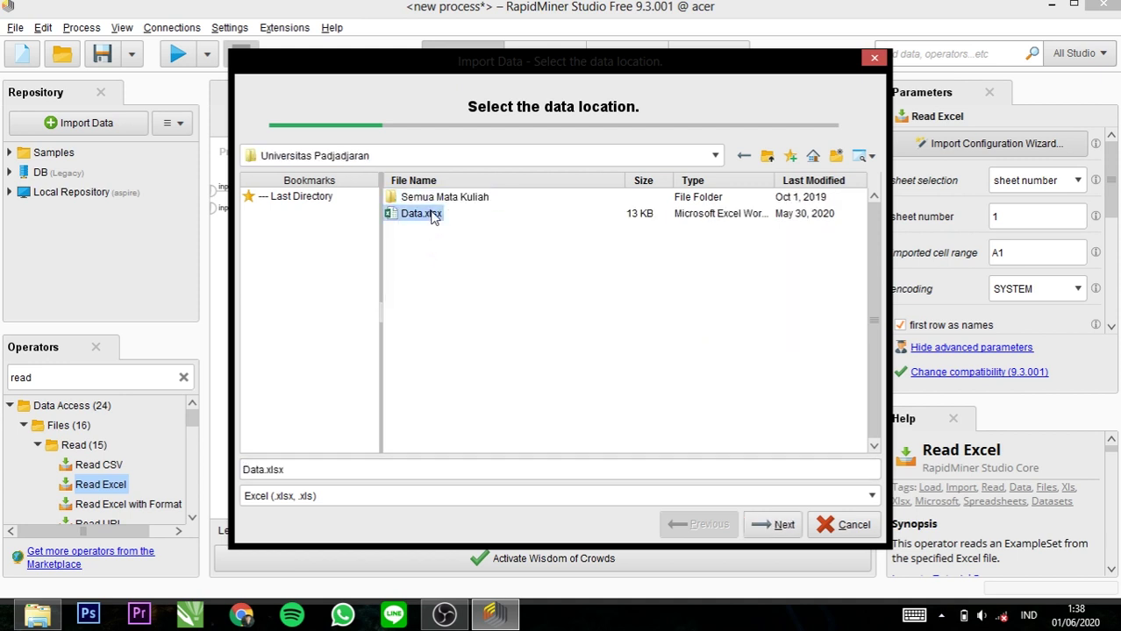
left_click(763, 527)
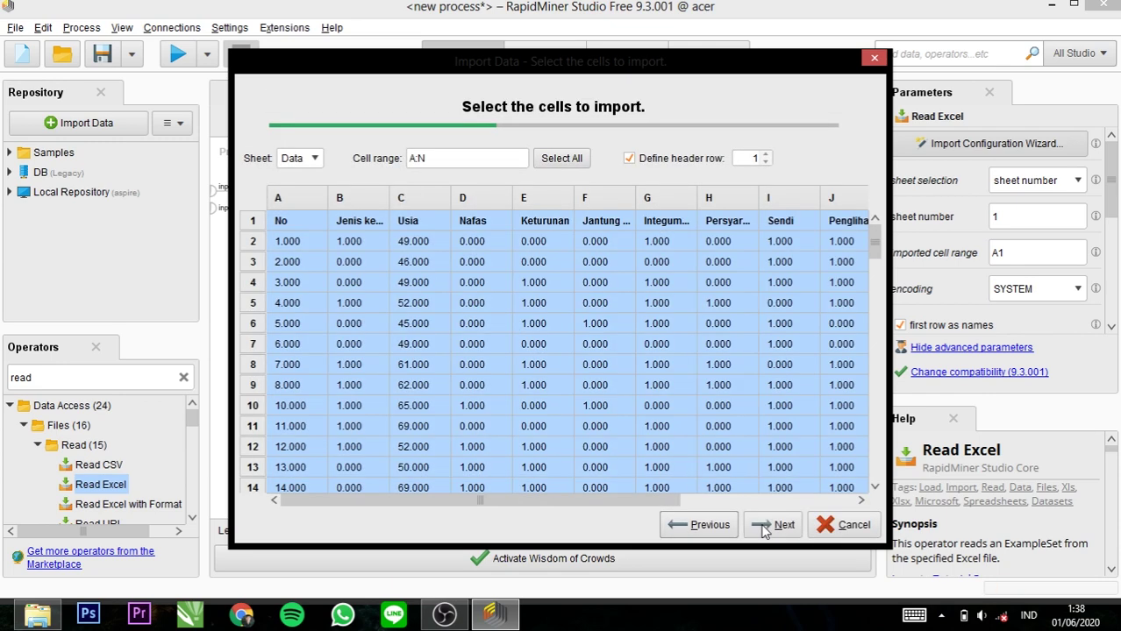
left_click(763, 526)
left_click(763, 526)
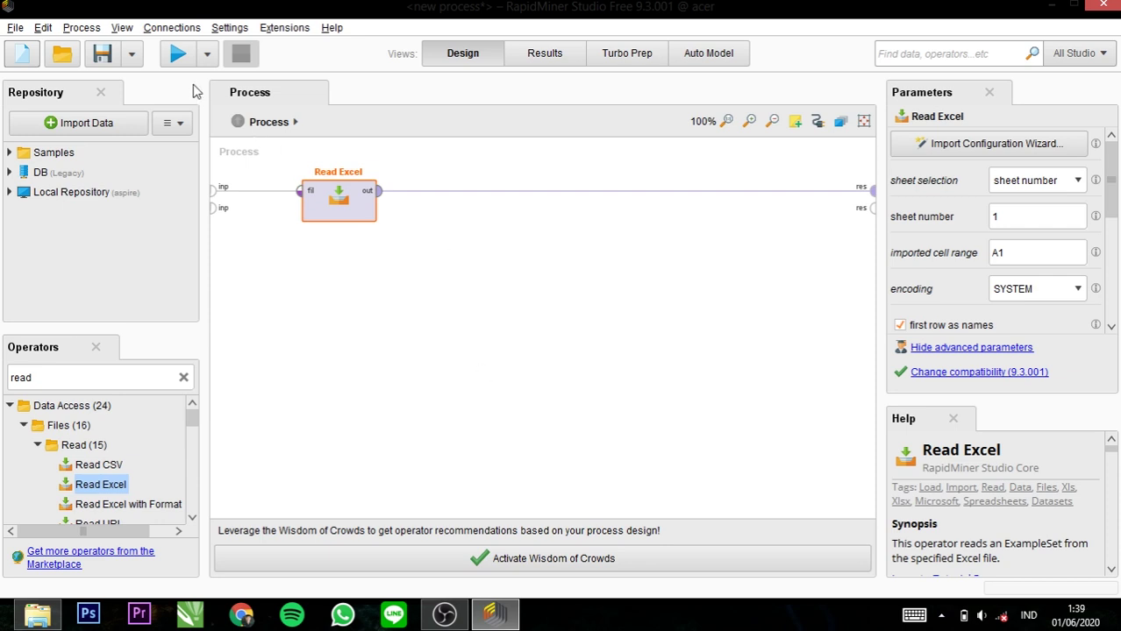
- Run the process and examine the imported data columns from Jenis kelamin through Kelas
left_click(181, 65)
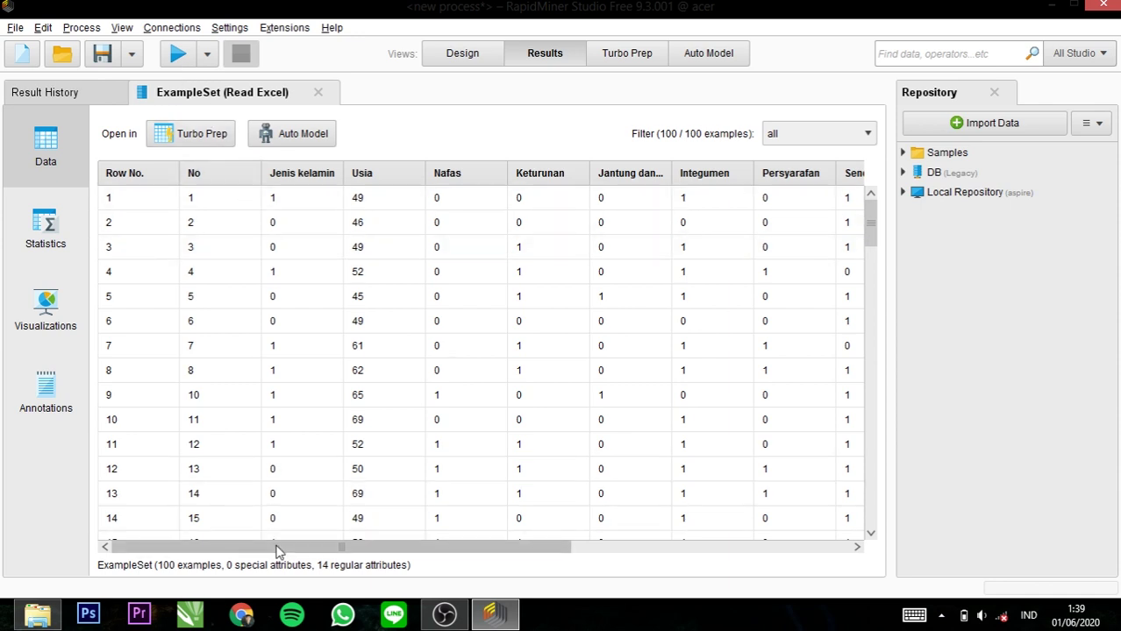
left_click_drag(277, 551, 358, 553)
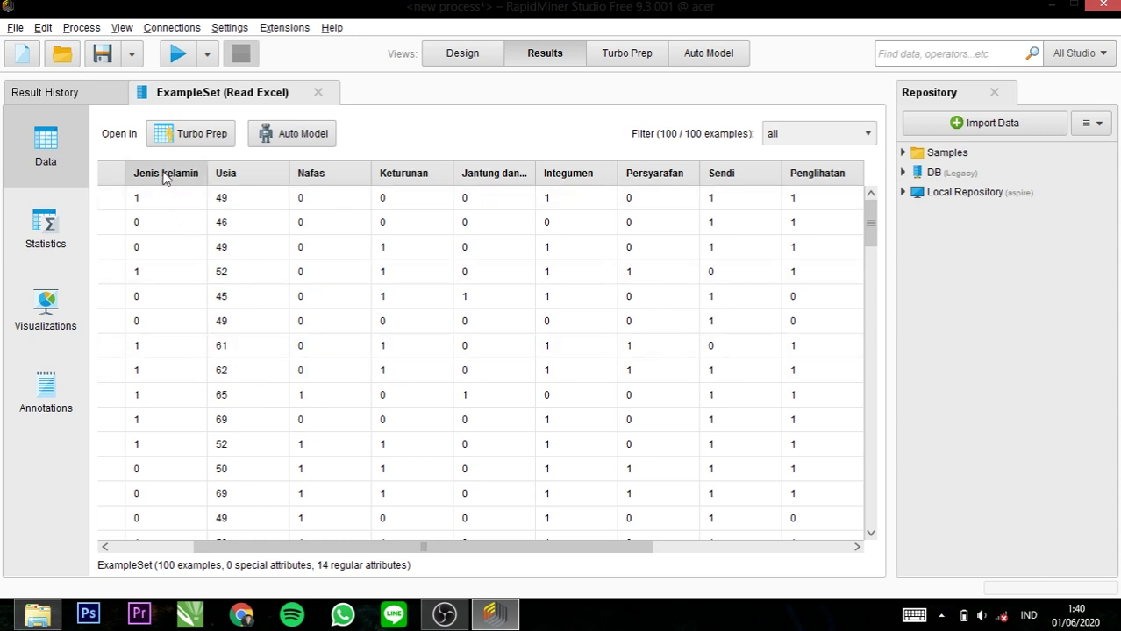
mouse_move(165, 178)
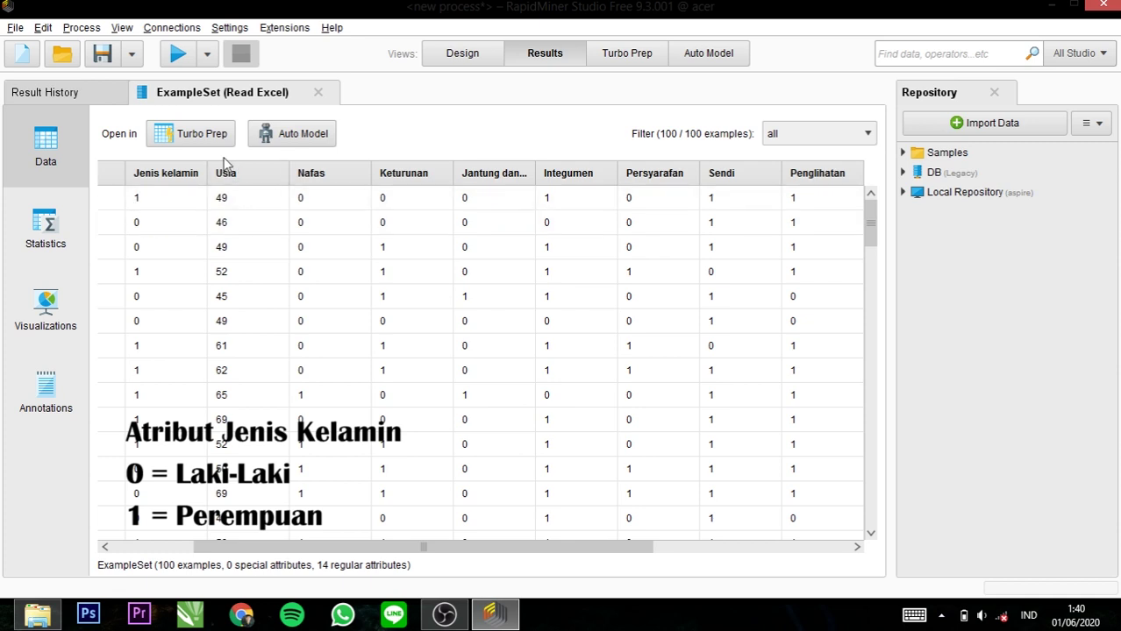
mouse_move(235, 178)
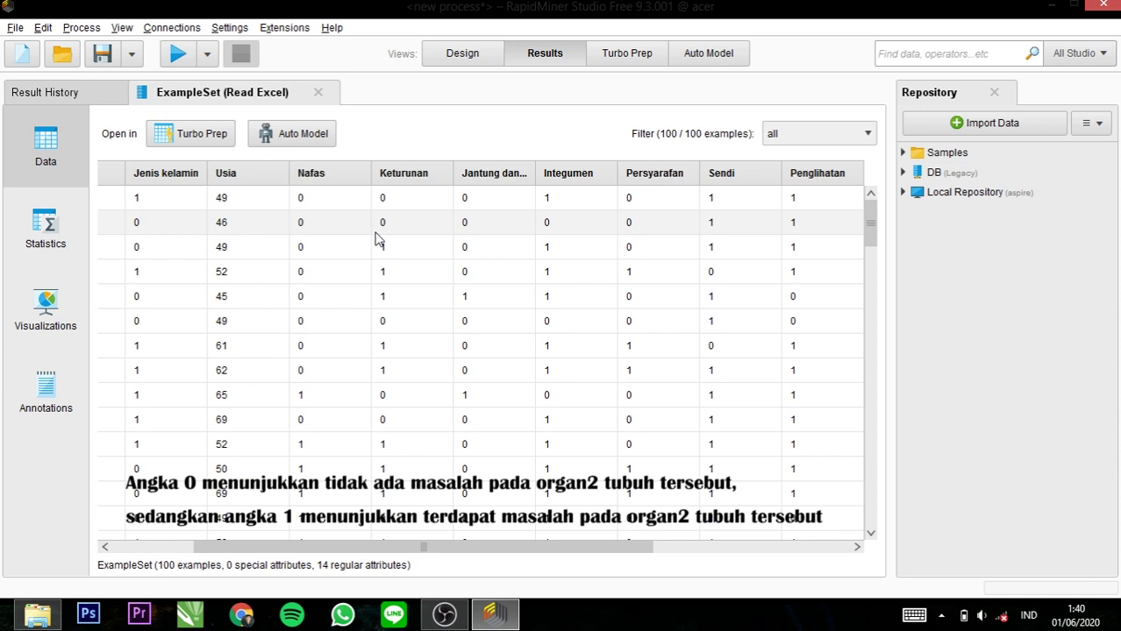
left_click_drag(465, 555, 605, 556)
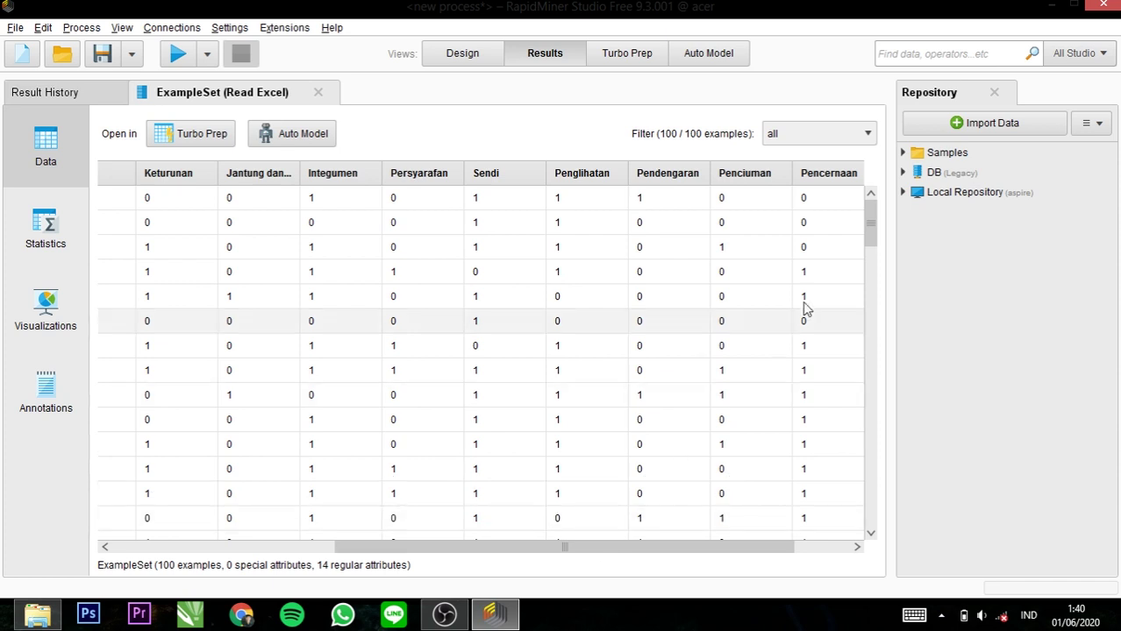
left_click_drag(718, 555, 814, 550)
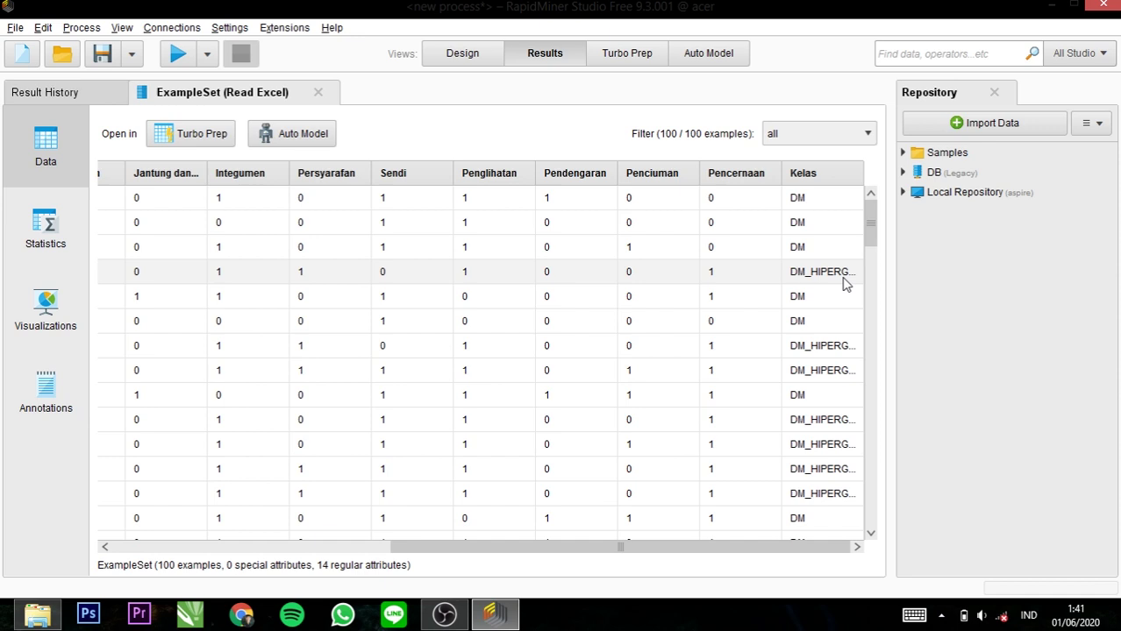
- Open Read Excel's data set meta data list in the process design and deselect the No column
left_click(486, 60)
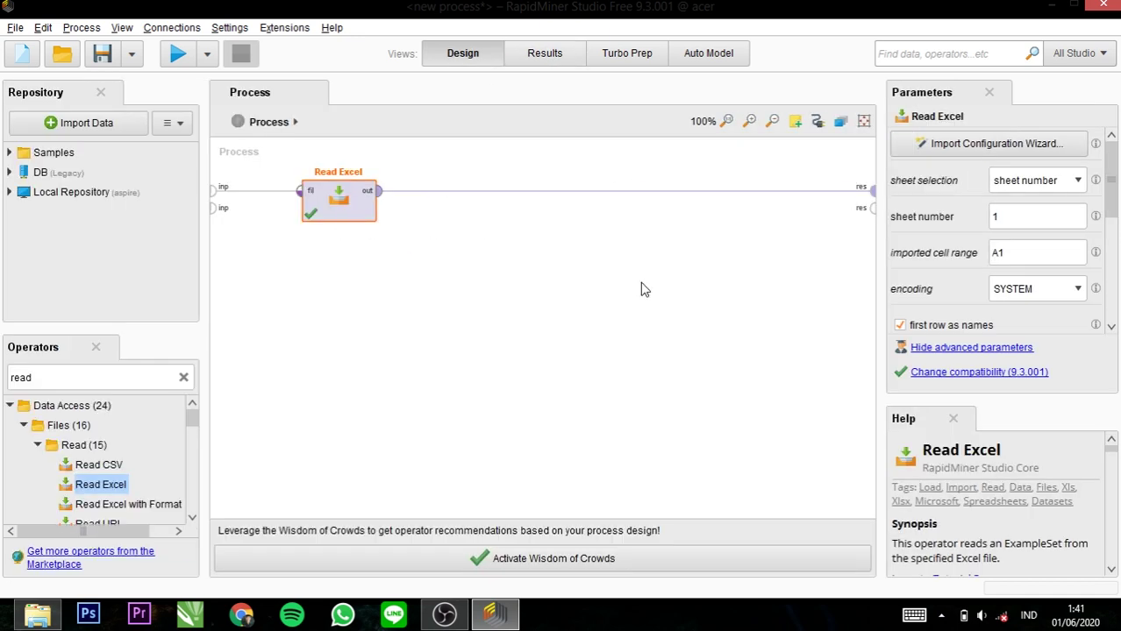
left_click_drag(1107, 218, 1107, 317)
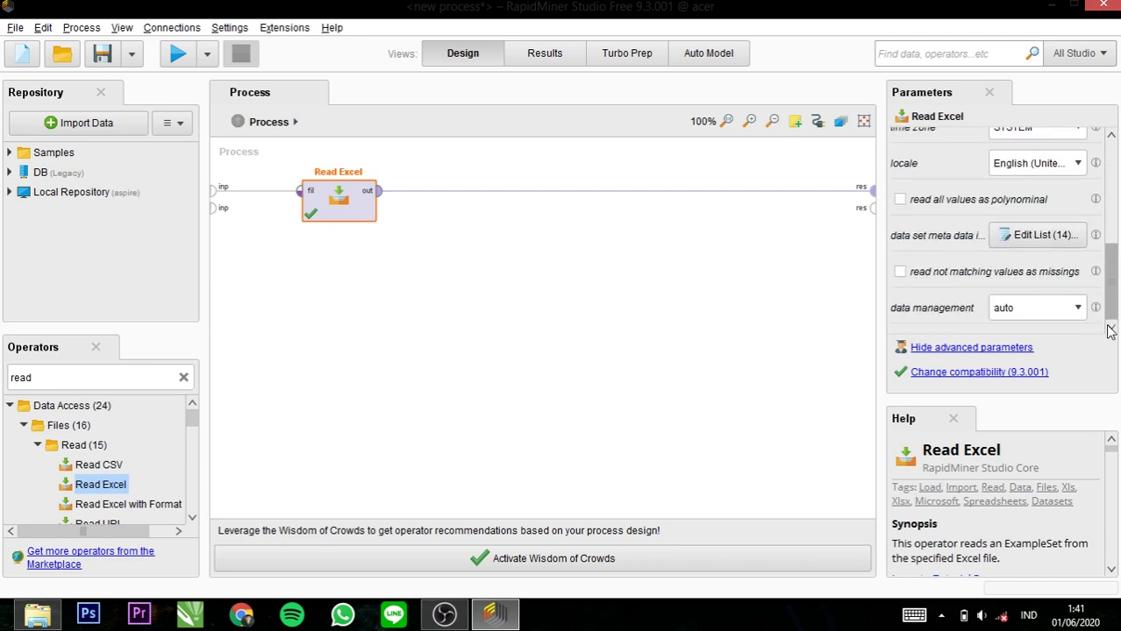
left_click(1035, 238)
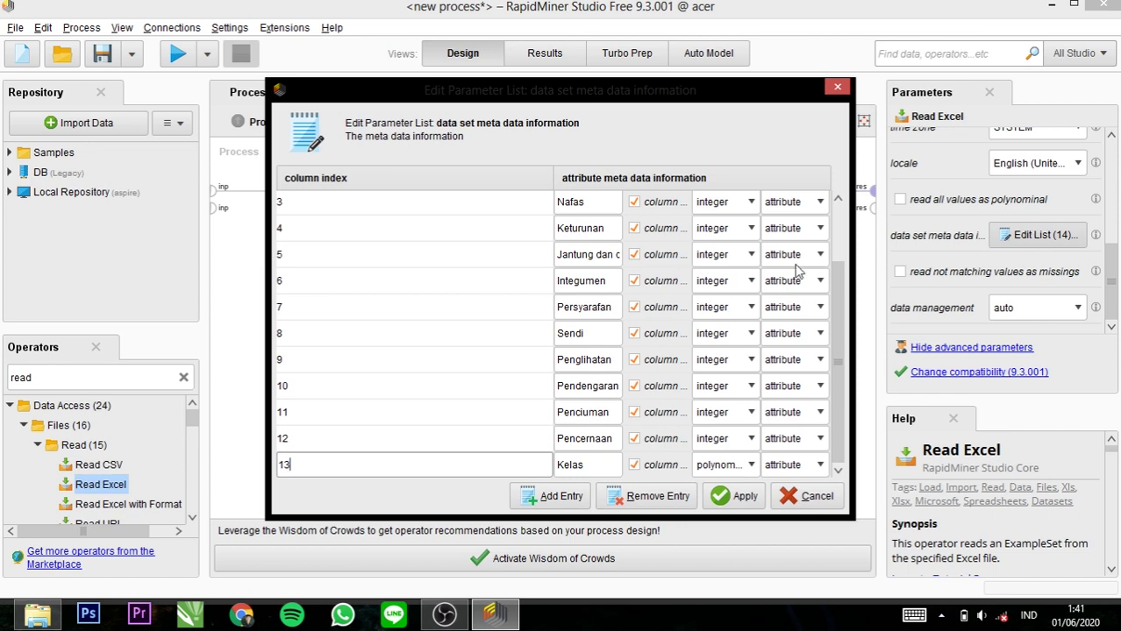
left_click_drag(844, 298, 844, 220)
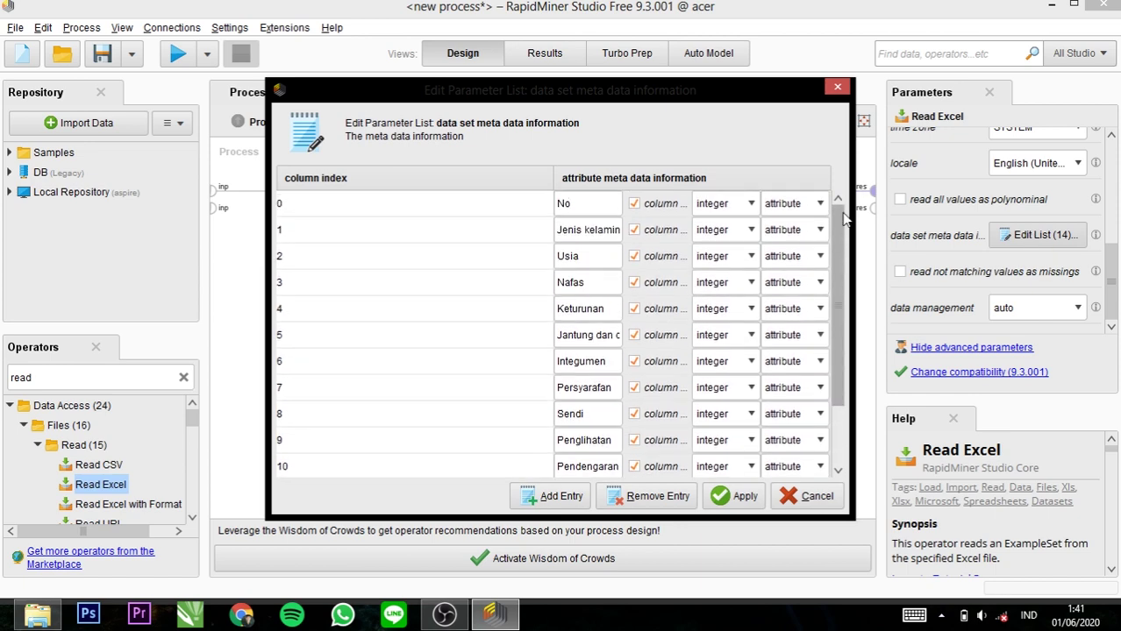
left_click(635, 204)
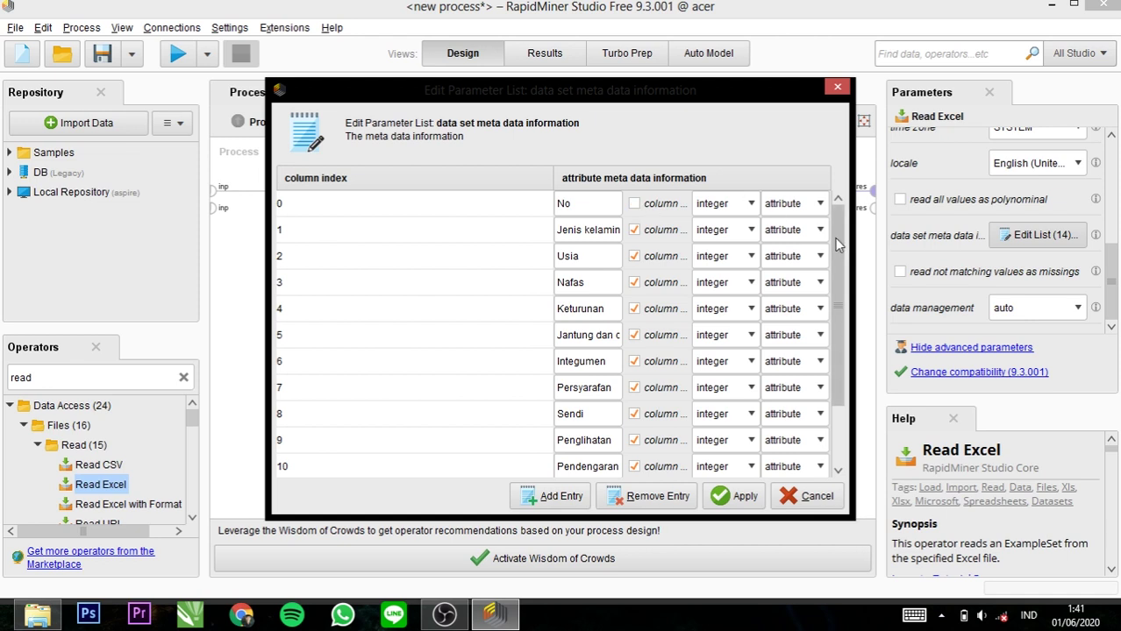
- Set the Kelas column's role to label and its type to binominal, and apply the meta data changes
left_click_drag(838, 244, 837, 303)
left_click(799, 464)
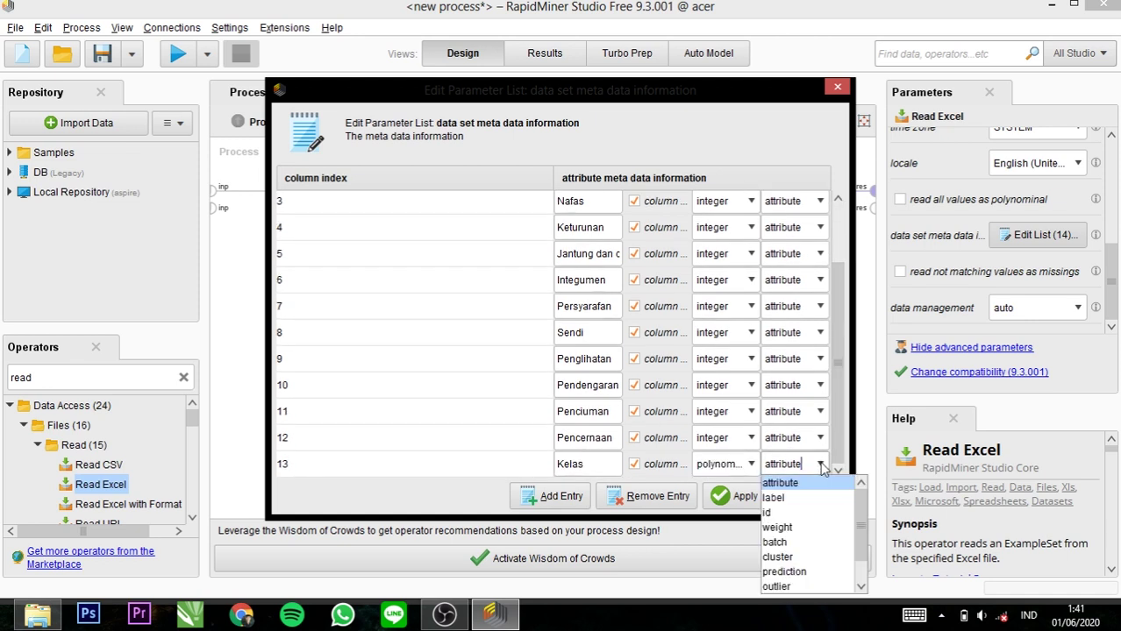
left_click(805, 508)
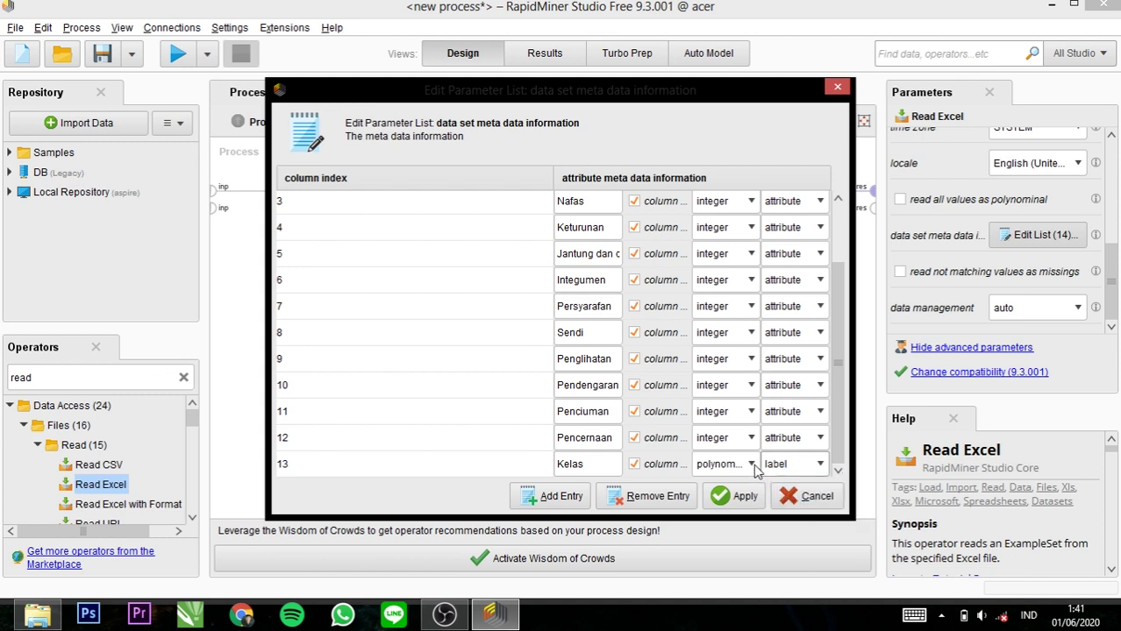
left_click(753, 465)
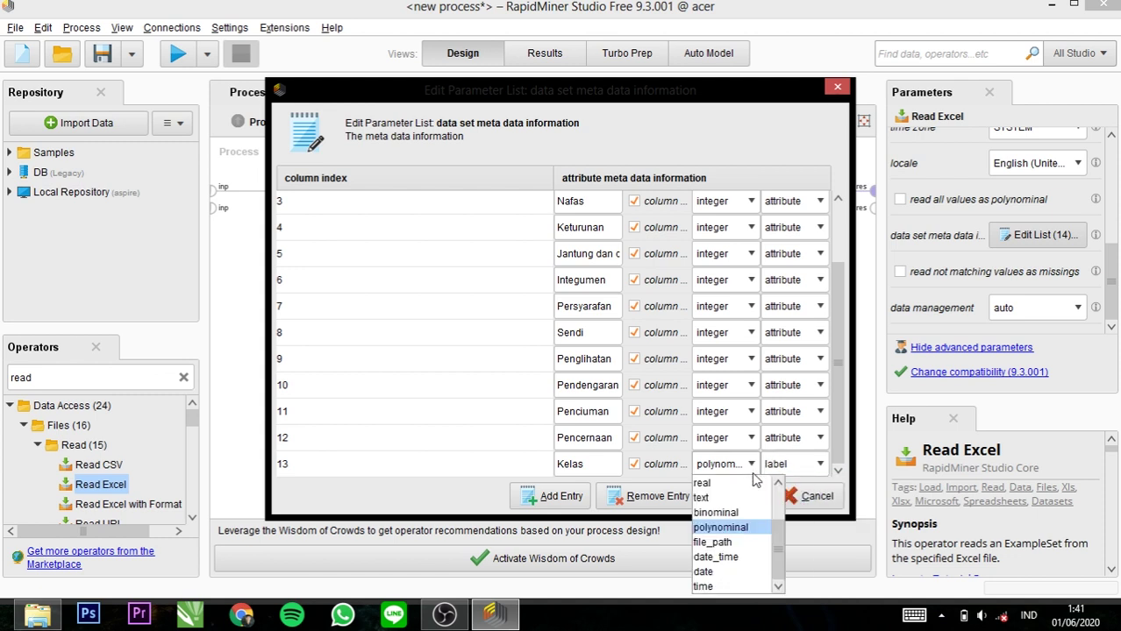
left_click(754, 517)
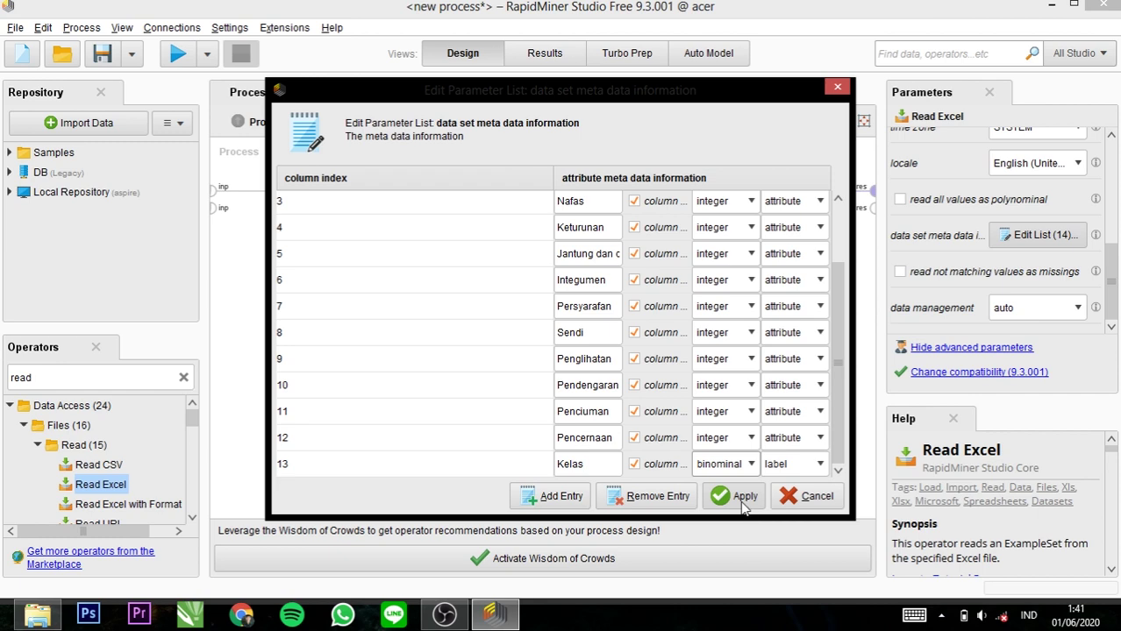
left_click(741, 498)
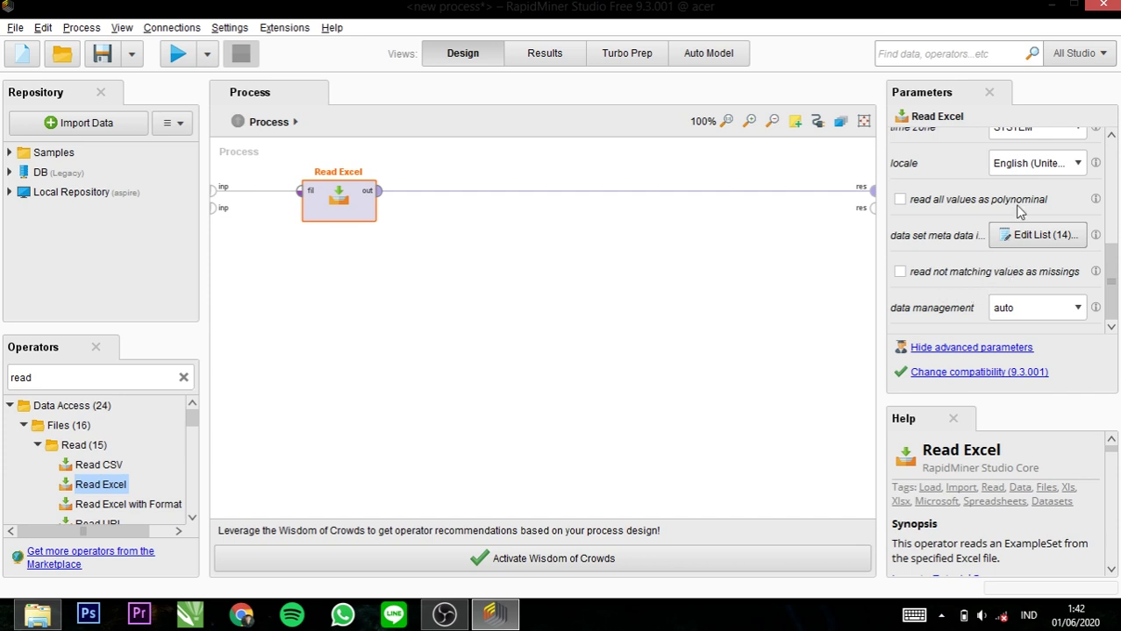
- Find the Set Role operator and insert it on the connection between Read Excel and the process result
left_click(183, 380)
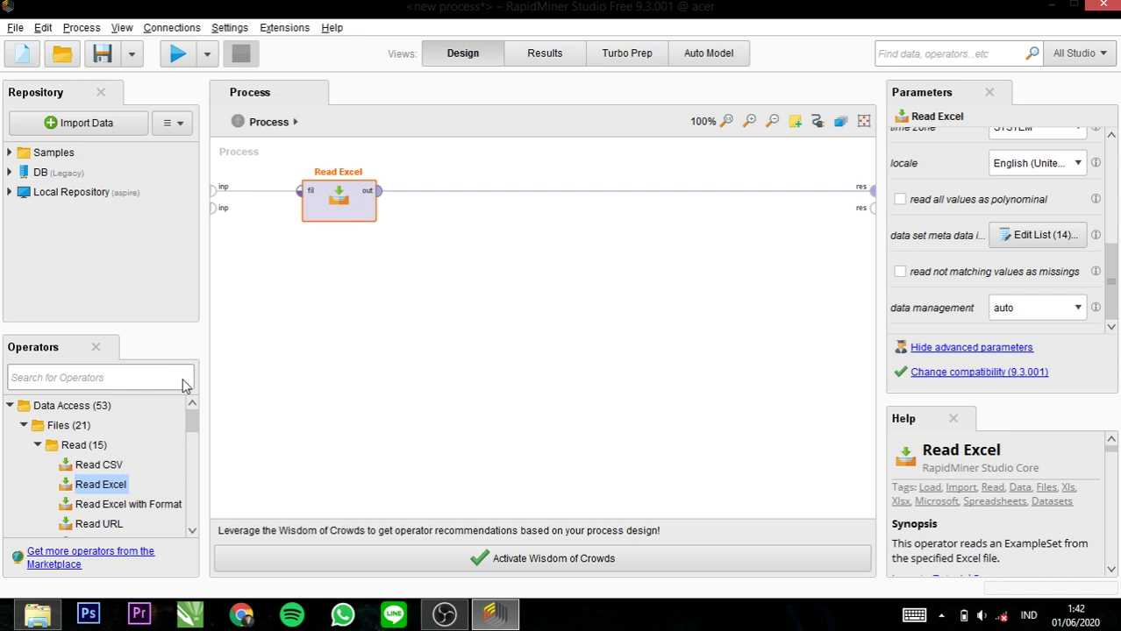
type("set ")
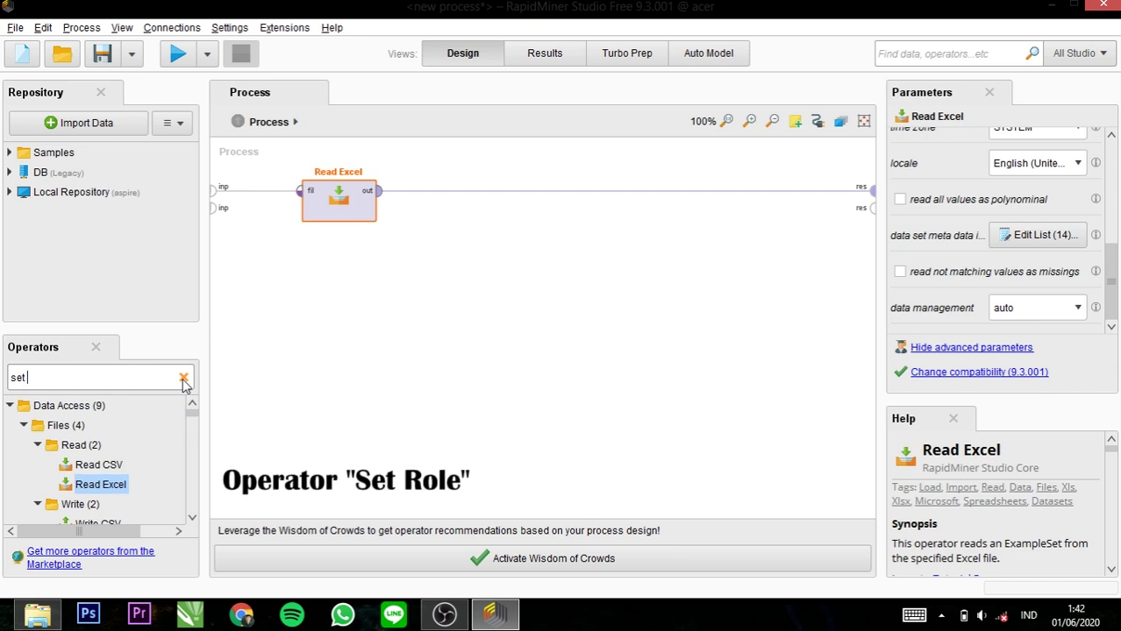
type("role")
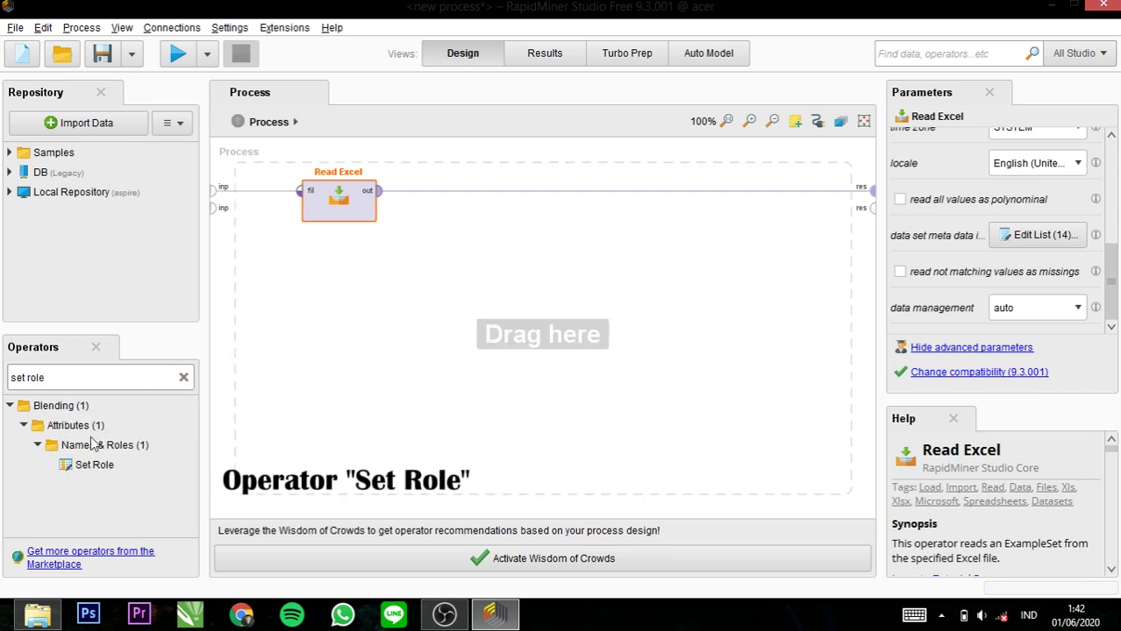
left_click_drag(88, 469, 496, 200)
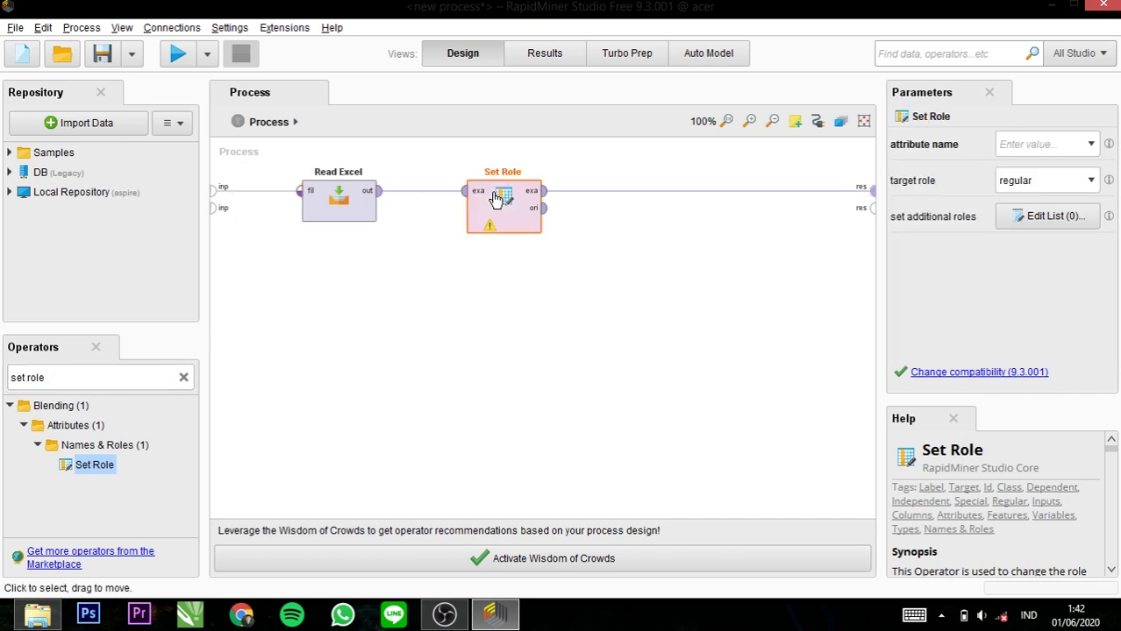
- Configure Set Role with Kelas as the attribute name and label as the target role
left_click(1091, 145)
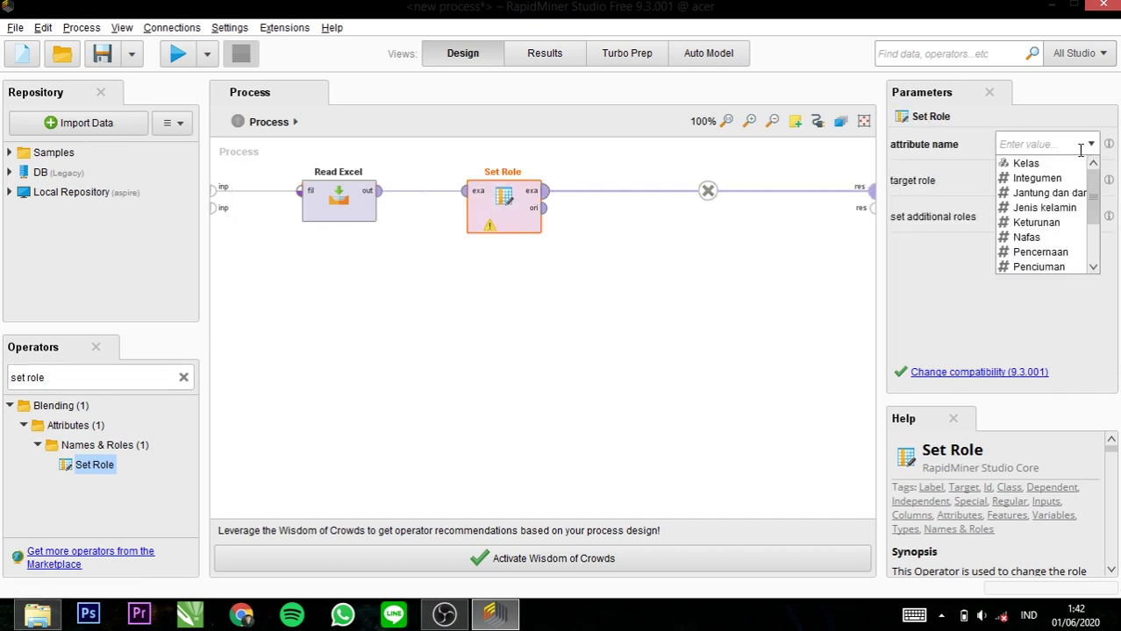
left_click(1059, 164)
left_click(1091, 180)
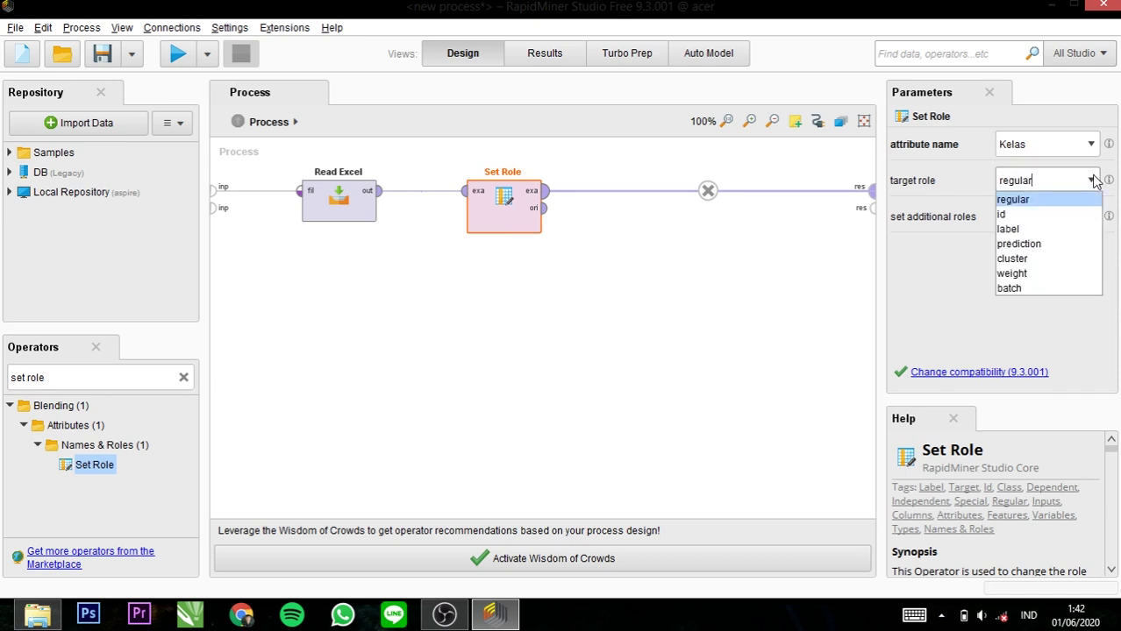
left_click(1079, 231)
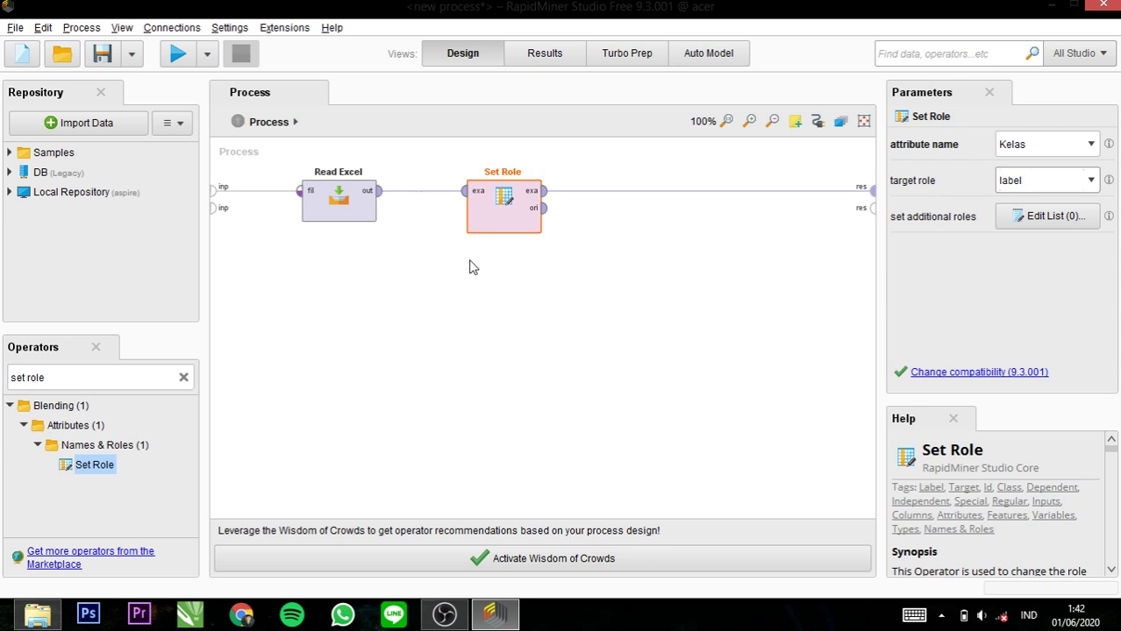
- Find the Optimize Parameters (Grid) operator and insert it on the connection between Set Role and the process result
left_click(183, 379)
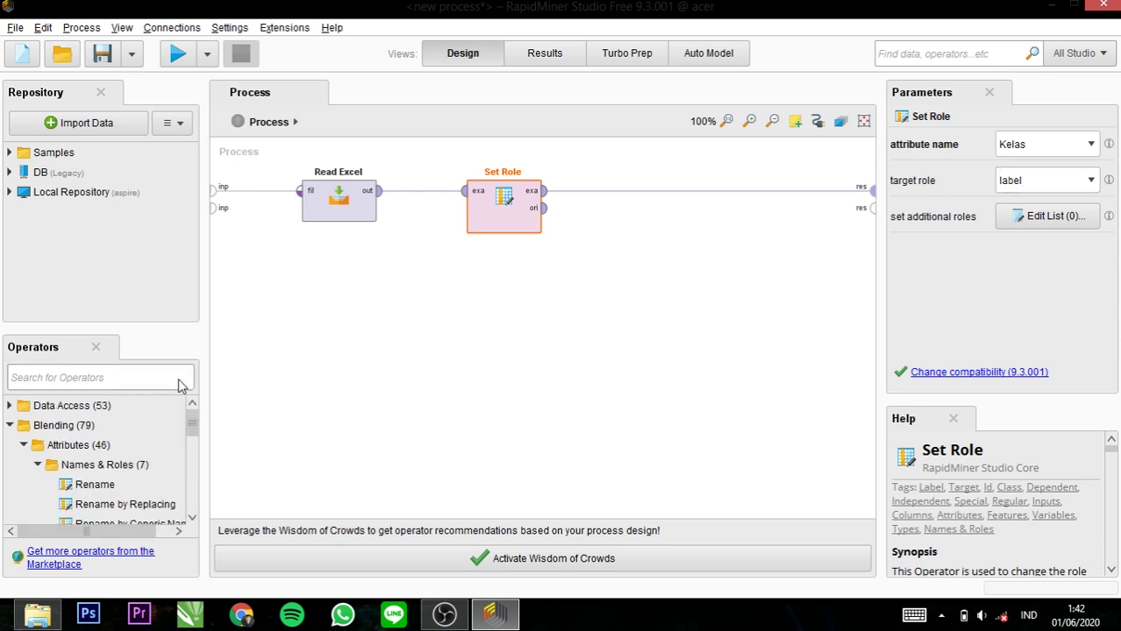
type("opti")
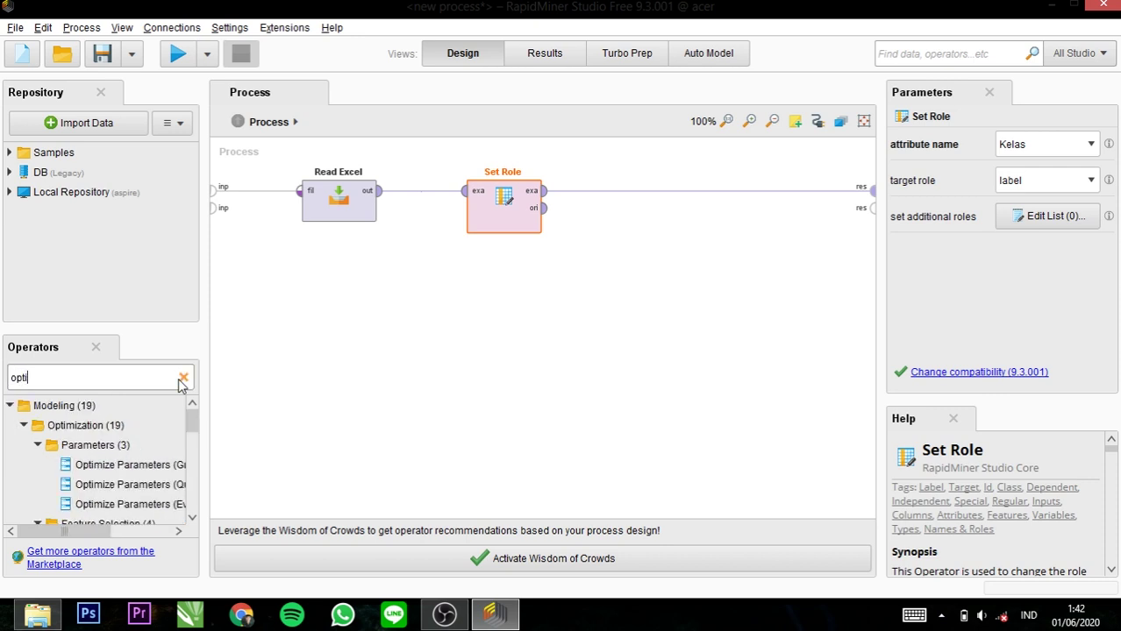
type("mi")
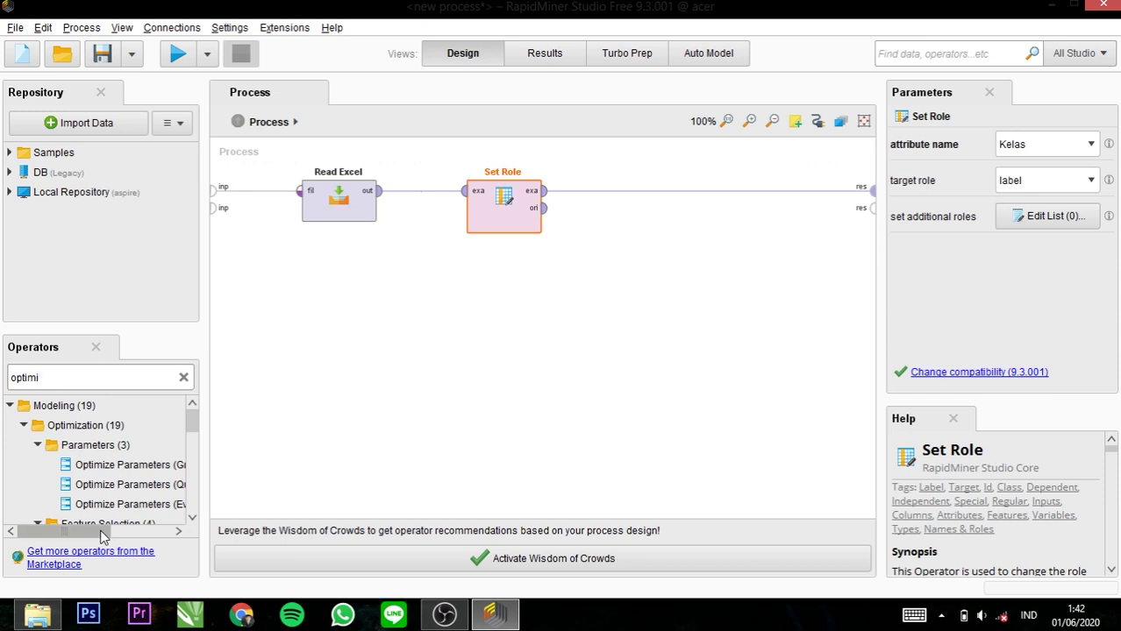
left_click_drag(101, 537, 130, 536)
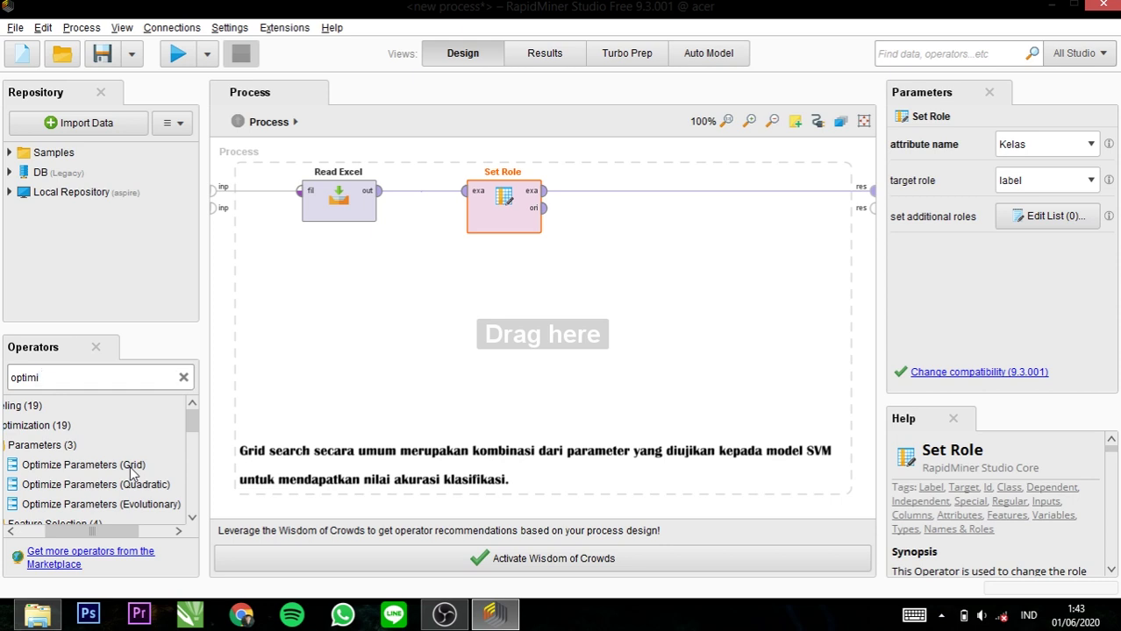
left_click_drag(130, 472, 677, 200)
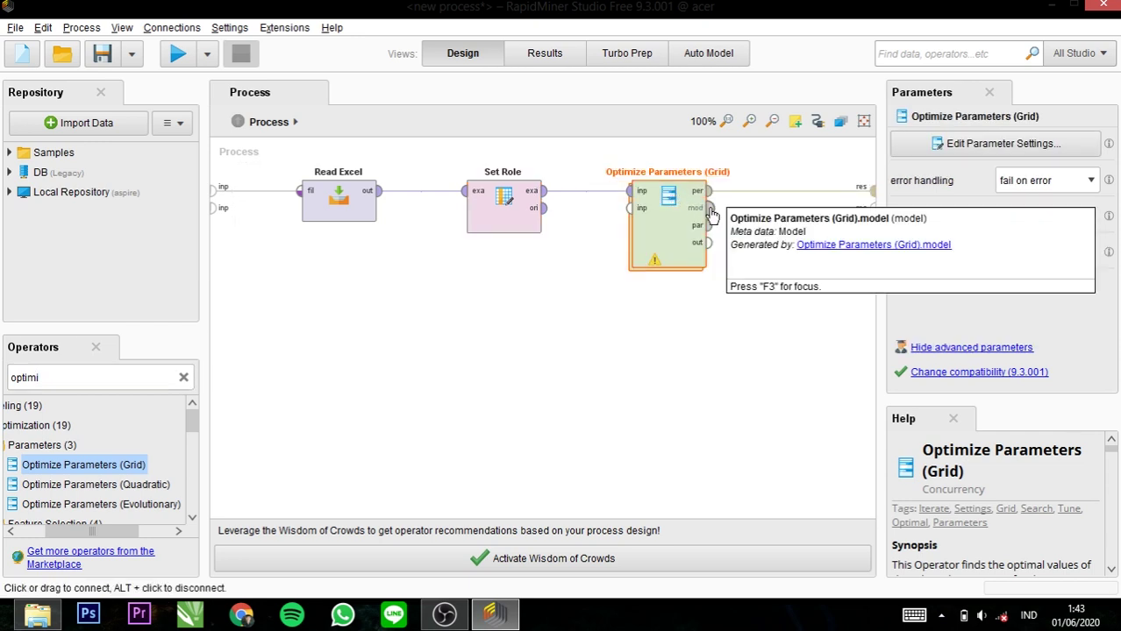
- Connect the mod, par and out ports of Optimize Parameters (Grid) to separate result ports of the process
mouse_move(713, 200)
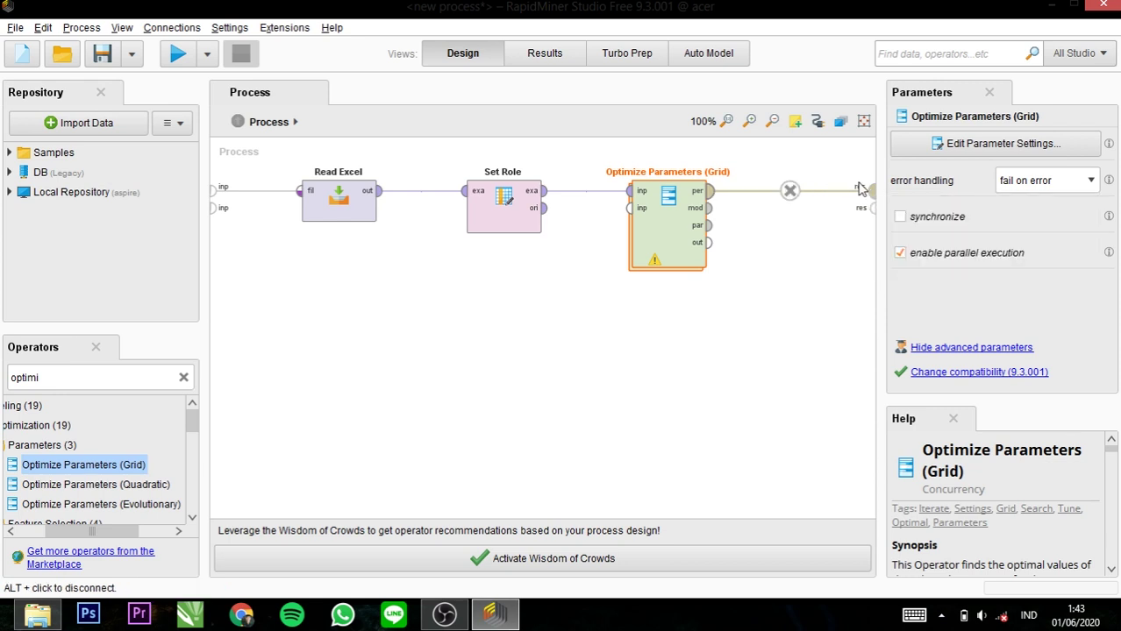
left_click(710, 209)
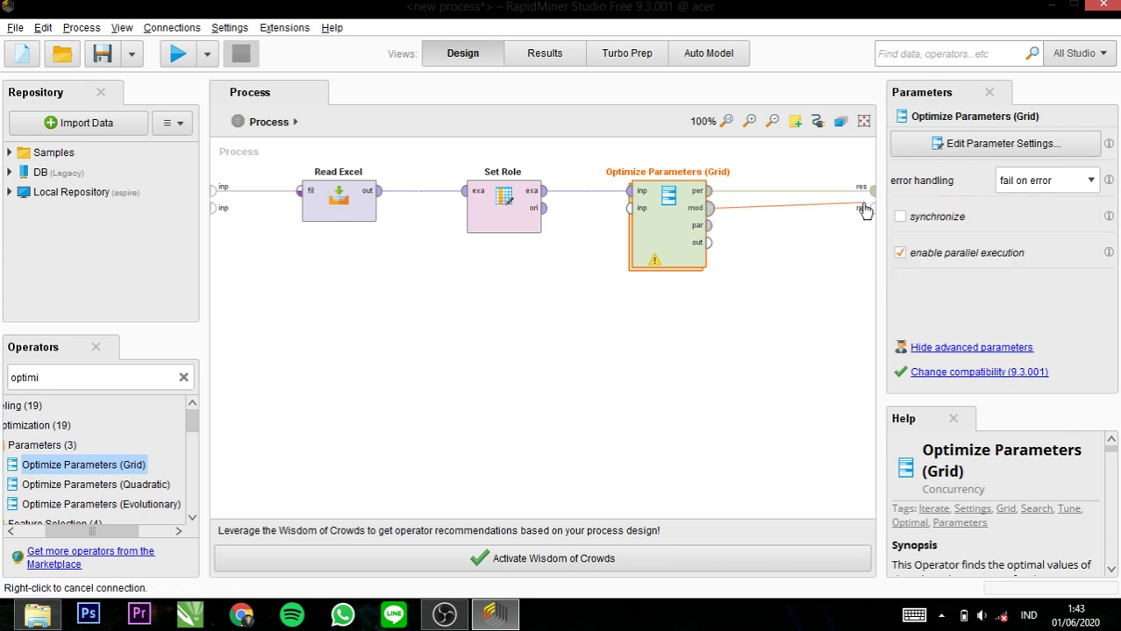
left_click(873, 209)
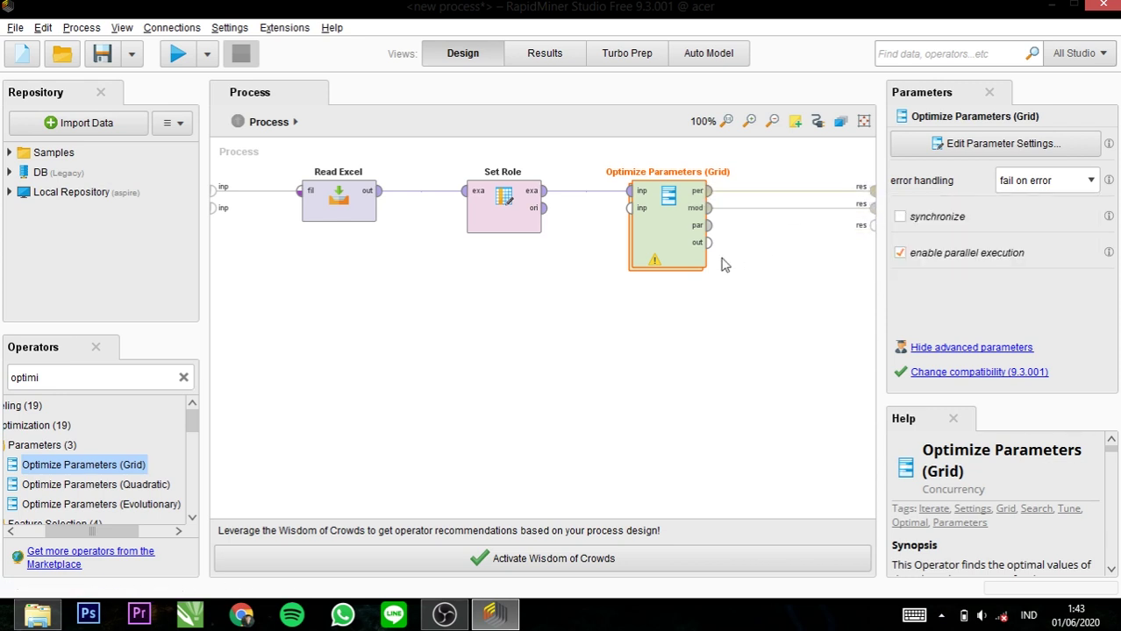
left_click(709, 226)
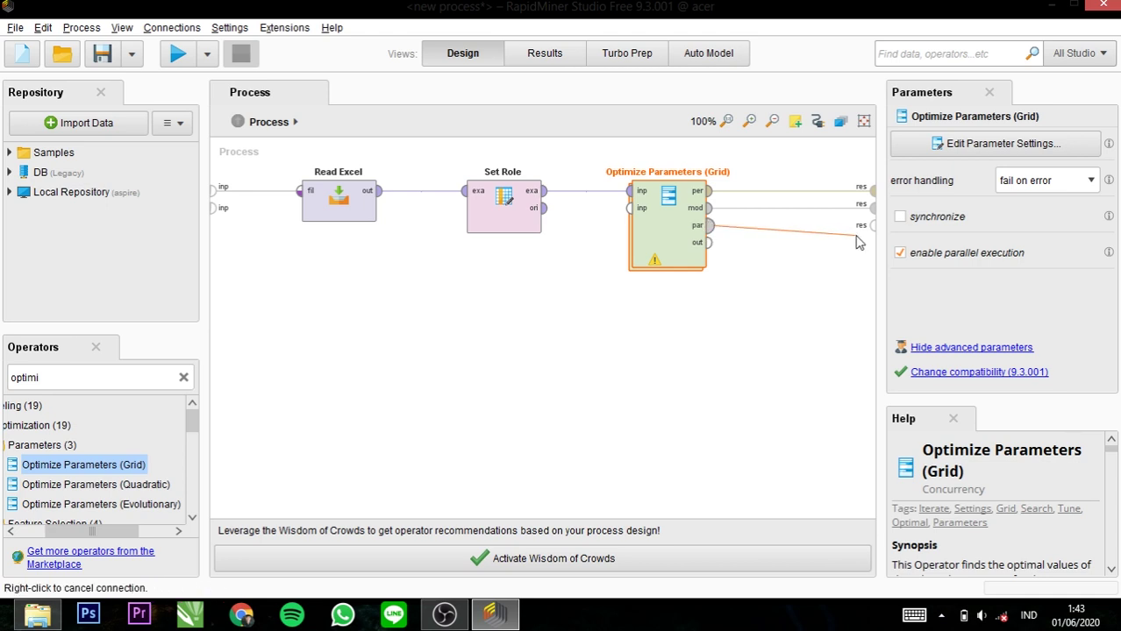
left_click(872, 225)
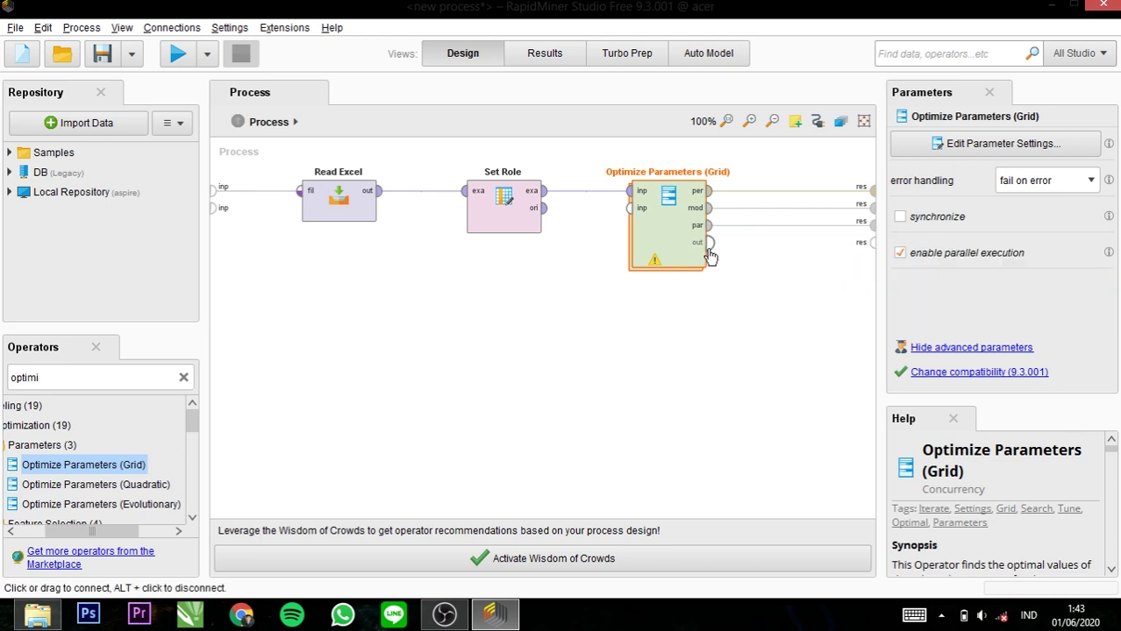
left_click(708, 243)
left_click(870, 253)
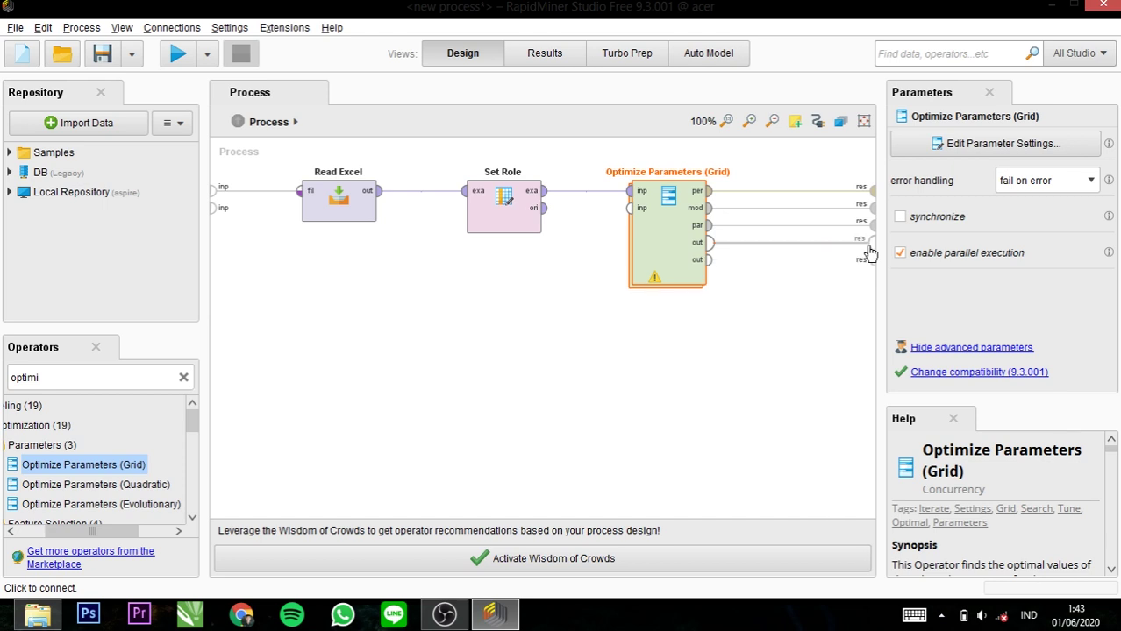
- Open the Optimize Parameters (Grid) subprocess and add a Cross Validation operator to it
double_click(674, 230)
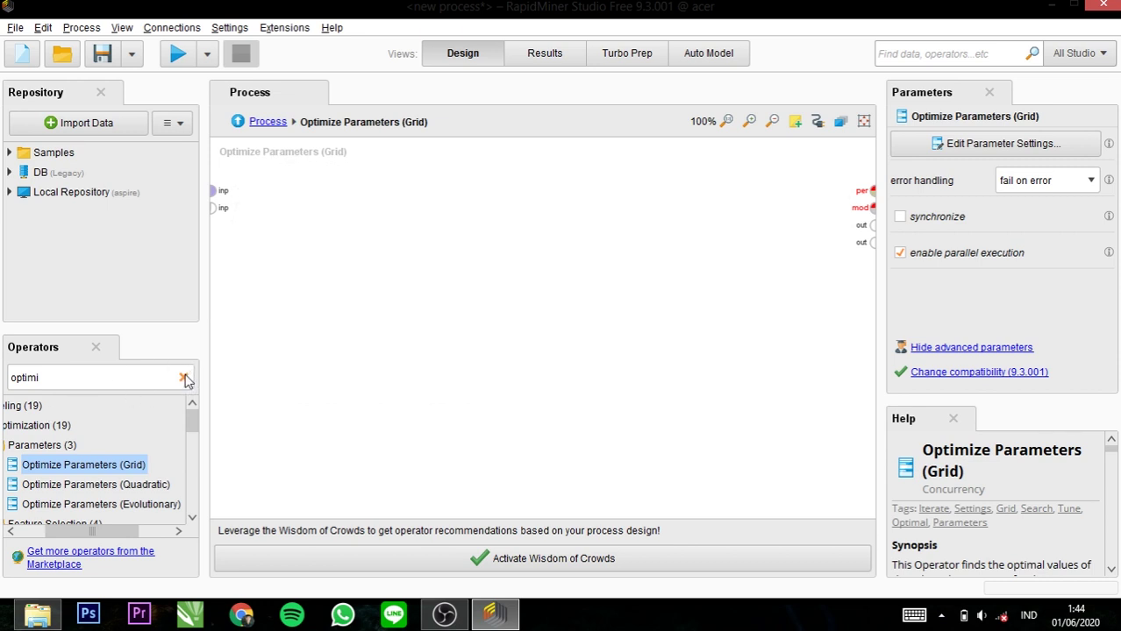
left_click(184, 378)
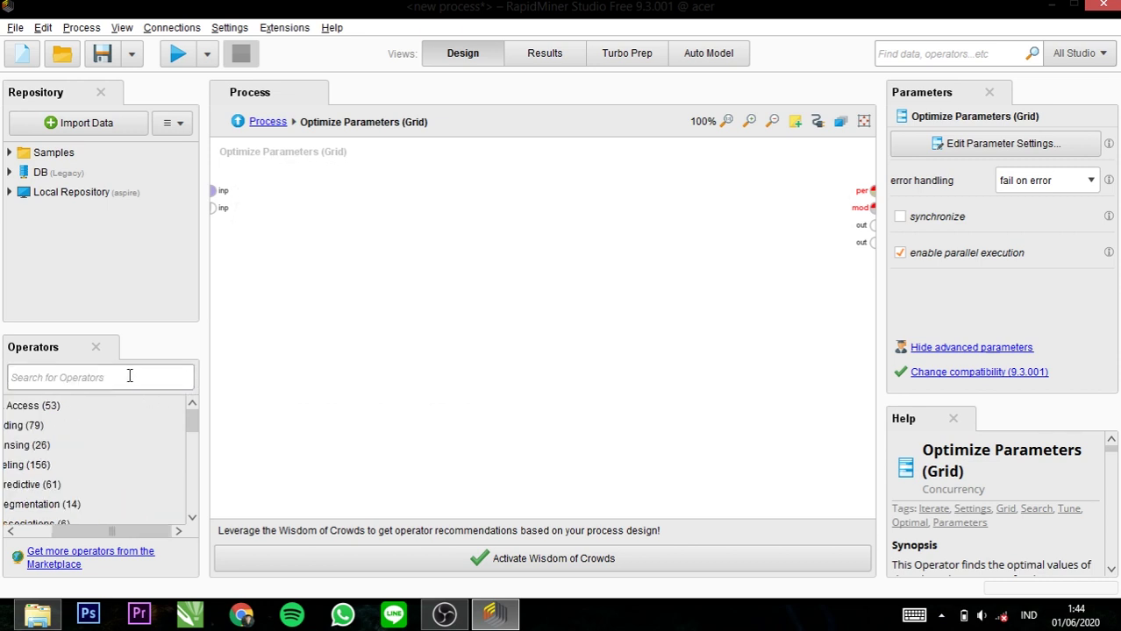
type("cos")
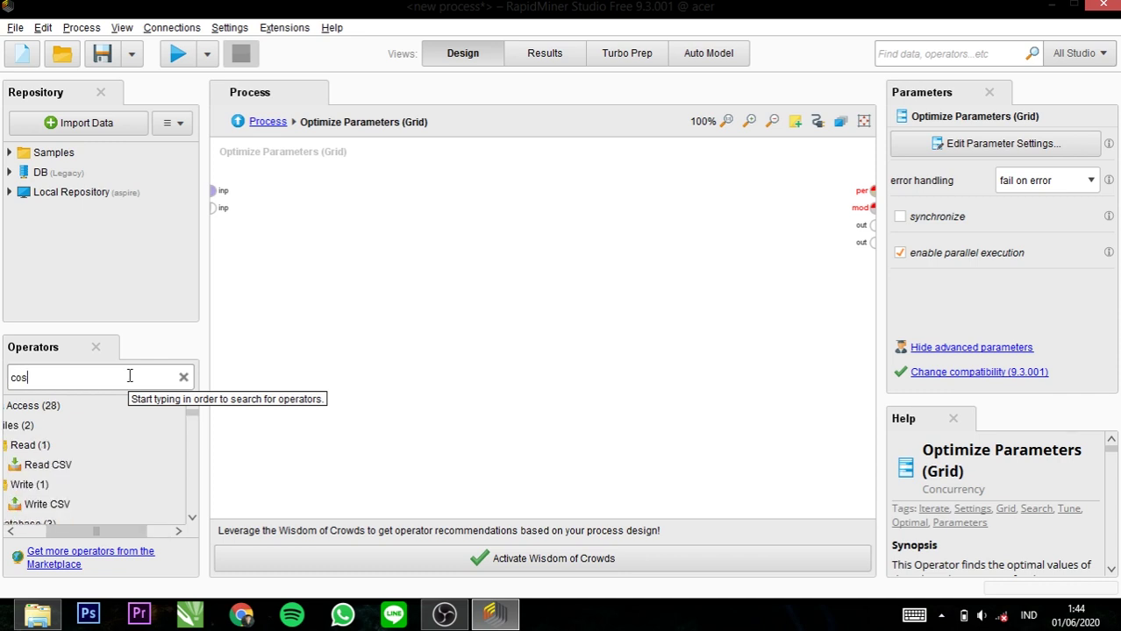
type("s va")
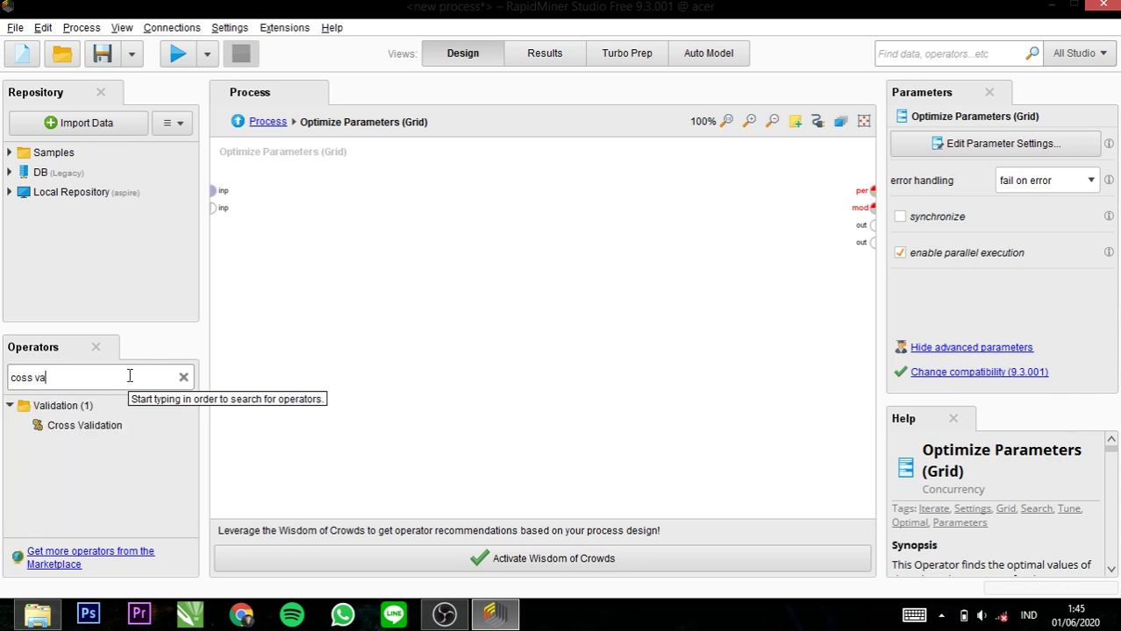
type("lidation")
left_click_drag(103, 427, 386, 199)
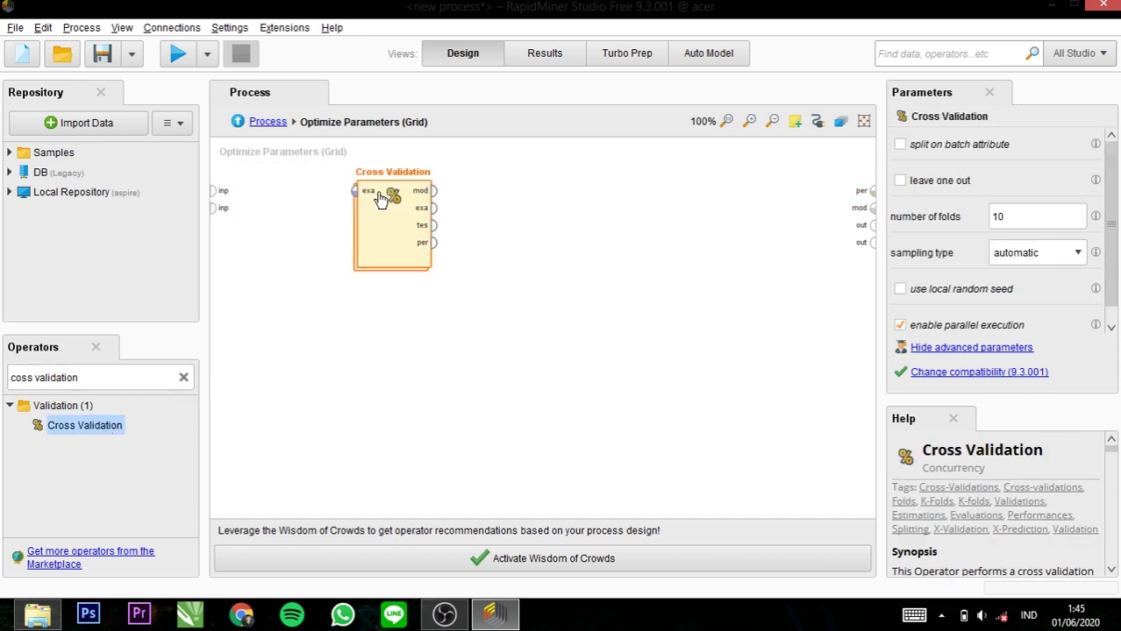
- Connect the subprocess's first inp port to the exa input of Cross Validation
left_click(220, 201)
left_click(215, 191)
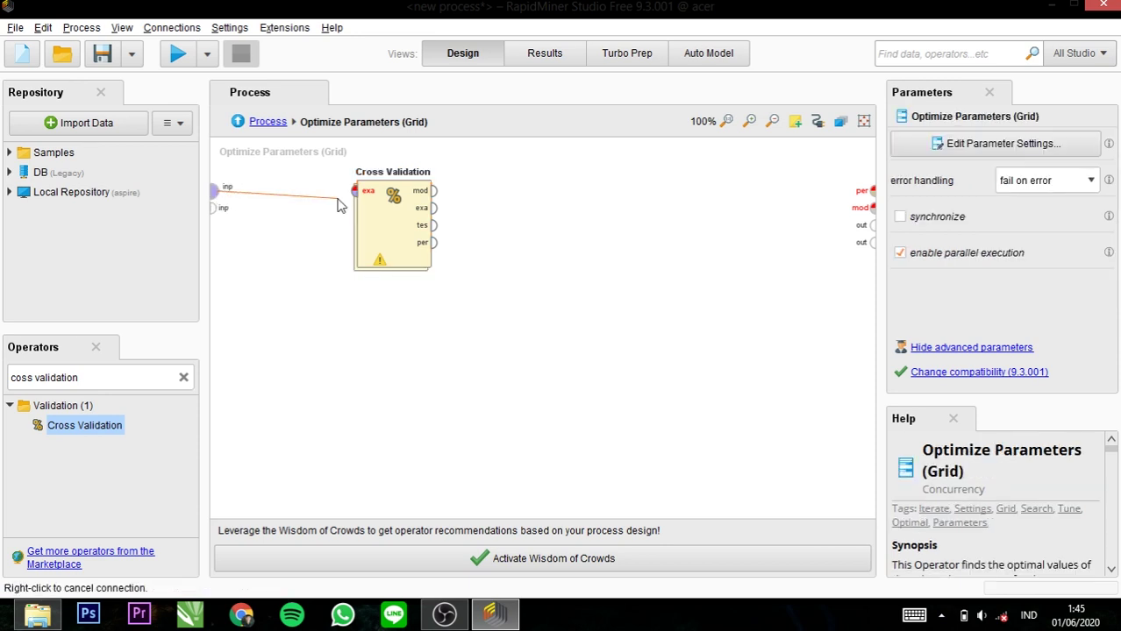
left_click(355, 191)
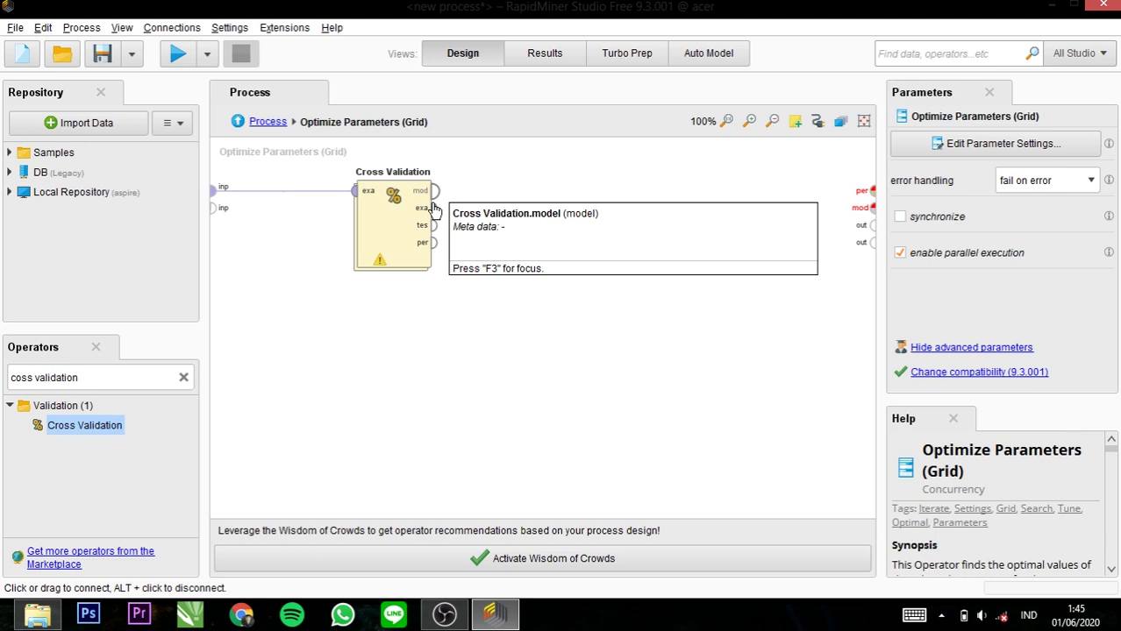
- Connect Cross Validation's mod output to the subprocess's mod port, exa to the first out port, and per to the per port
mouse_move(357, 200)
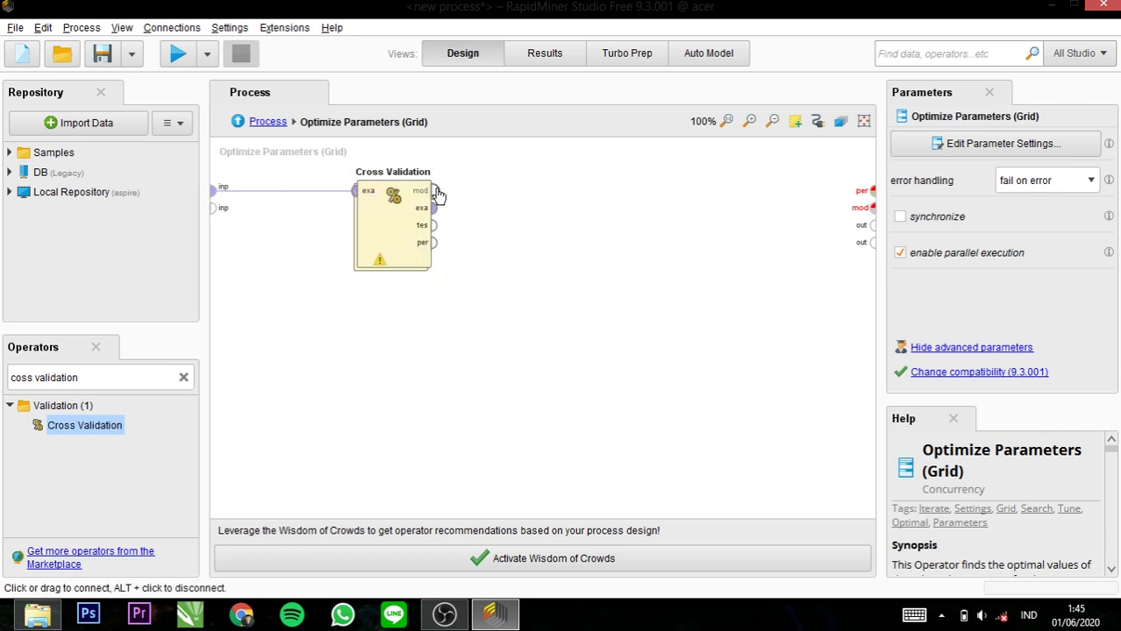
left_click(436, 192)
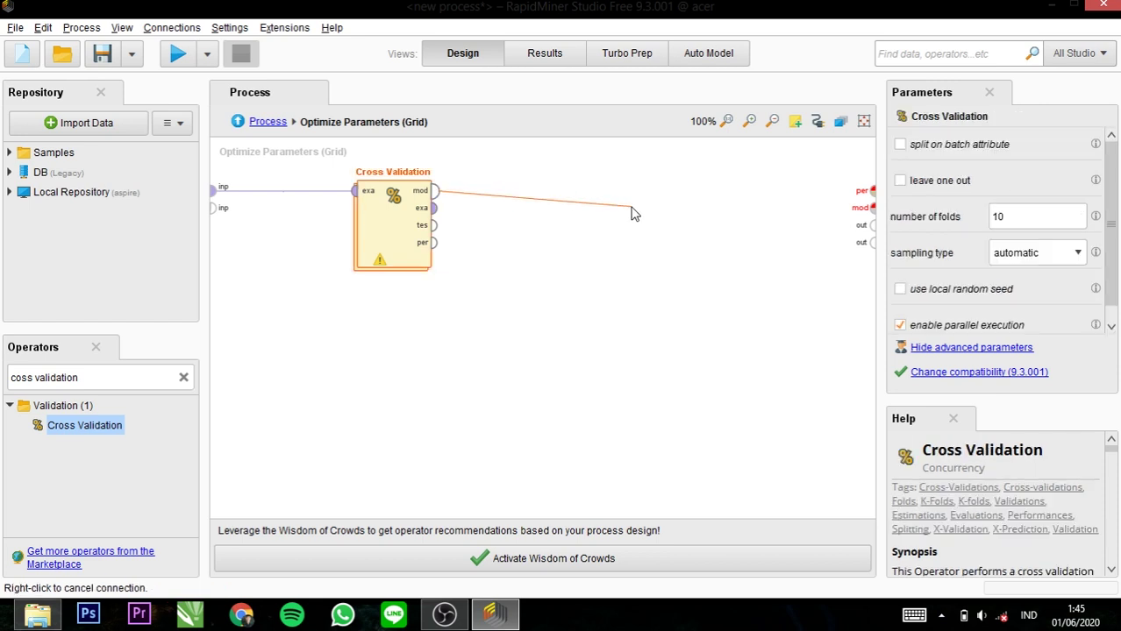
left_click(873, 208)
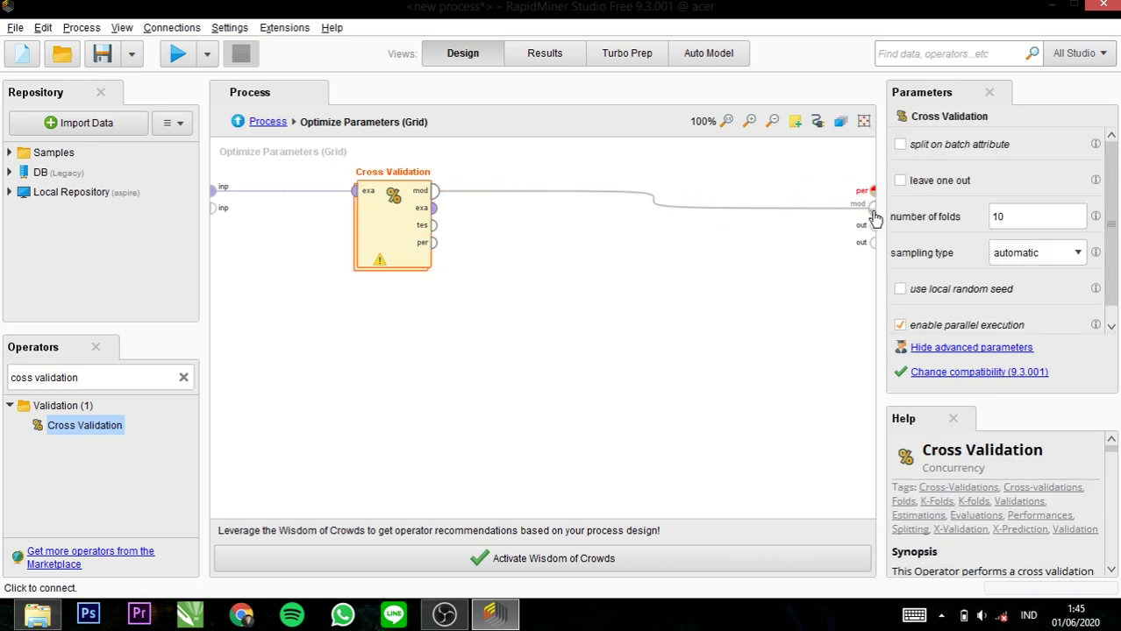
left_click(435, 209)
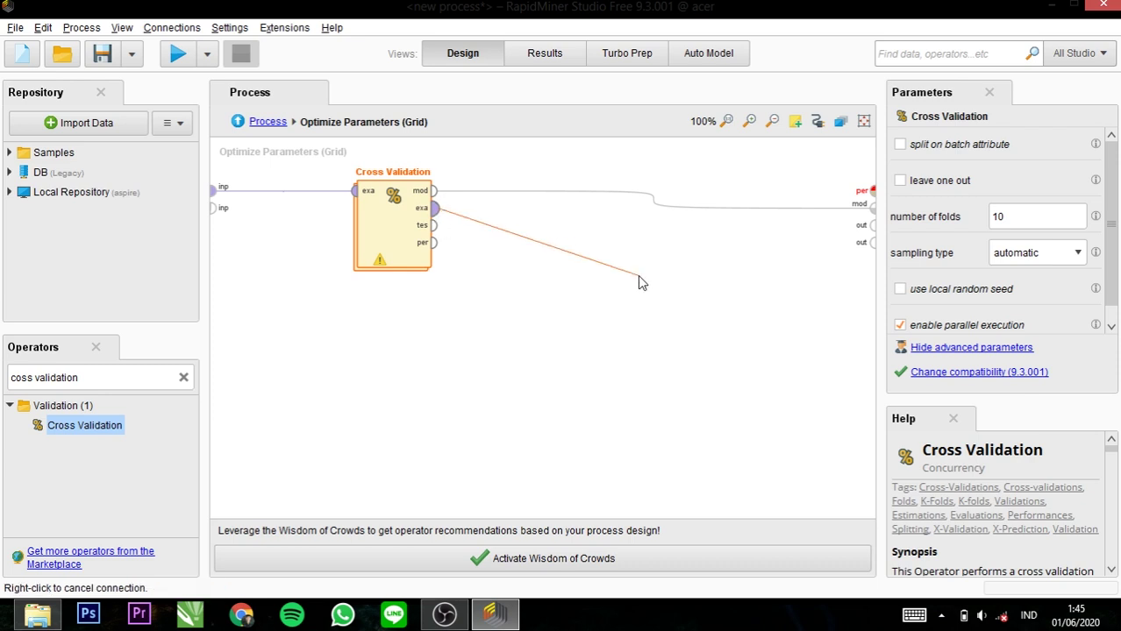
left_click(871, 226)
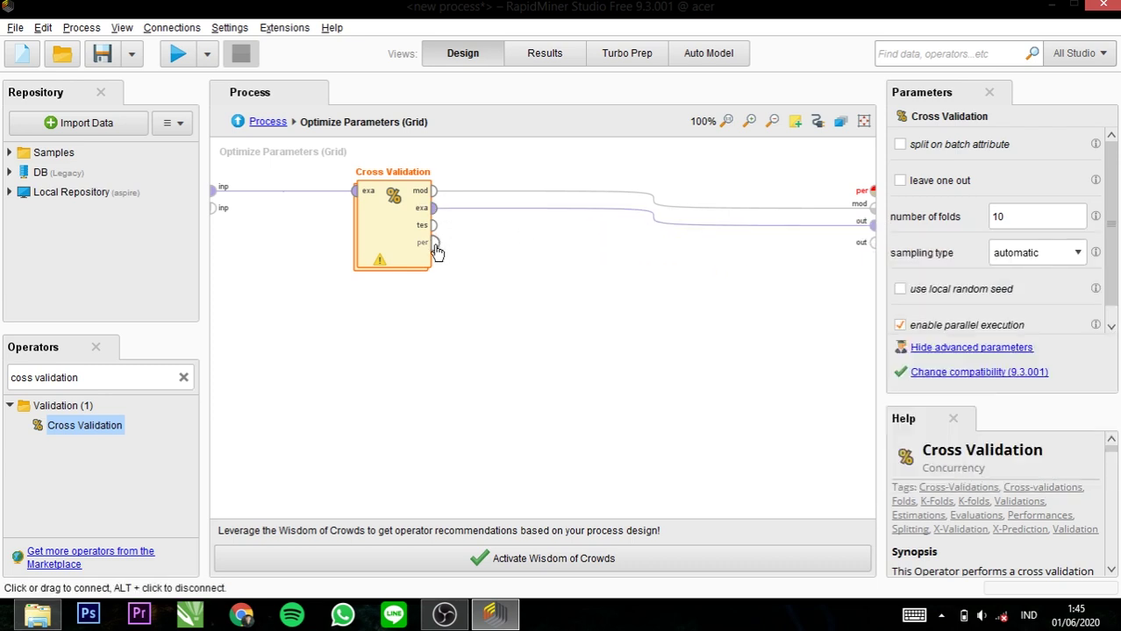
left_click(435, 246)
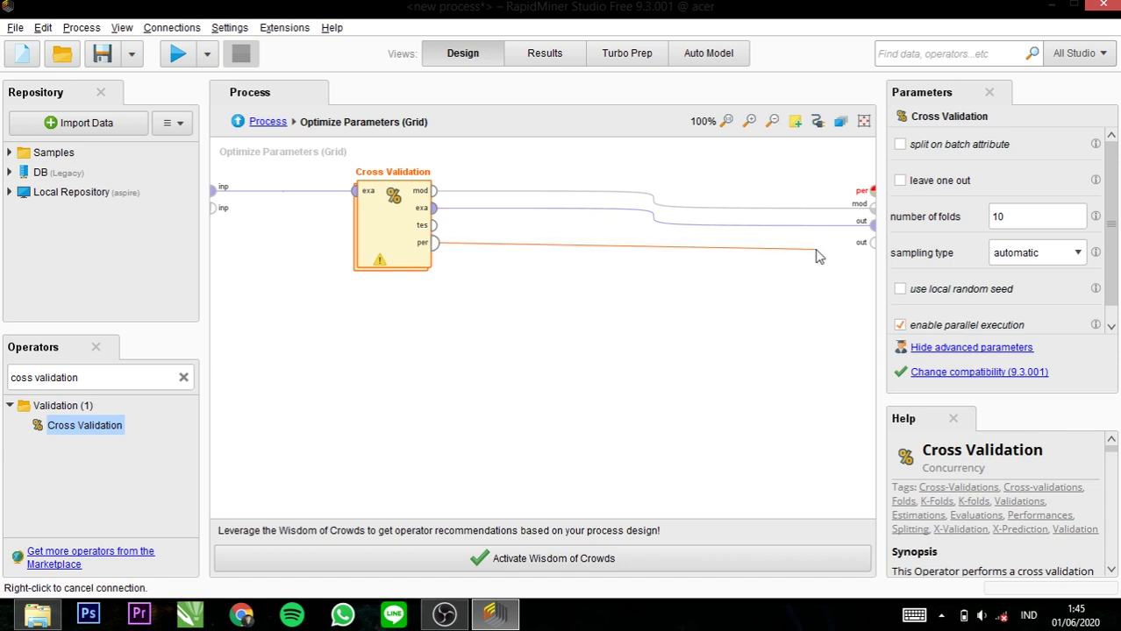
left_click(872, 192)
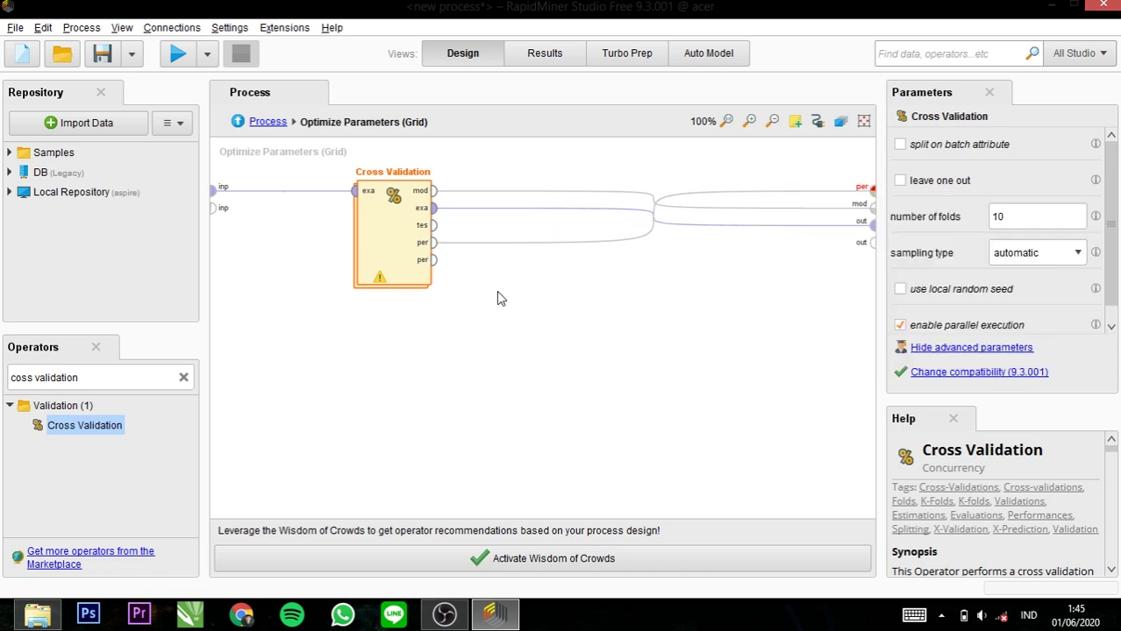
- Open the Cross Validation subprocess and add a Support Vector Machine (LibSVM) operator to its Training area
double_click(394, 275)
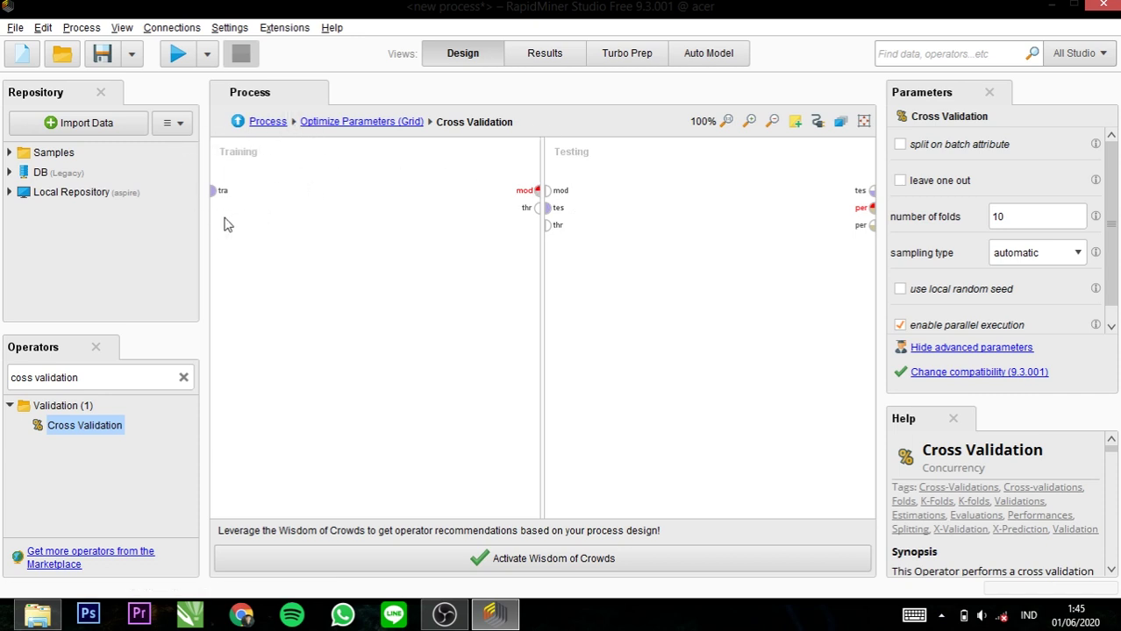
left_click(184, 378)
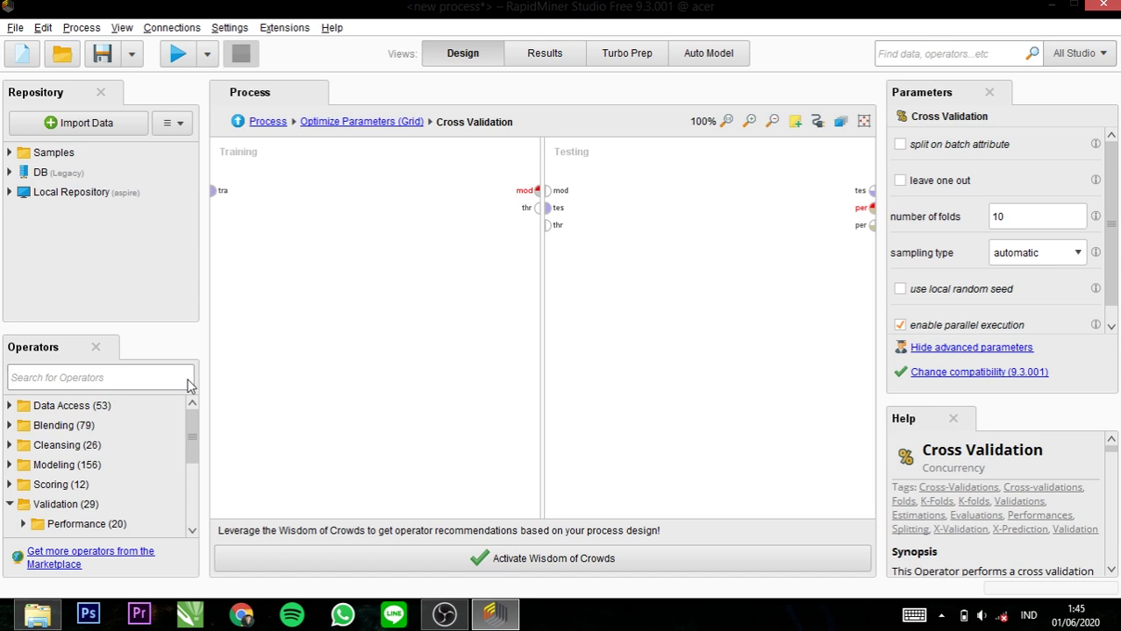
type("suppo")
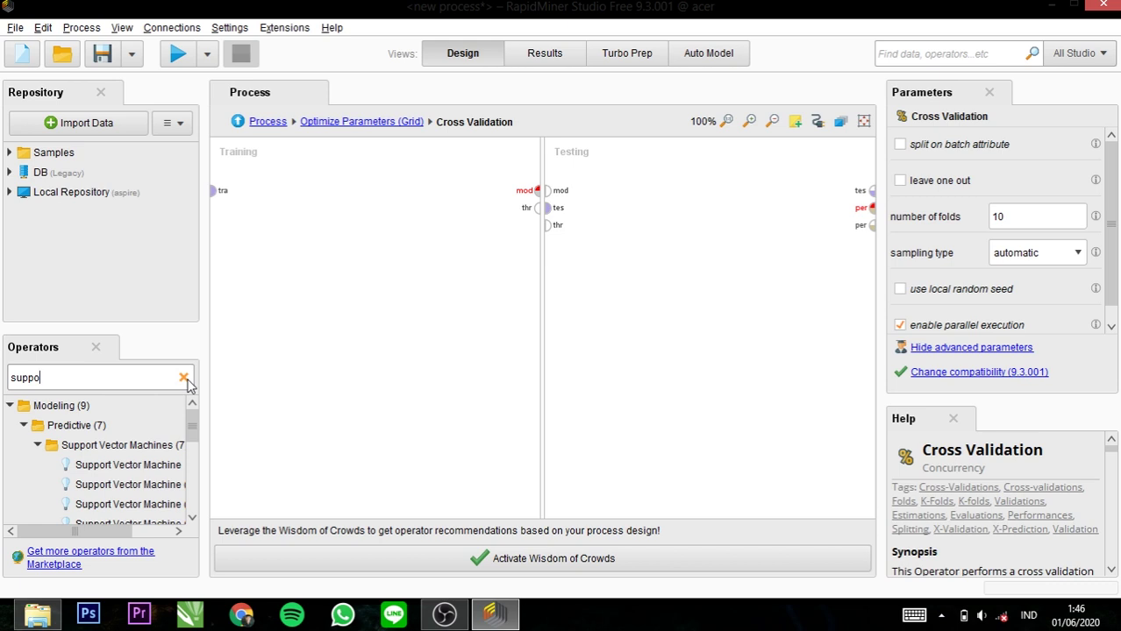
type("rt")
left_click_drag(132, 532, 162, 537)
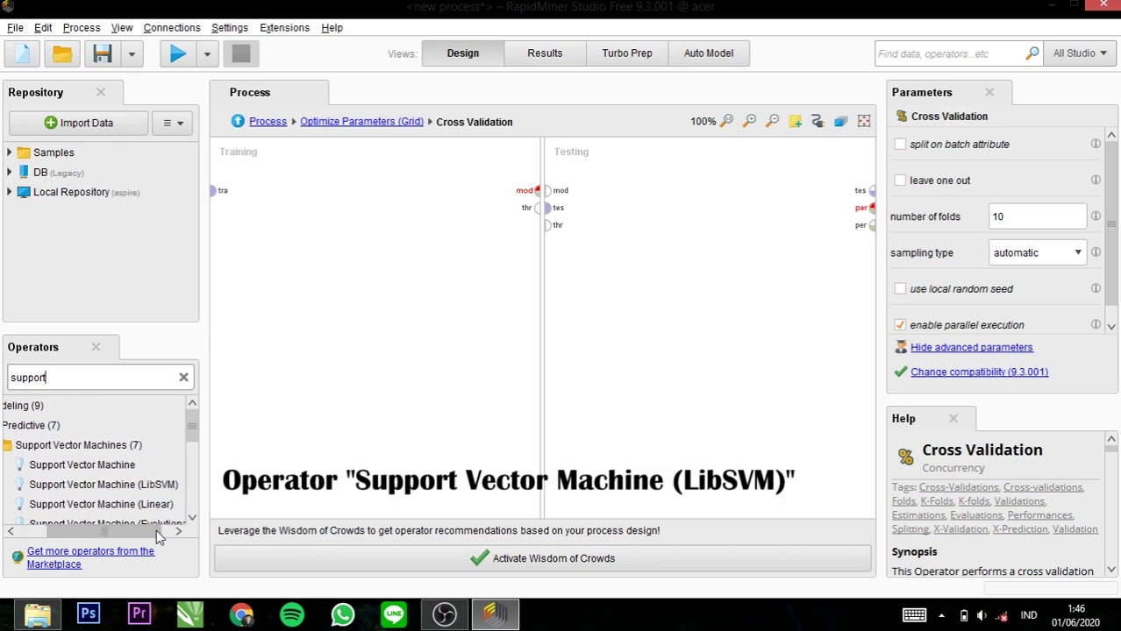
left_click_drag(101, 507, 97, 517)
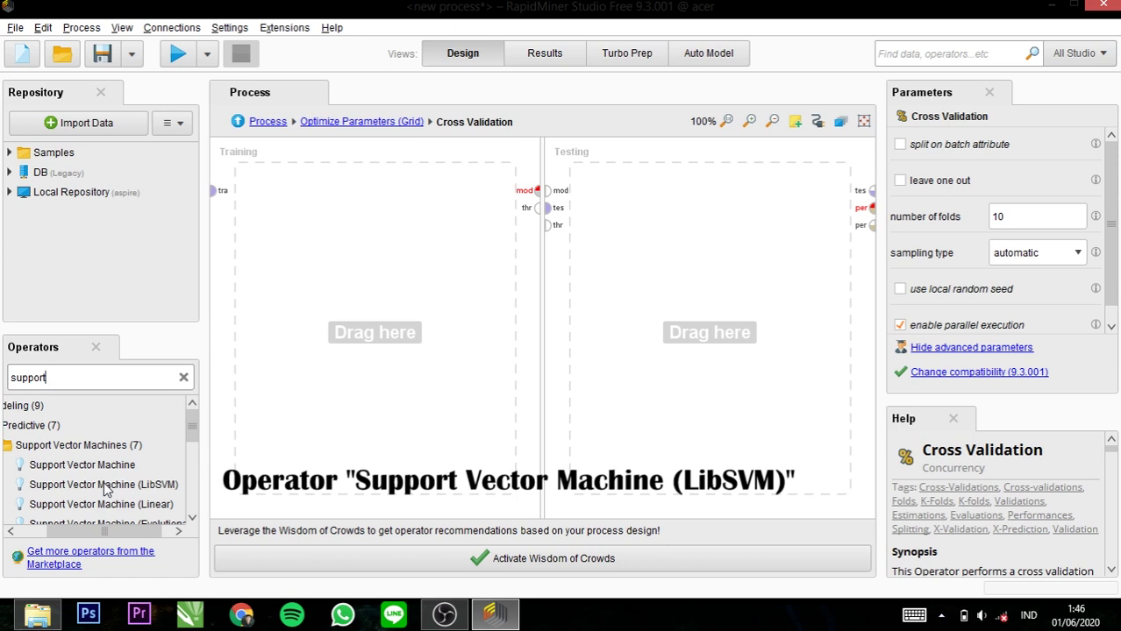
left_click(105, 485)
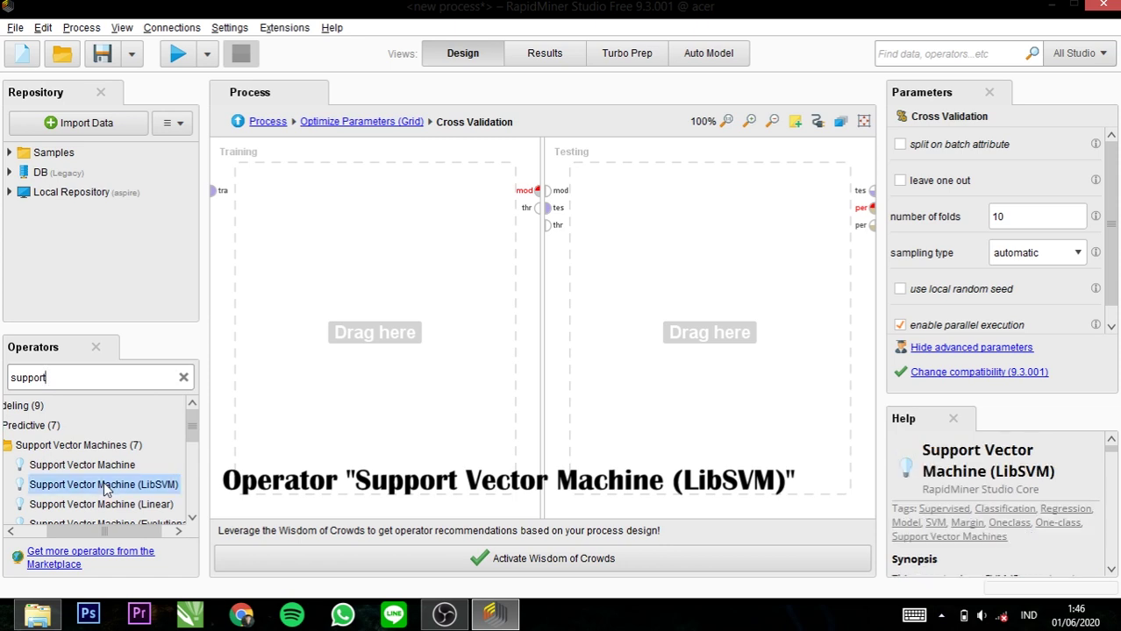
left_click_drag(104, 488, 311, 192)
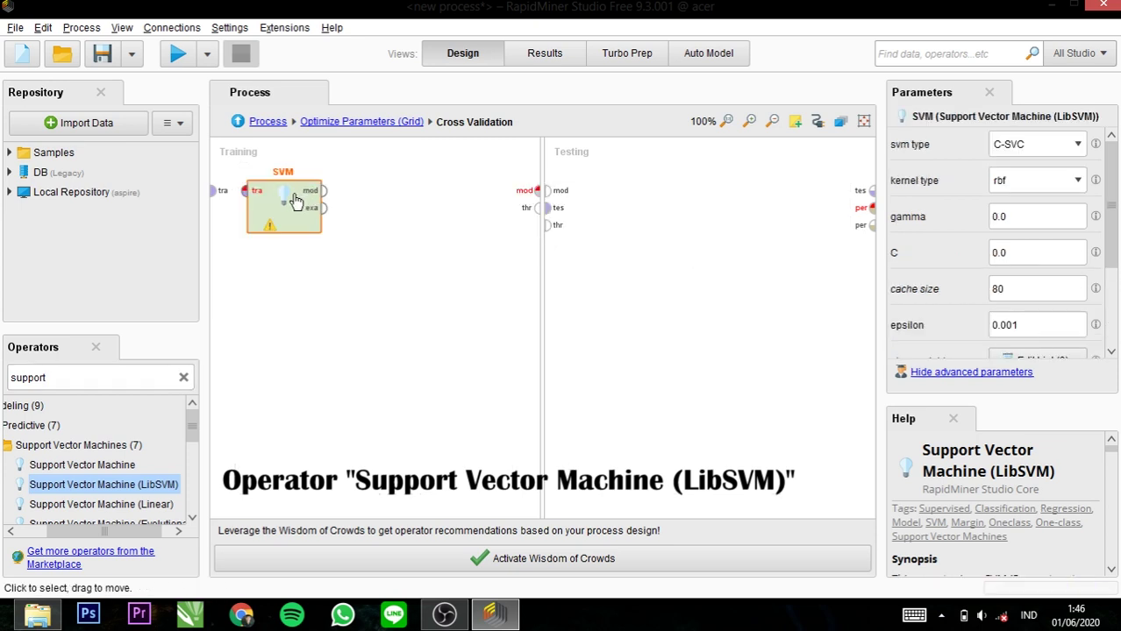
left_click_drag(296, 200, 351, 200)
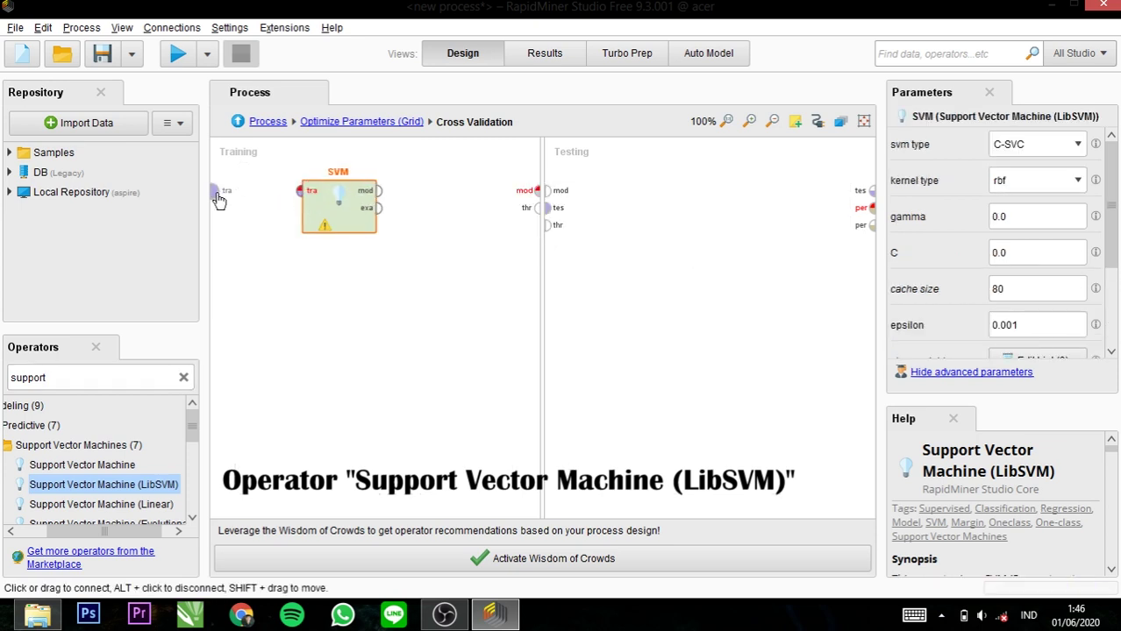
- Connect the Training tra port to the SVM's tra input and the SVM's mod output to the Training mod port
left_click(219, 200)
left_click(294, 200)
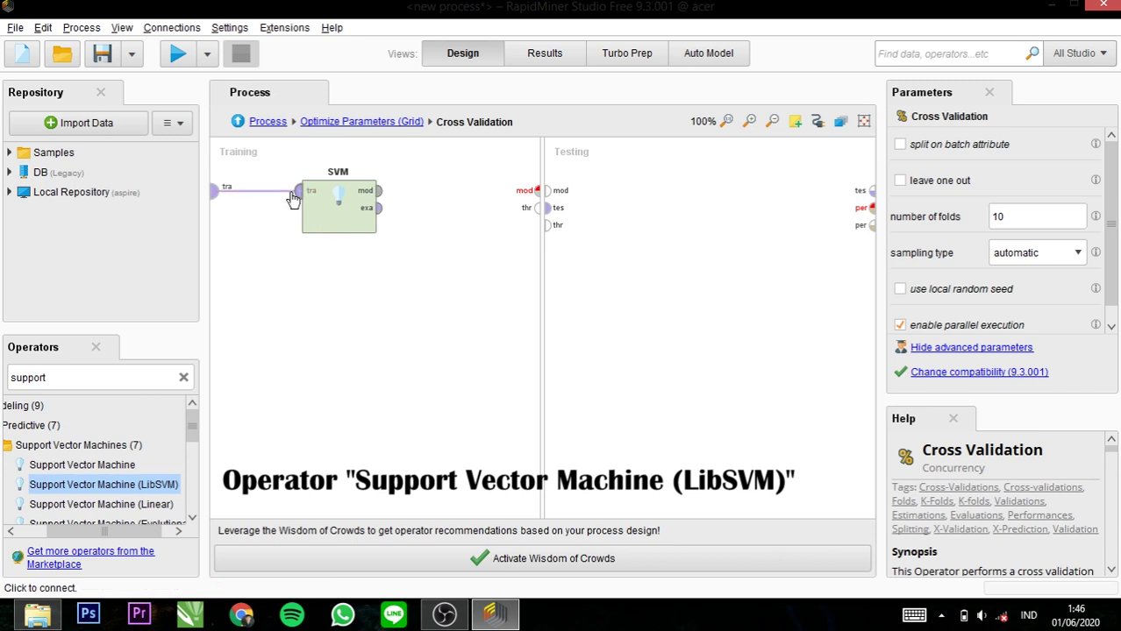
left_click(380, 193)
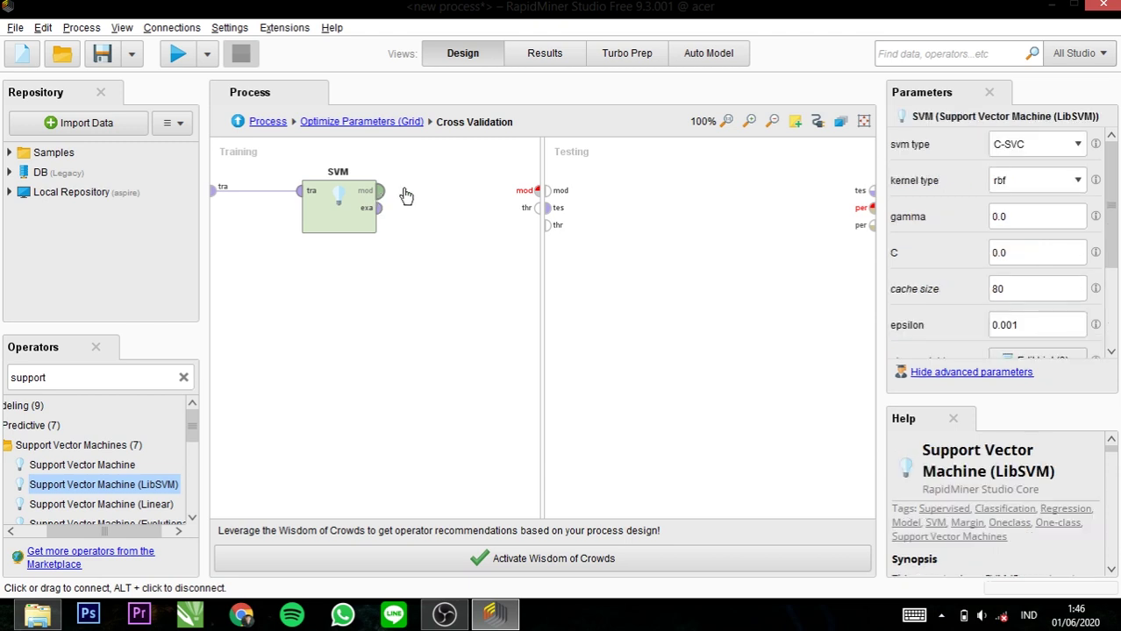
left_click(530, 193)
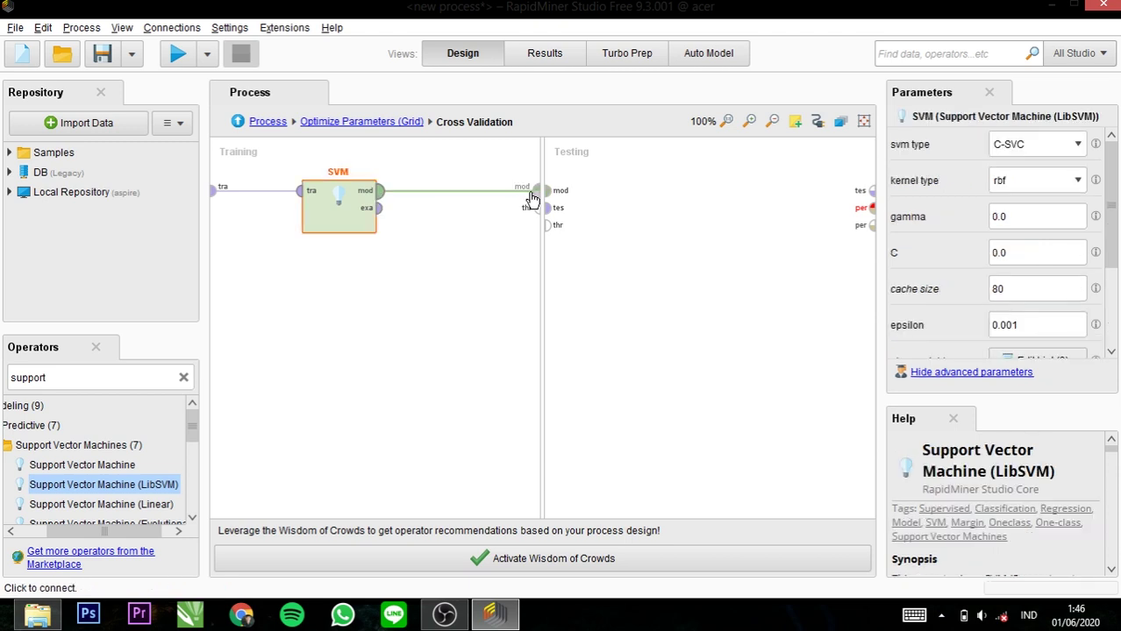
- Find the Apply Model operator and add it to the Testing area of Cross Validation
left_click(183, 378)
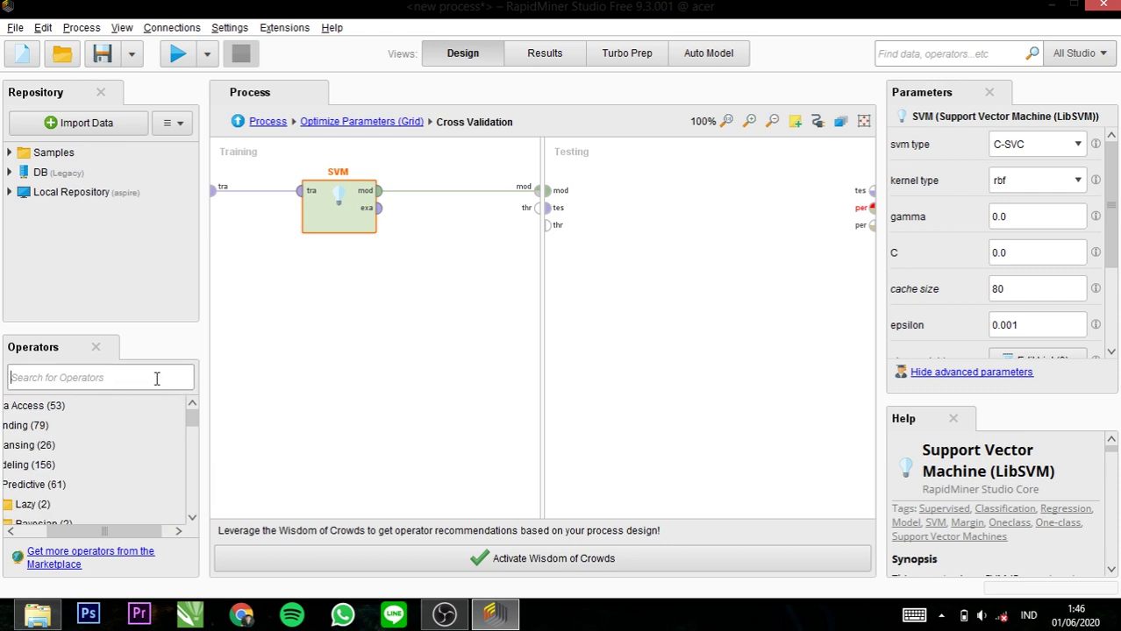
type("appl")
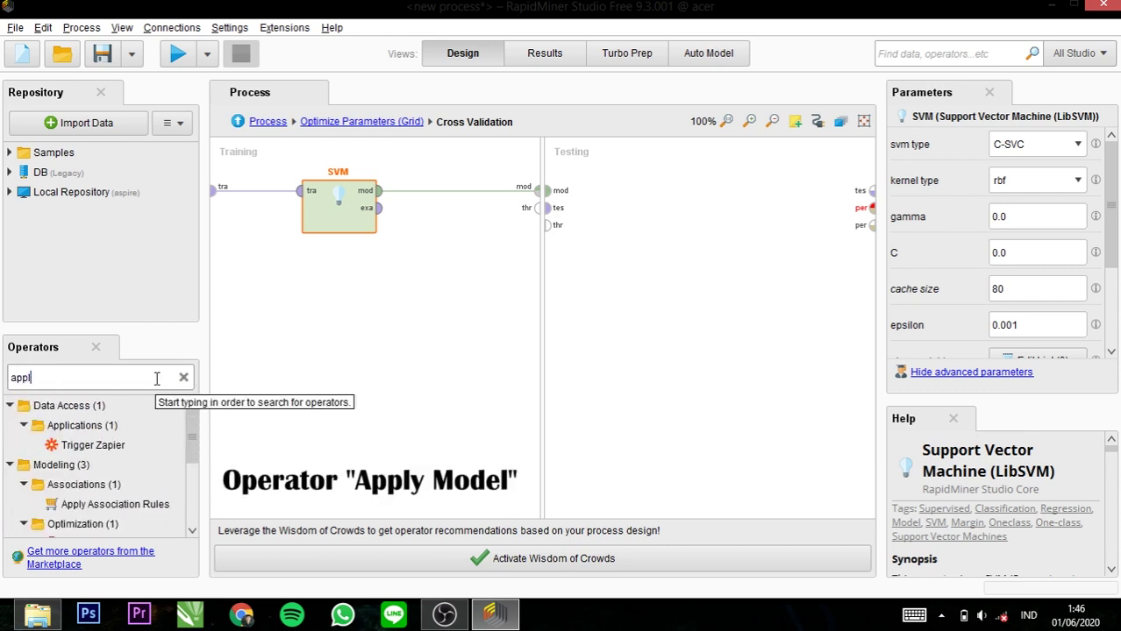
type("y mode")
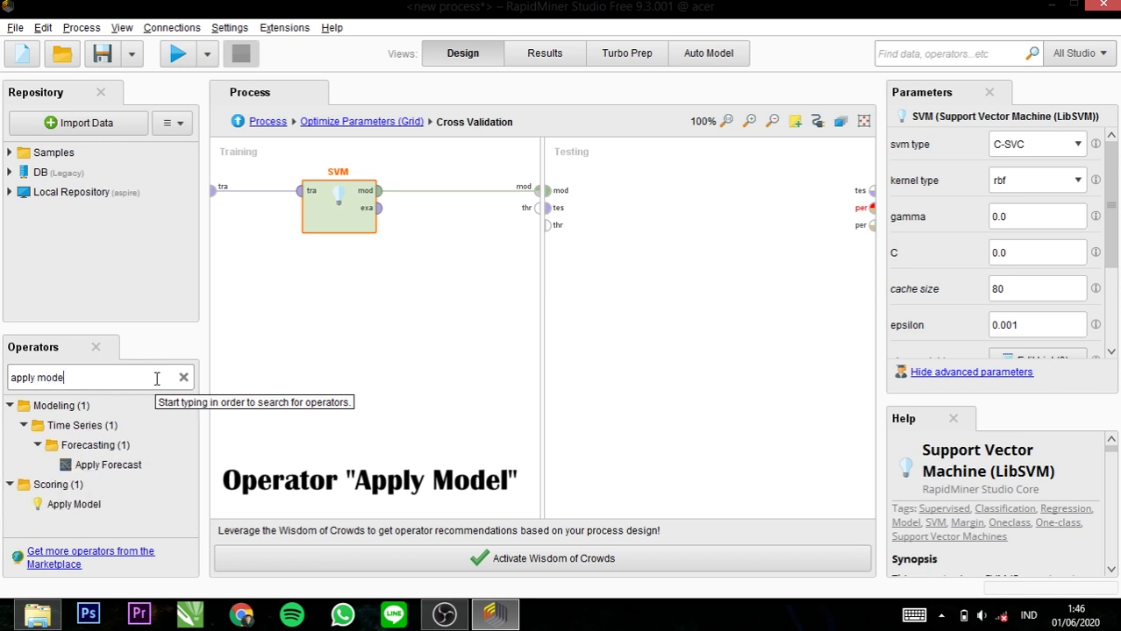
type("l")
left_click_drag(74, 508, 638, 194)
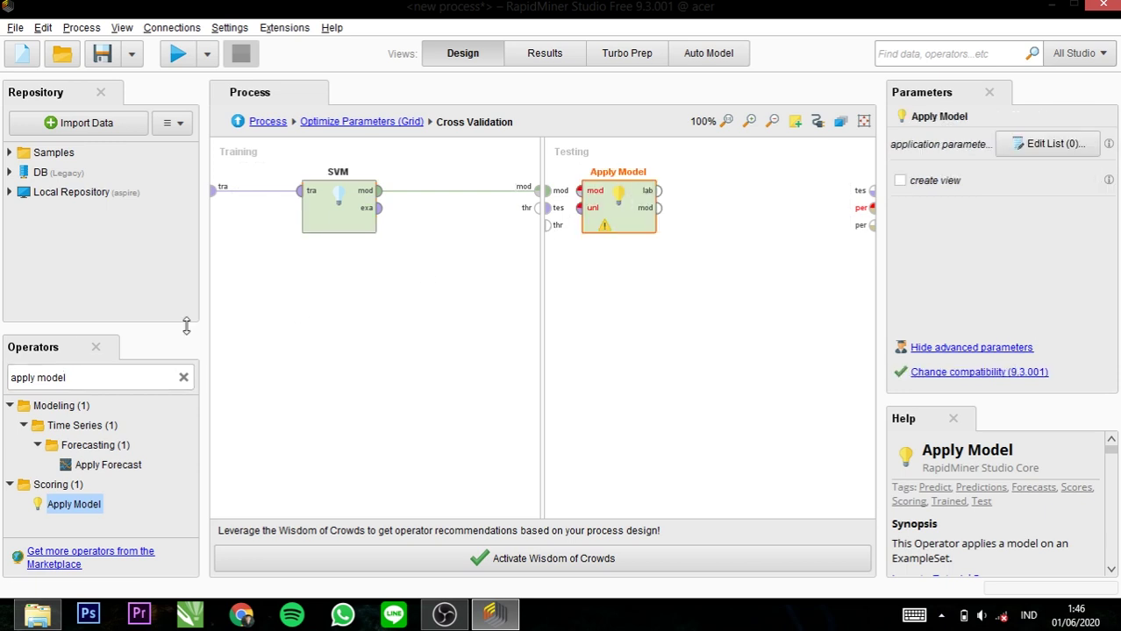
- Find the Performance (Classification) operator and place it in the Testing area after Apply Model
left_click(182, 377)
type("p")
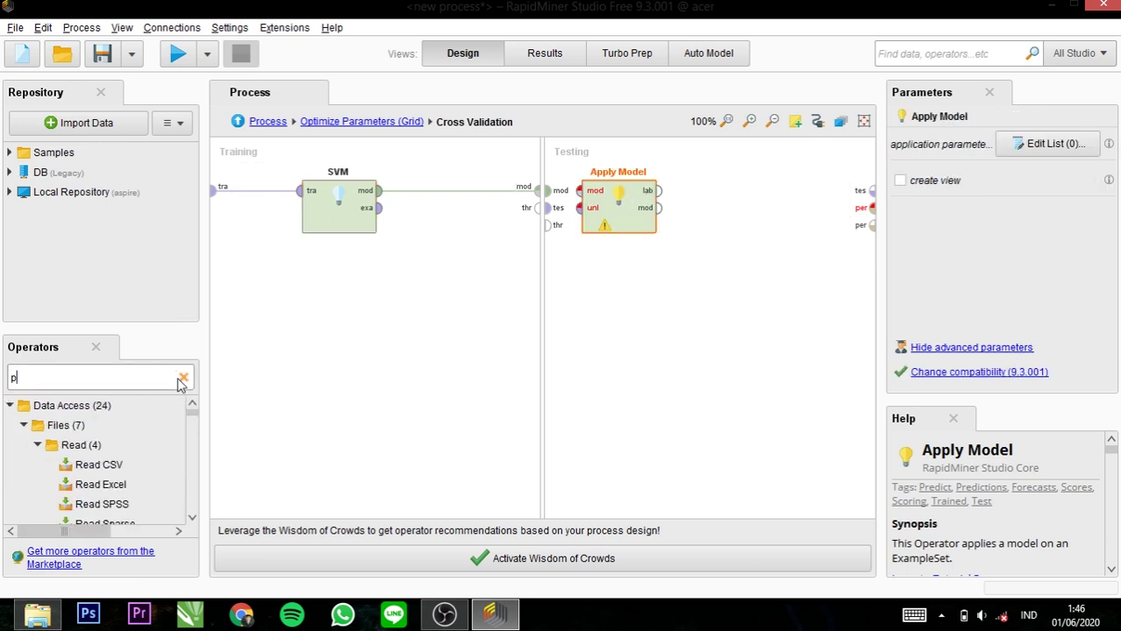
type("erform")
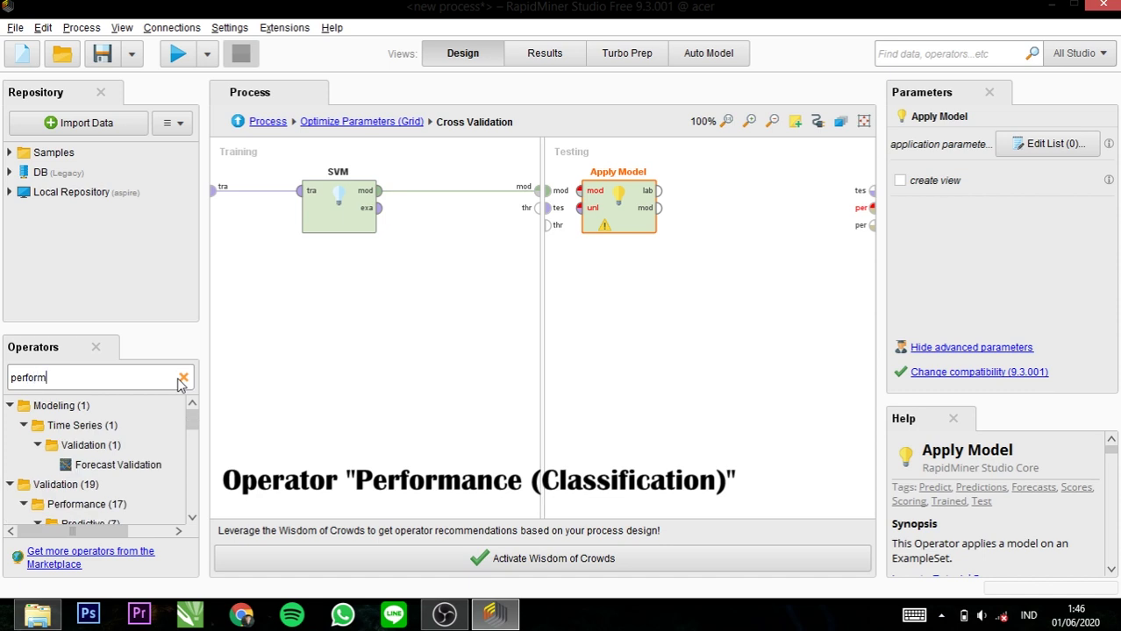
type("ance")
left_click_drag(192, 416, 192, 435)
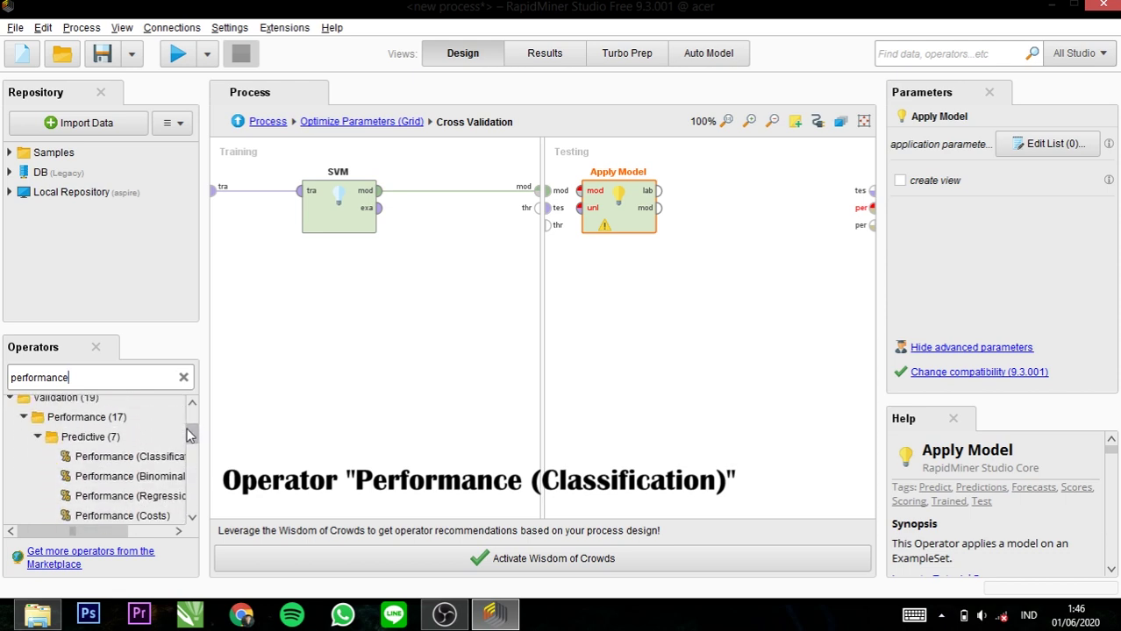
left_click_drag(94, 537, 124, 538)
left_click_drag(131, 478, 751, 192)
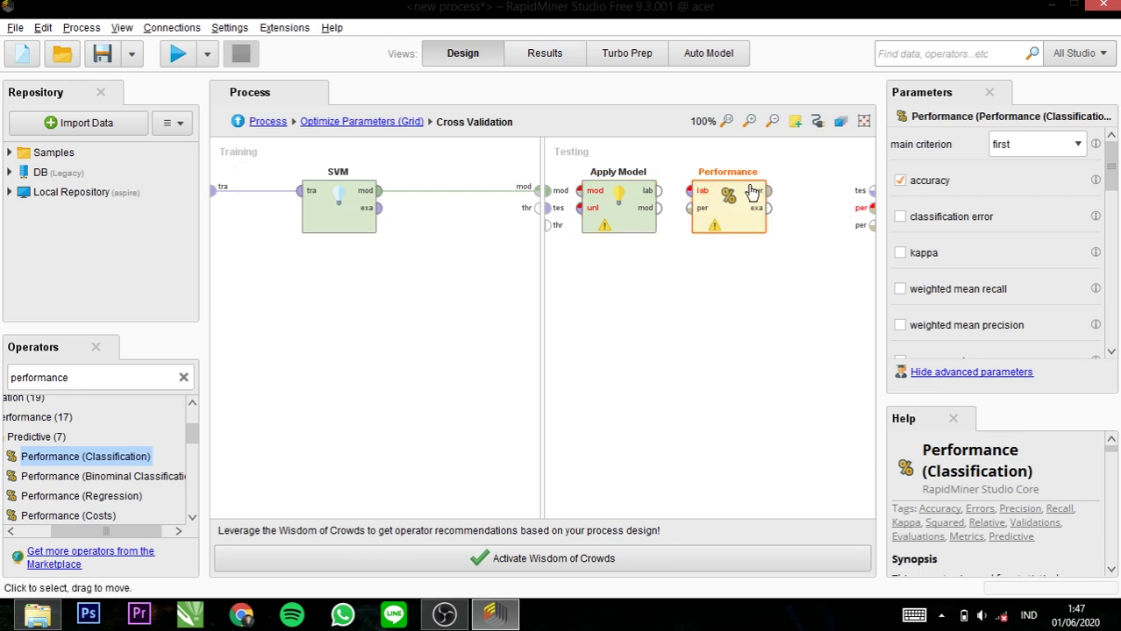
- In Testing, connect mod to Apply Model's mod, Apply Model's lab and mod to Performance's lab and per, and Performance's per to the first per port
left_click(551, 193)
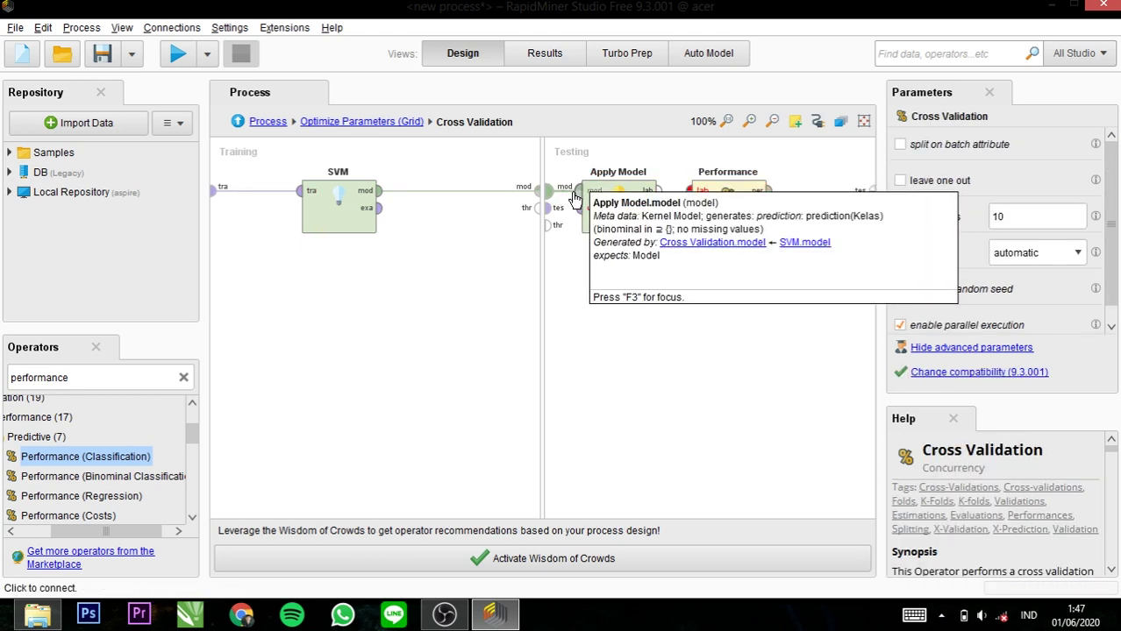
left_click(661, 194)
left_click(690, 191)
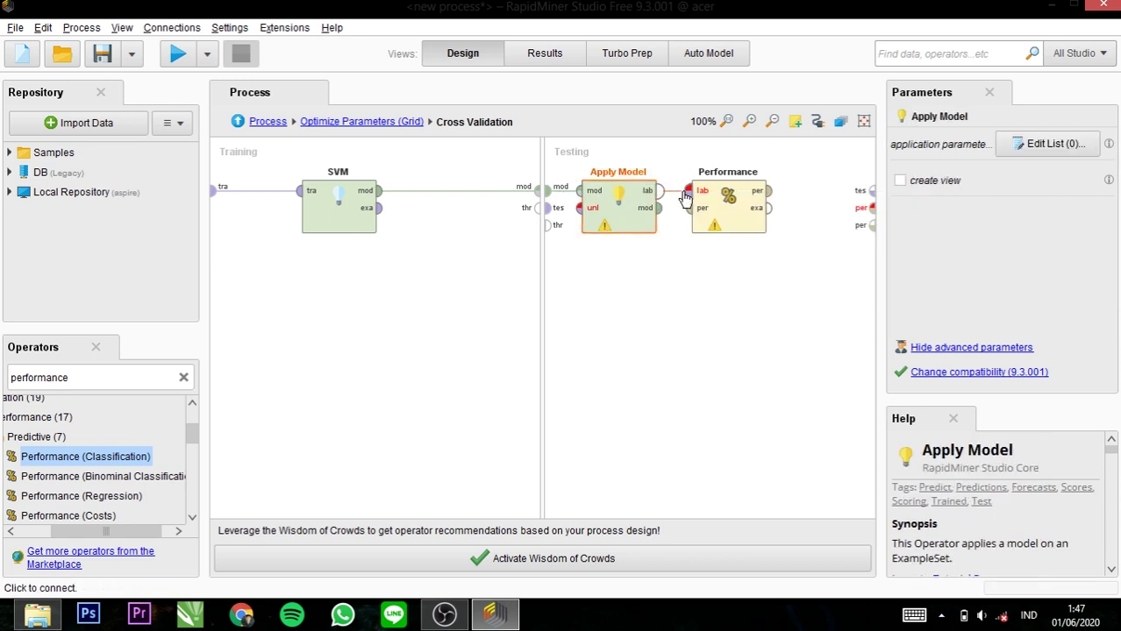
left_click(779, 198)
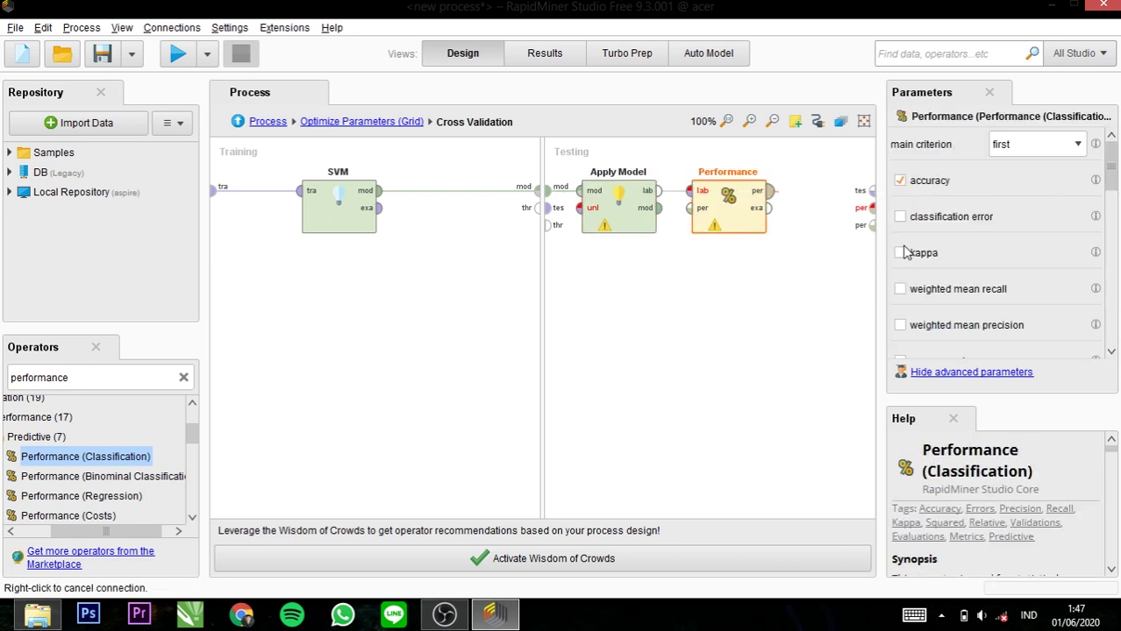
left_click(871, 208)
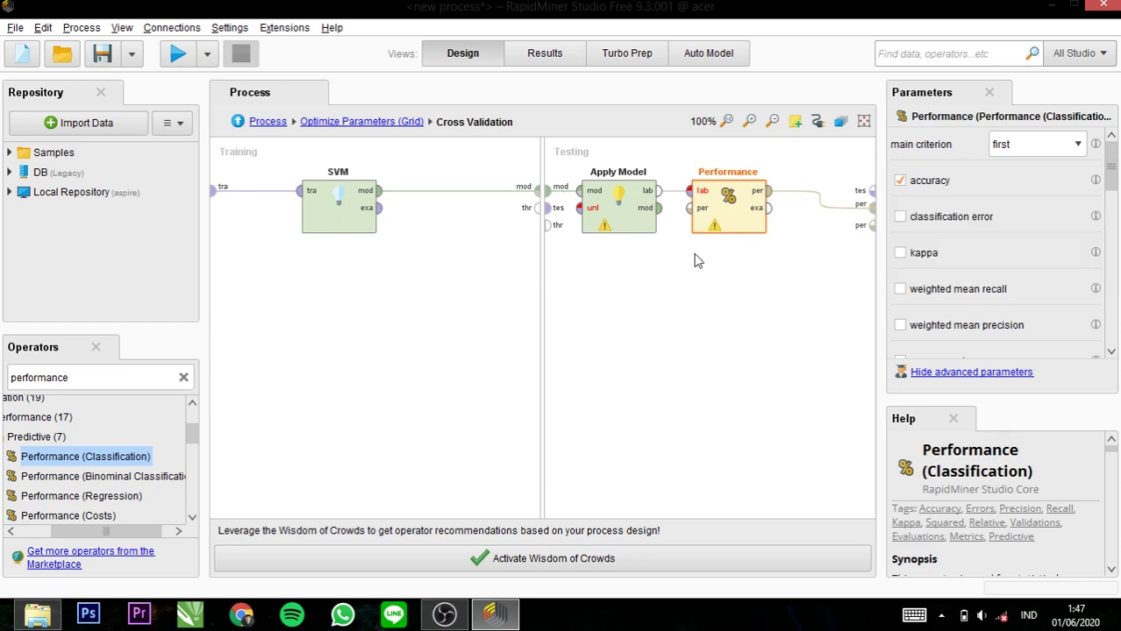
left_click(664, 212)
left_click_drag(666, 215, 691, 213)
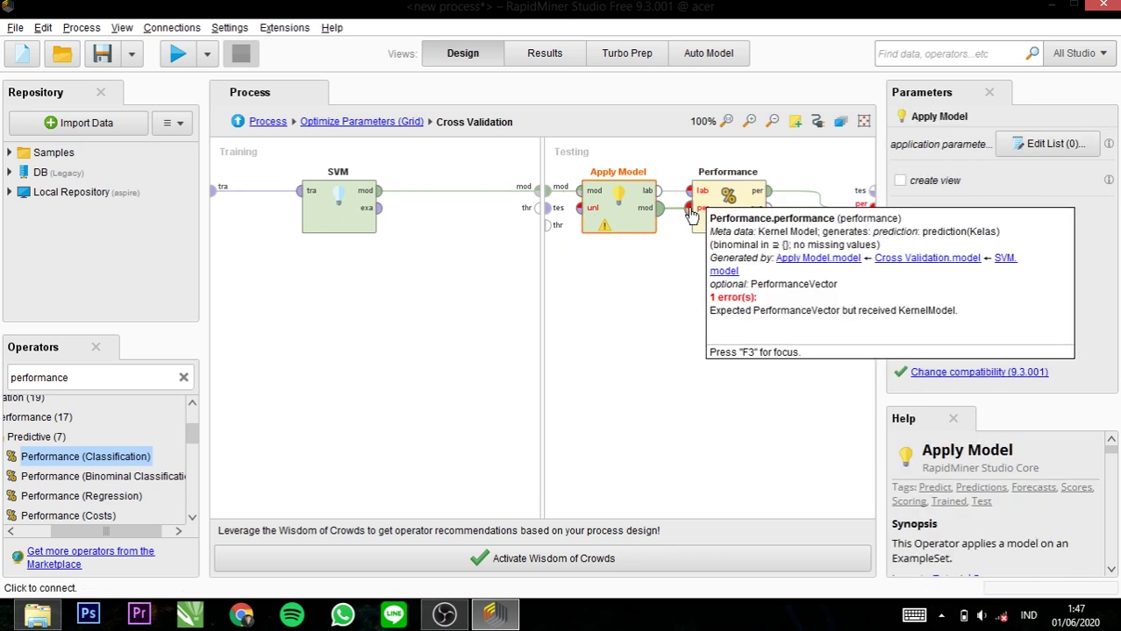
- Return to the Optimize Parameters (Grid) subprocess and set Cross Validation's sampling type to stratified sampling
left_click(390, 125)
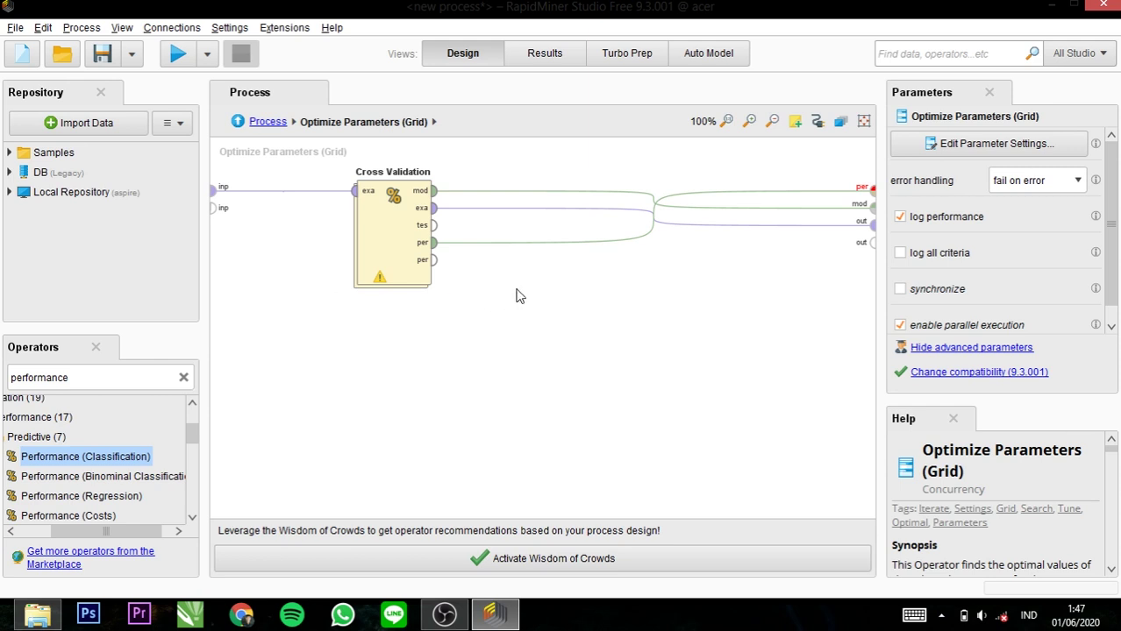
left_click(406, 276)
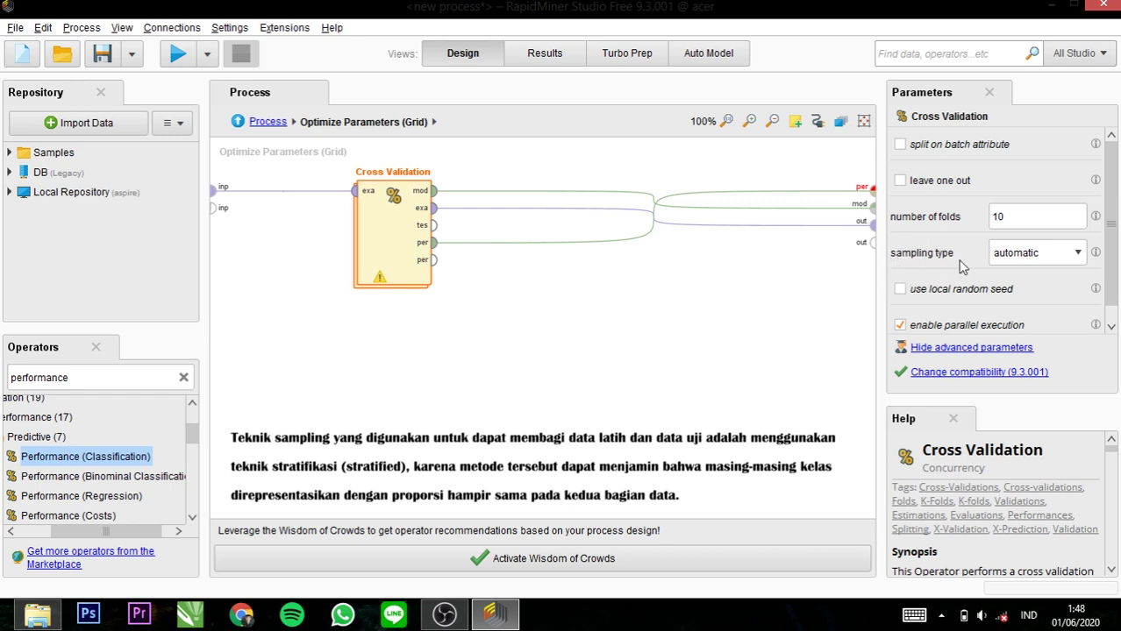
left_click(1078, 255)
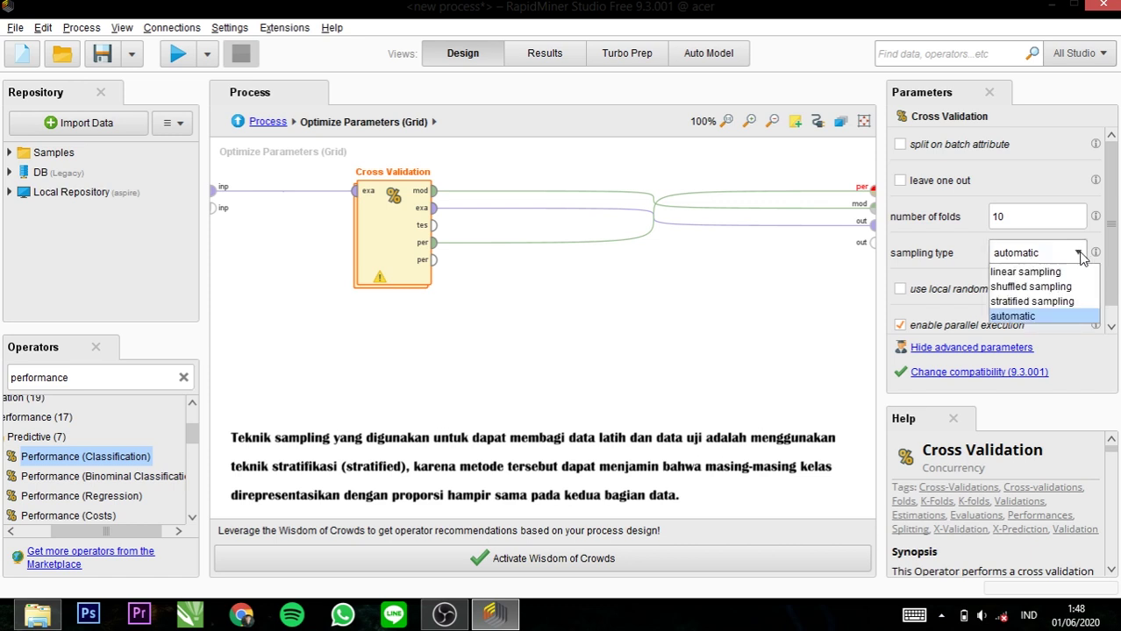
left_click(1068, 302)
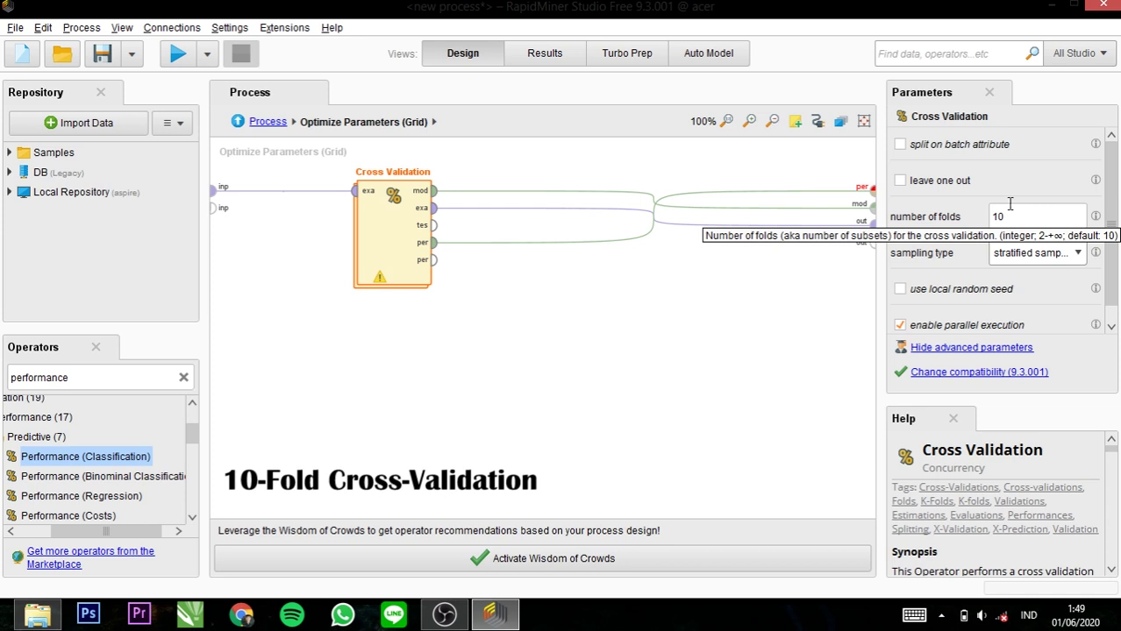
- In the main process, open the parameter settings of Optimize Parameters (Grid) and add the SVM's kernel_type to the selected parameters
left_click(268, 122)
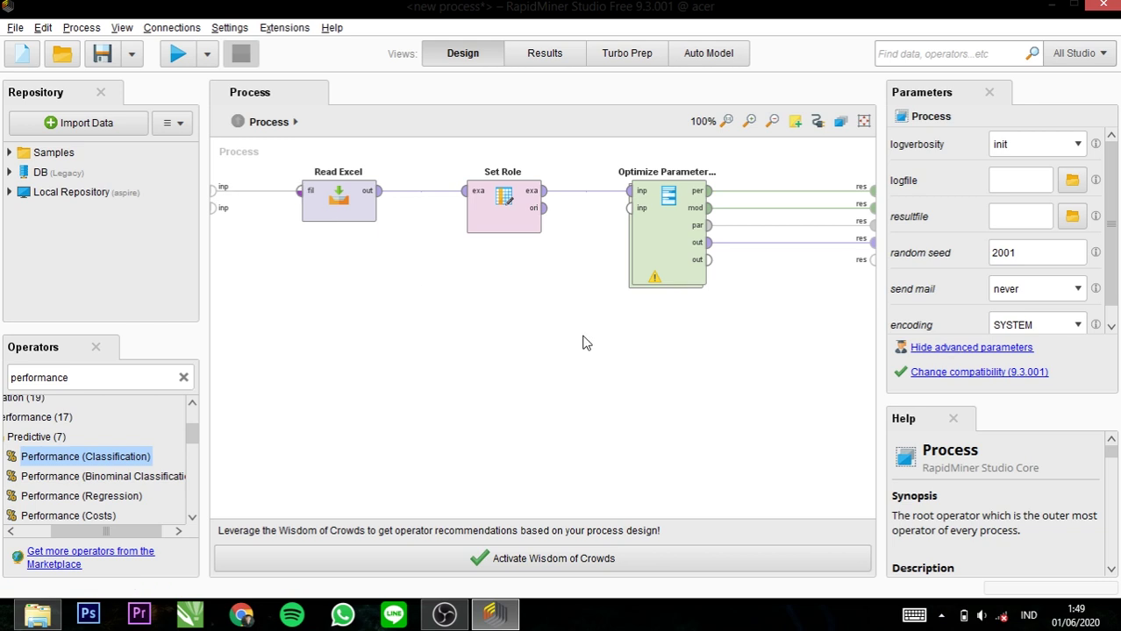
left_click(655, 280)
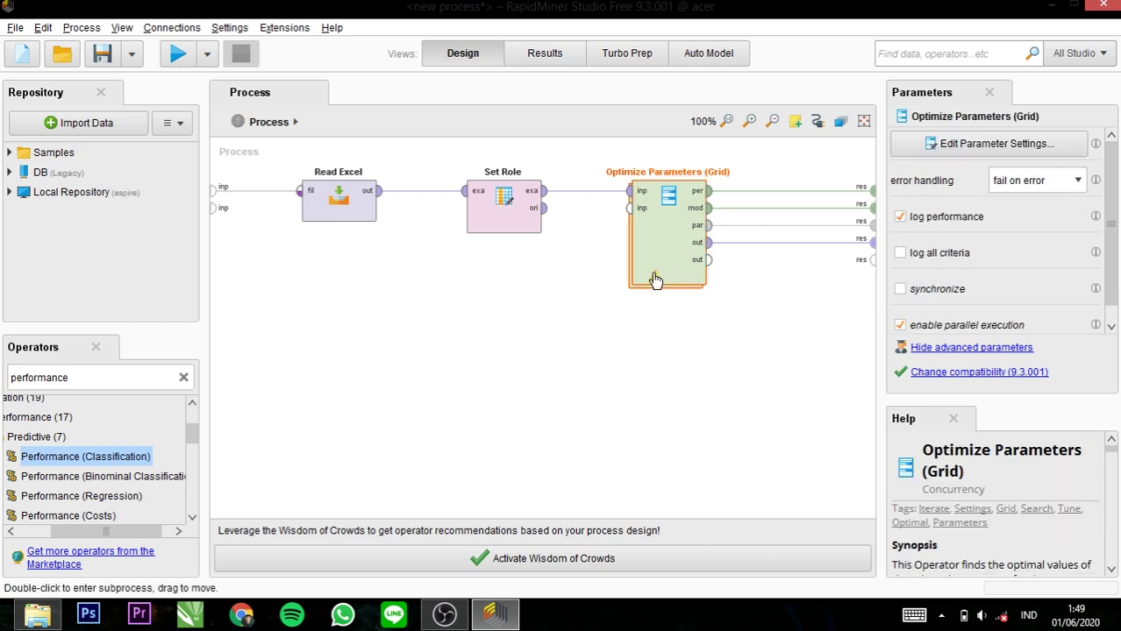
mouse_move(655, 280)
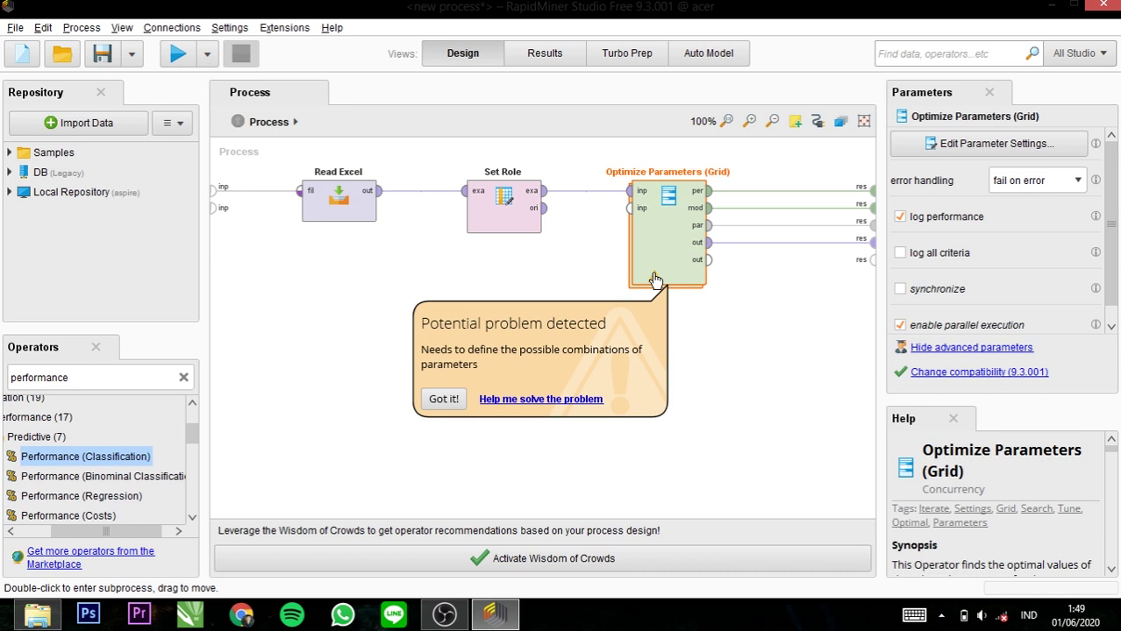
left_click(969, 145)
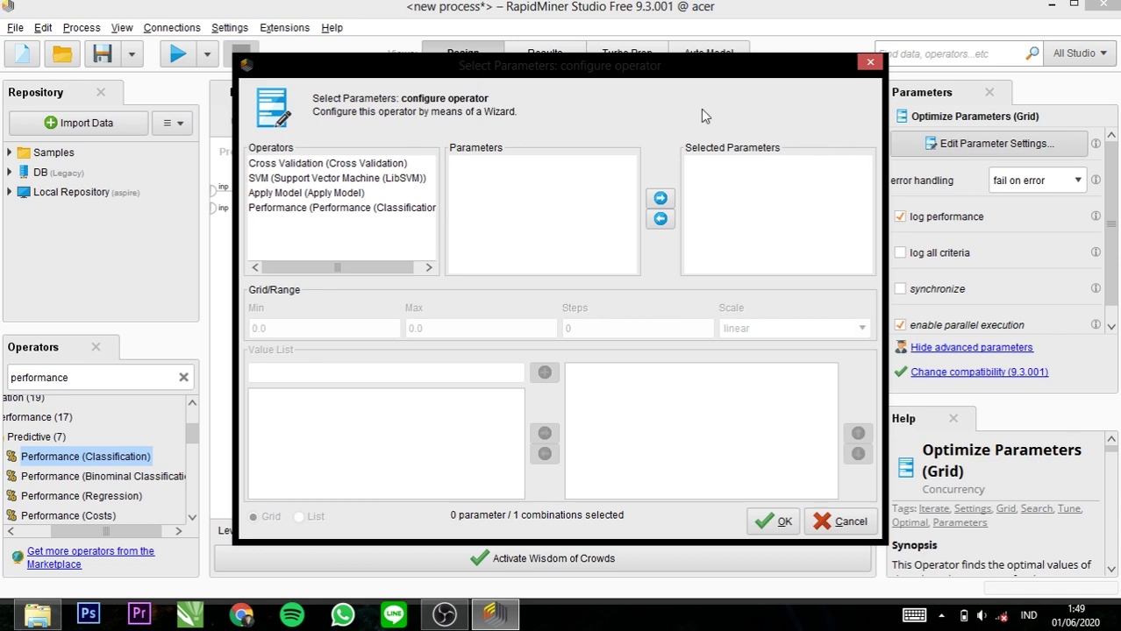
left_click(342, 180)
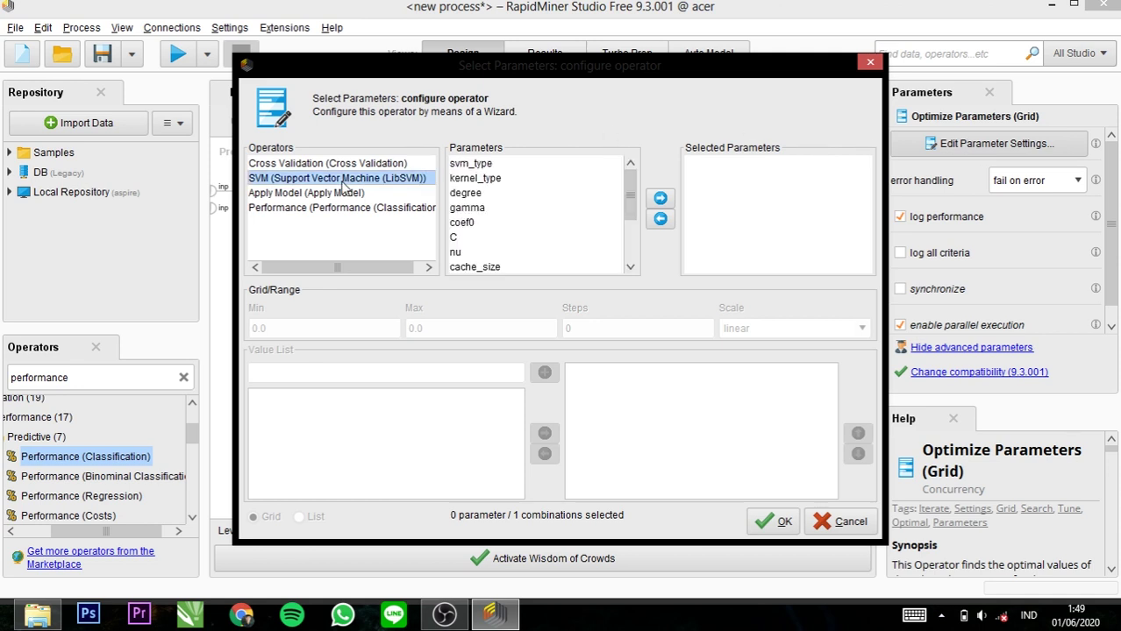
left_click(469, 182)
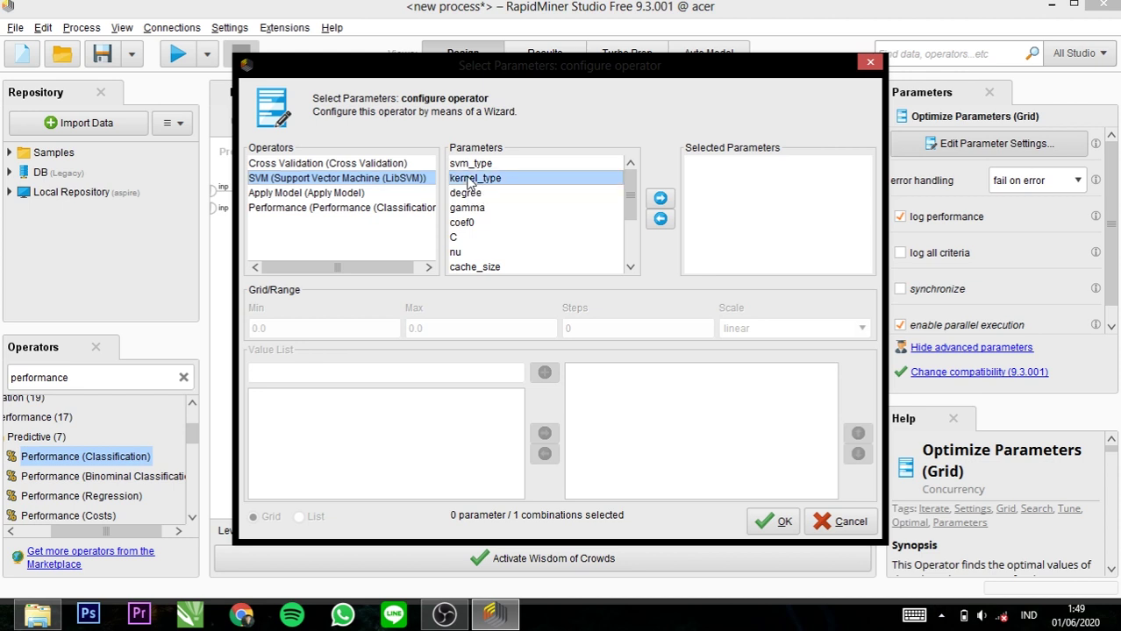
left_click(659, 199)
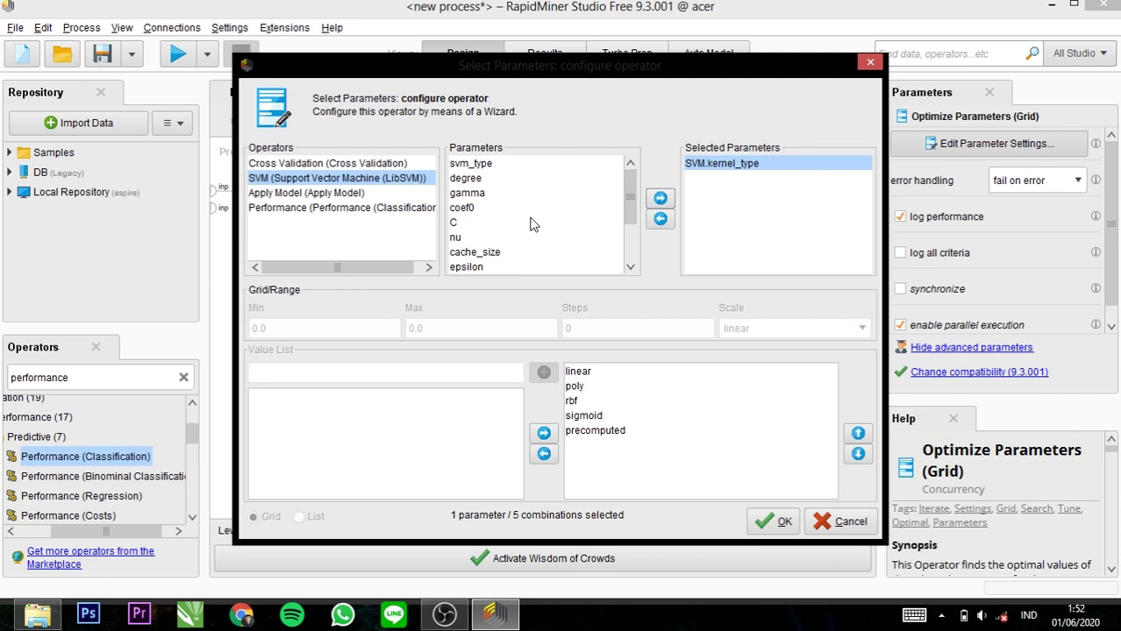
- Remove poly, rbf, sigmoid and precomputed from the selected values of SVM.kernel_type, keeping only linear
left_click(587, 447)
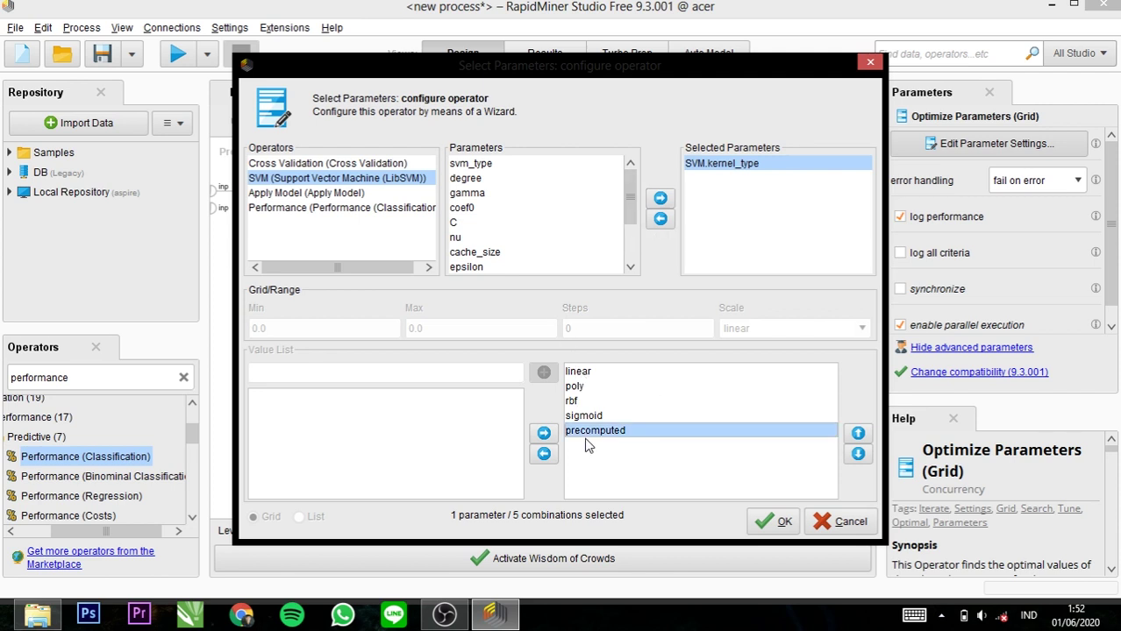
left_click(595, 391, "shift")
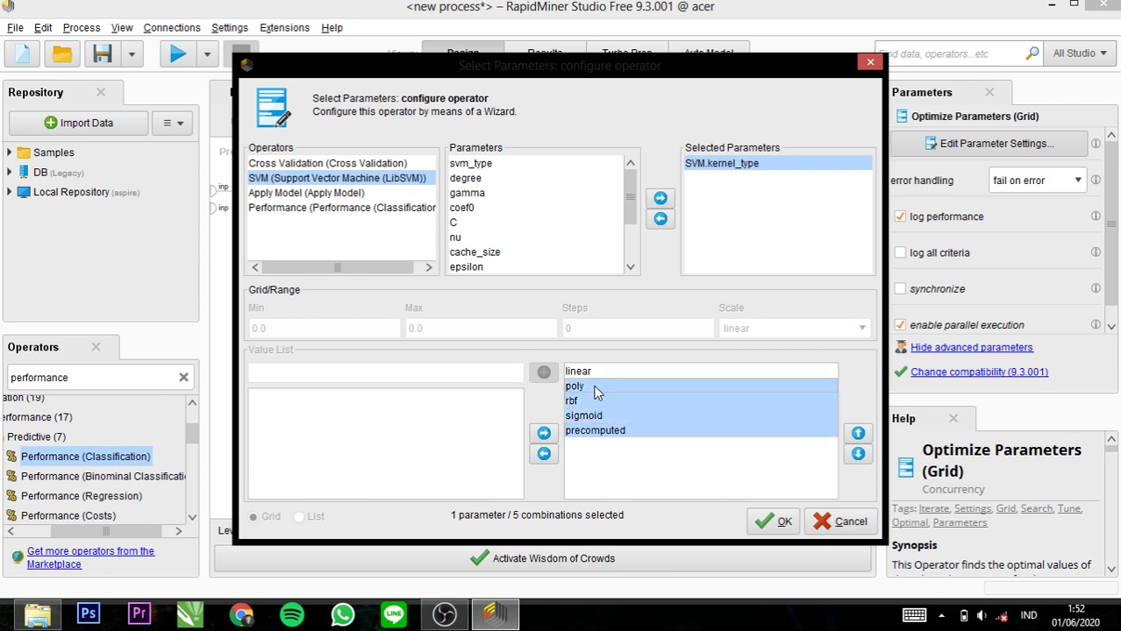
left_click(543, 454)
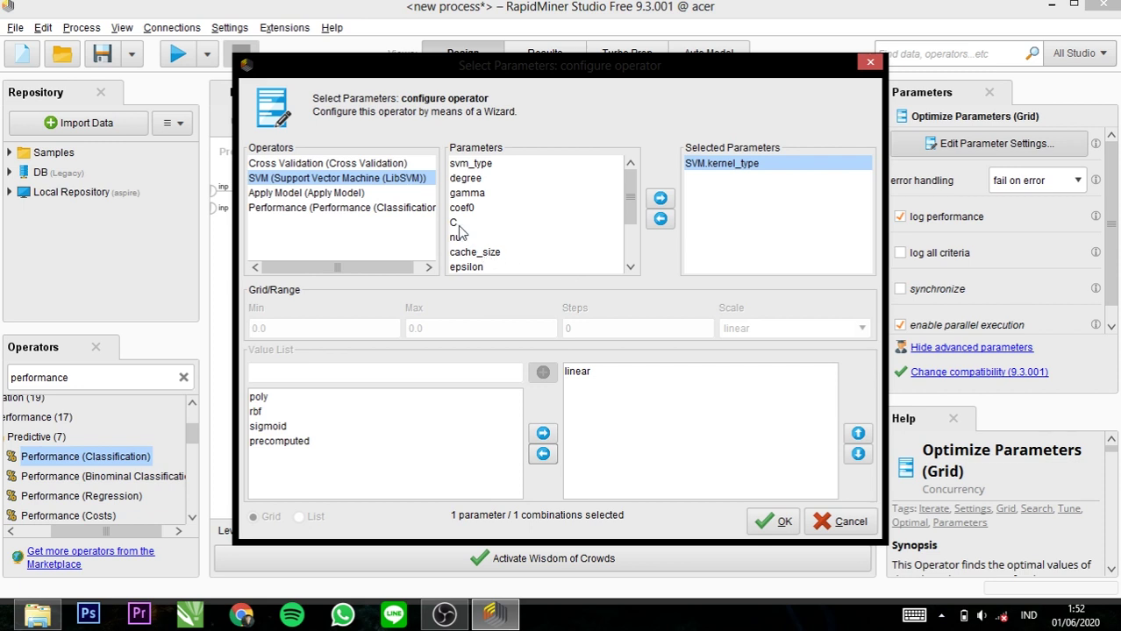
- Add the SVM's C to the selected parameters with minimum 0.1, maximum 100 and logarithmic (legacy) scale, and confirm the settings
left_click(455, 225)
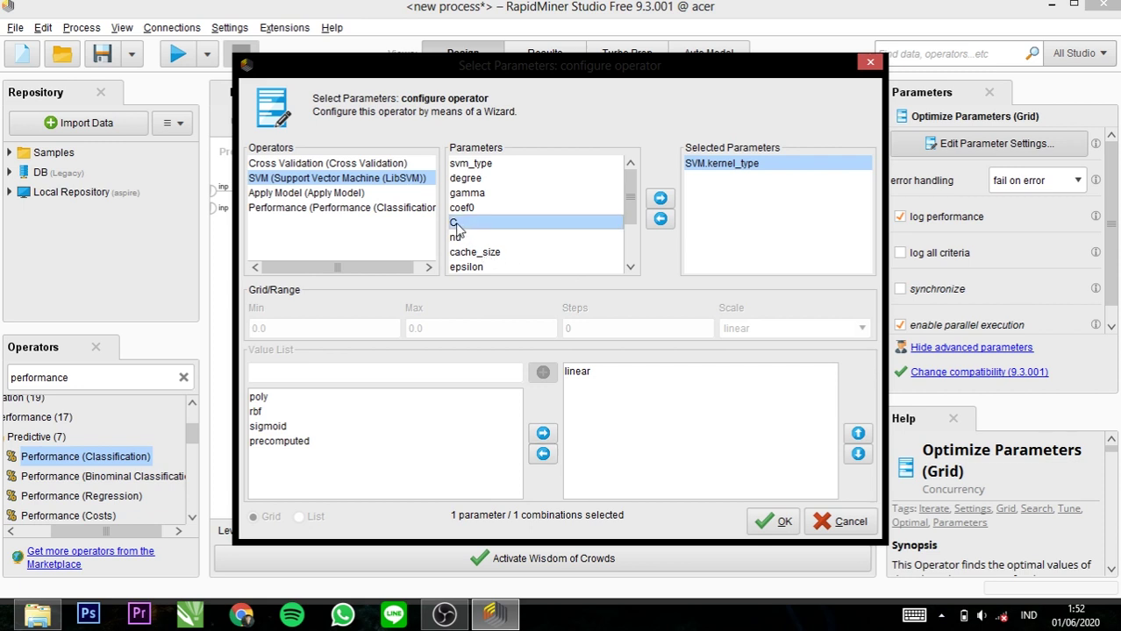
left_click(670, 199)
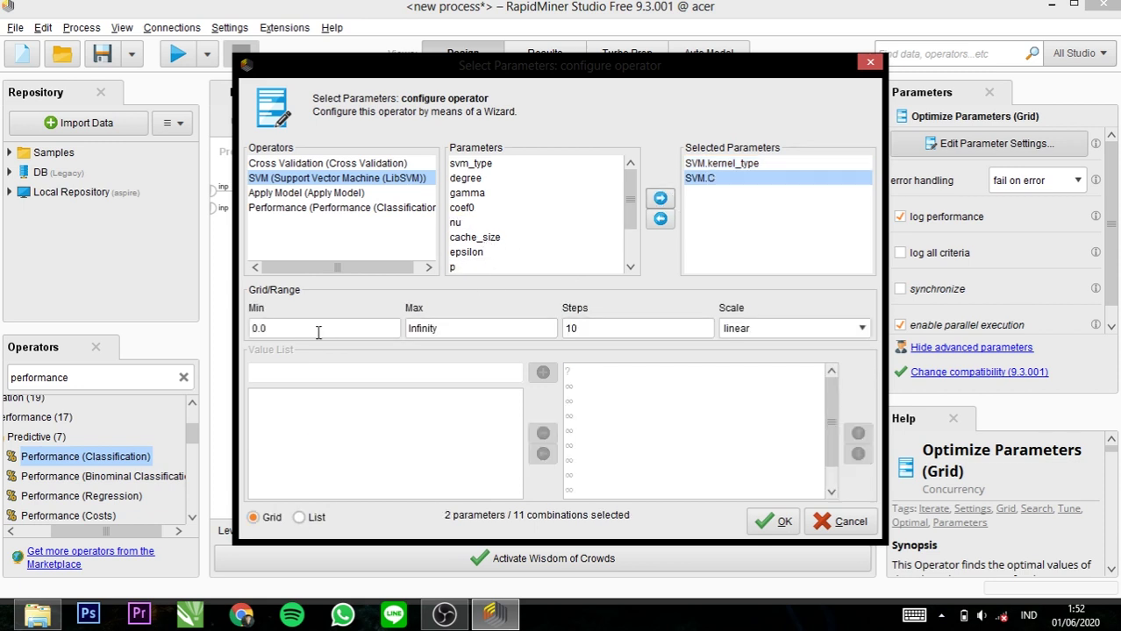
left_click(279, 326)
left_click_drag(279, 326, 211, 329)
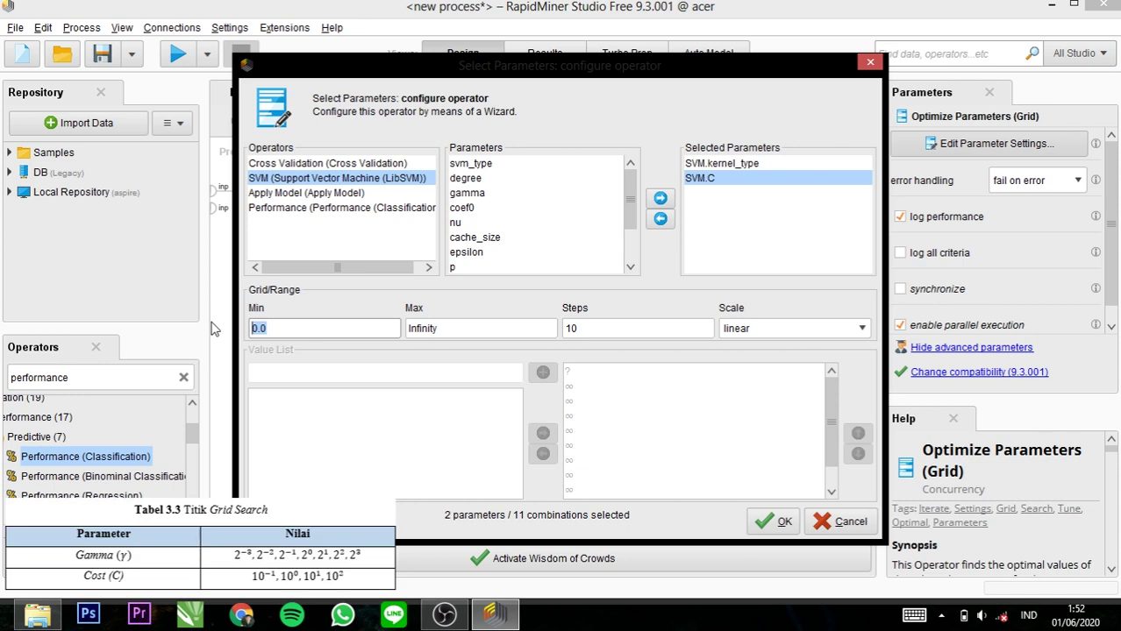
type("0.1")
key("Tab")
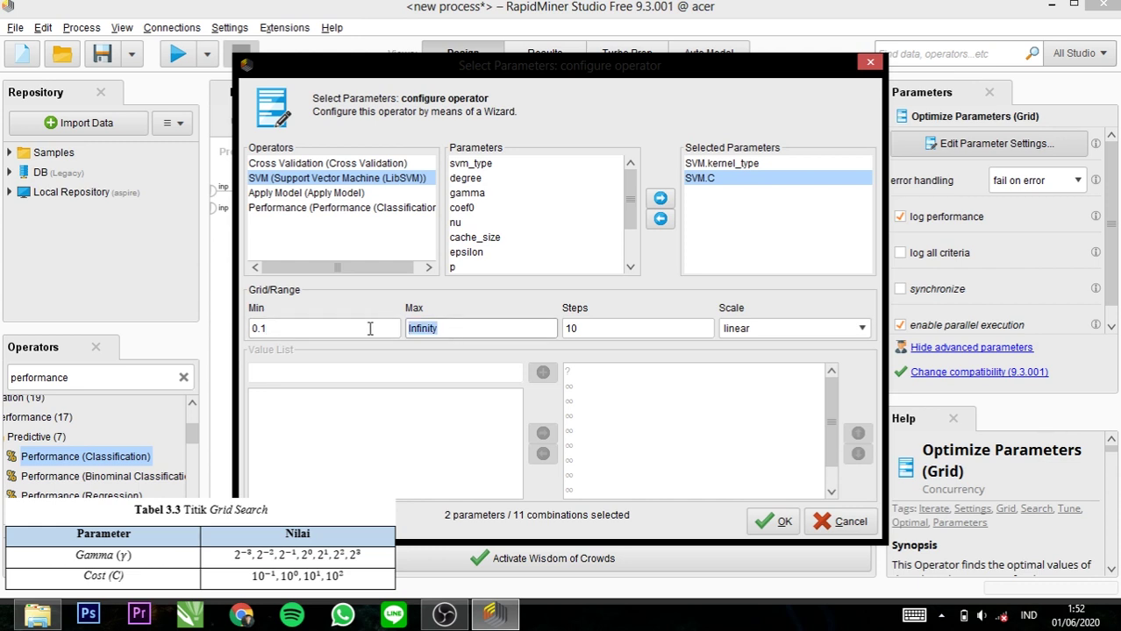
type("100")
left_click(863, 328)
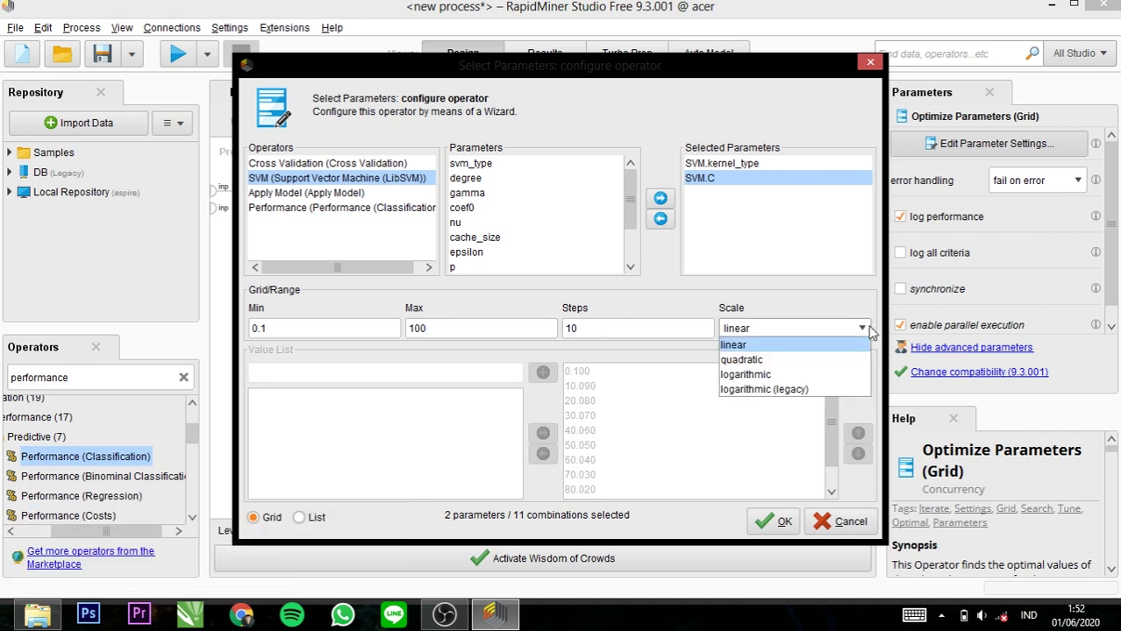
left_click(838, 391)
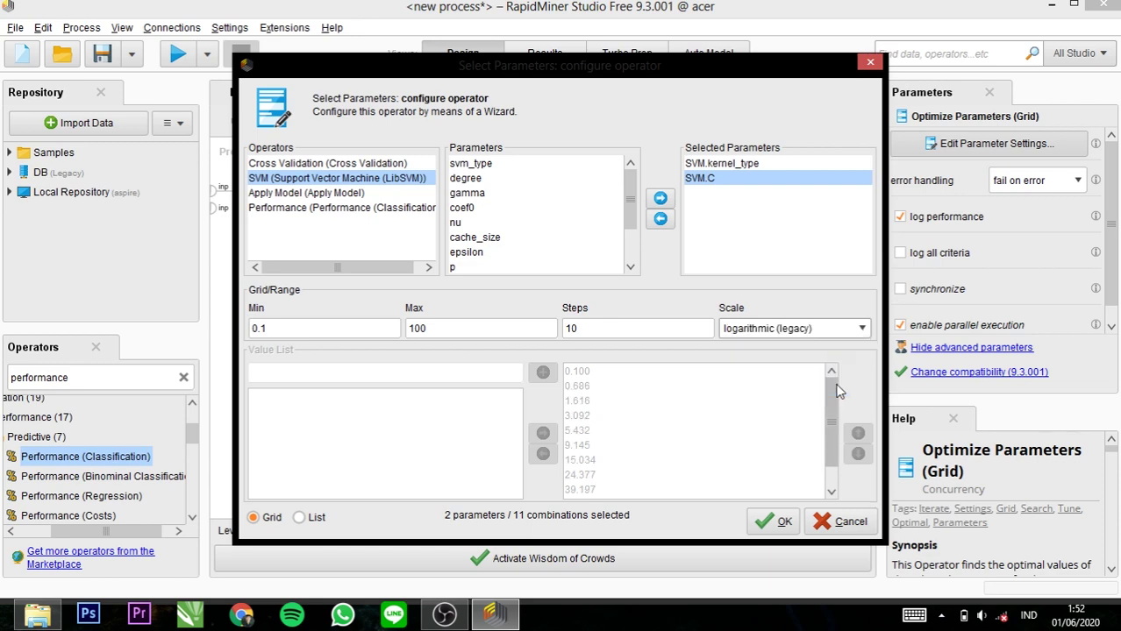
left_click(772, 523)
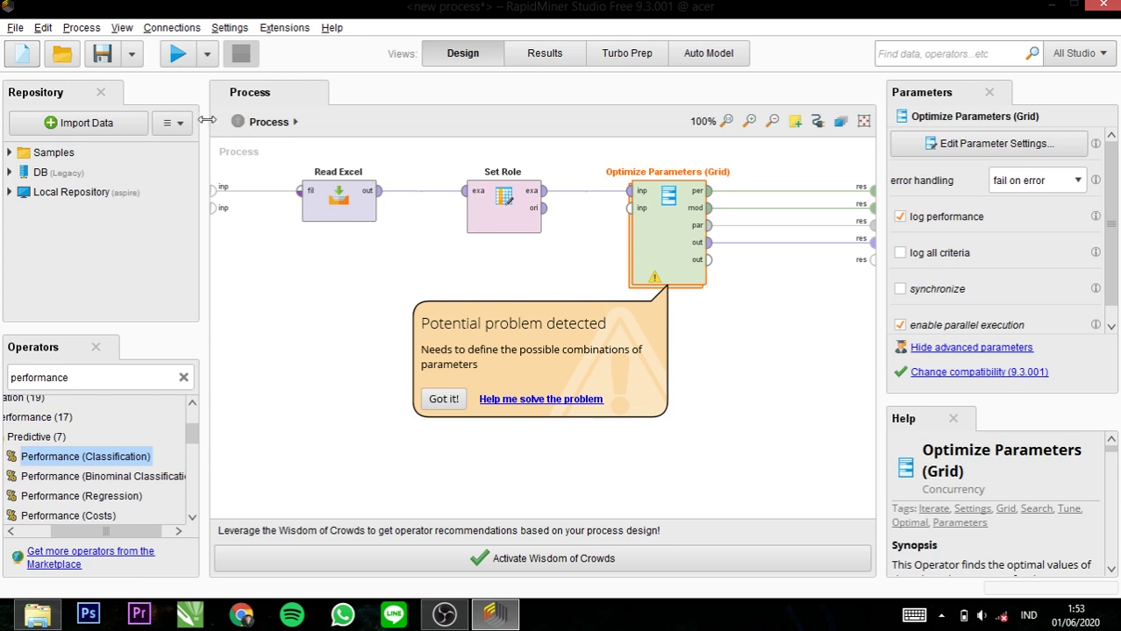
- Try to run the process and connect the tes port in Testing to Apply Model's unl input
left_click(178, 55)
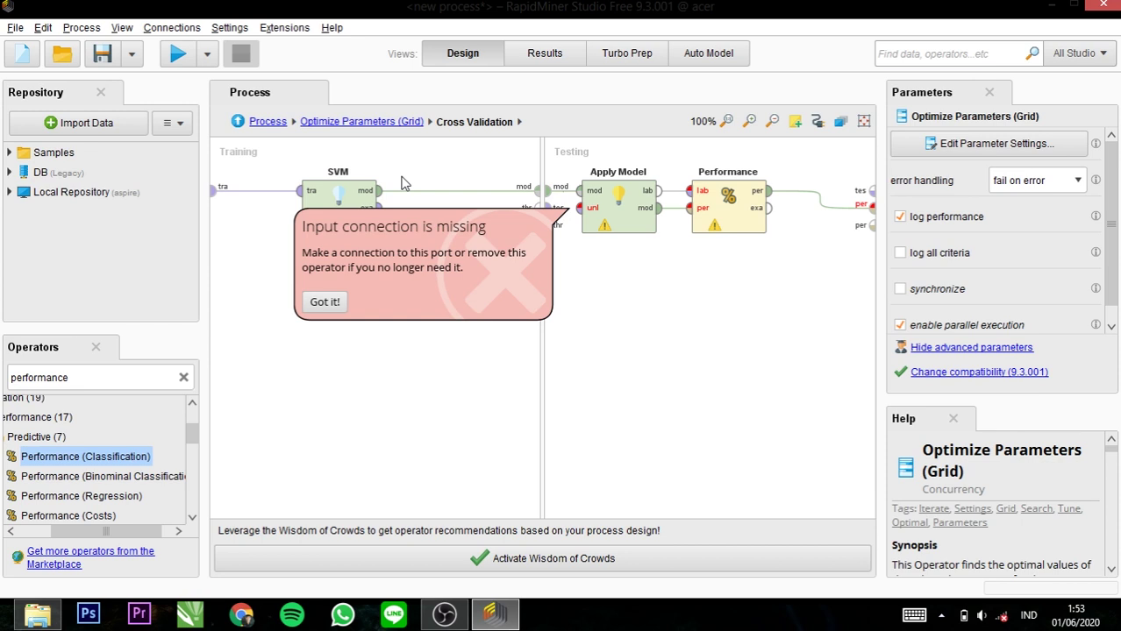
left_click(549, 209)
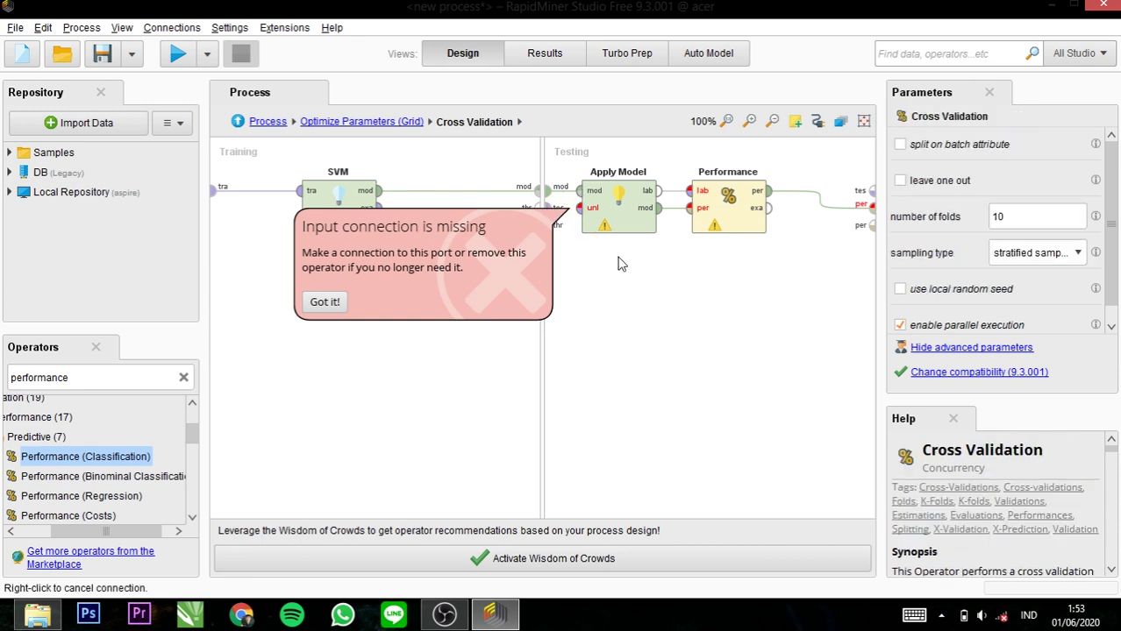
left_click(332, 302)
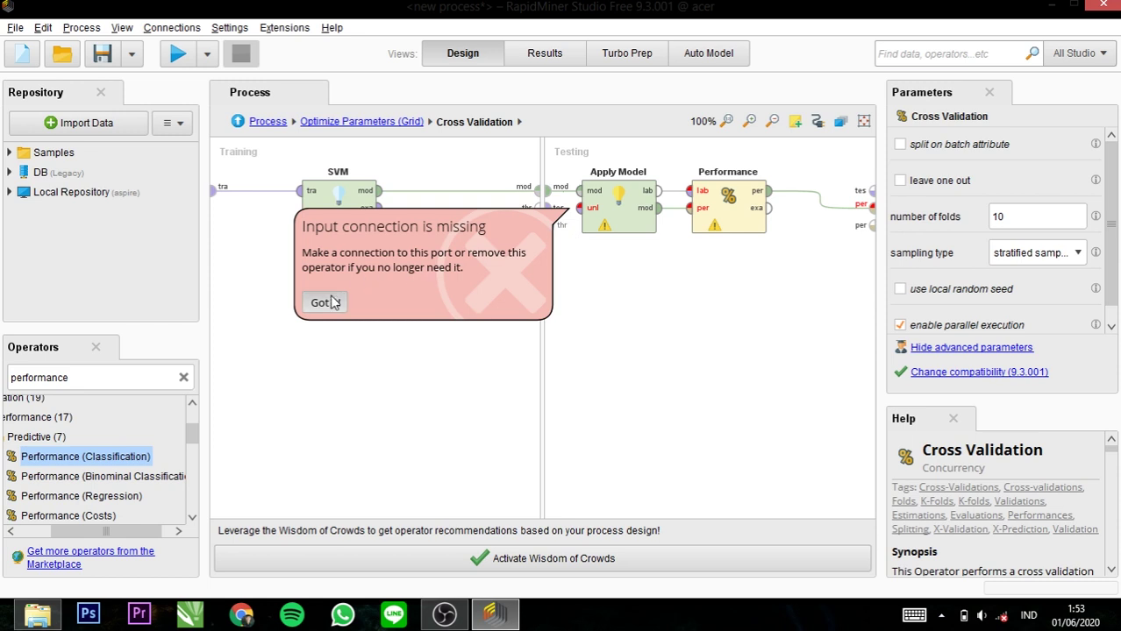
left_click(549, 209)
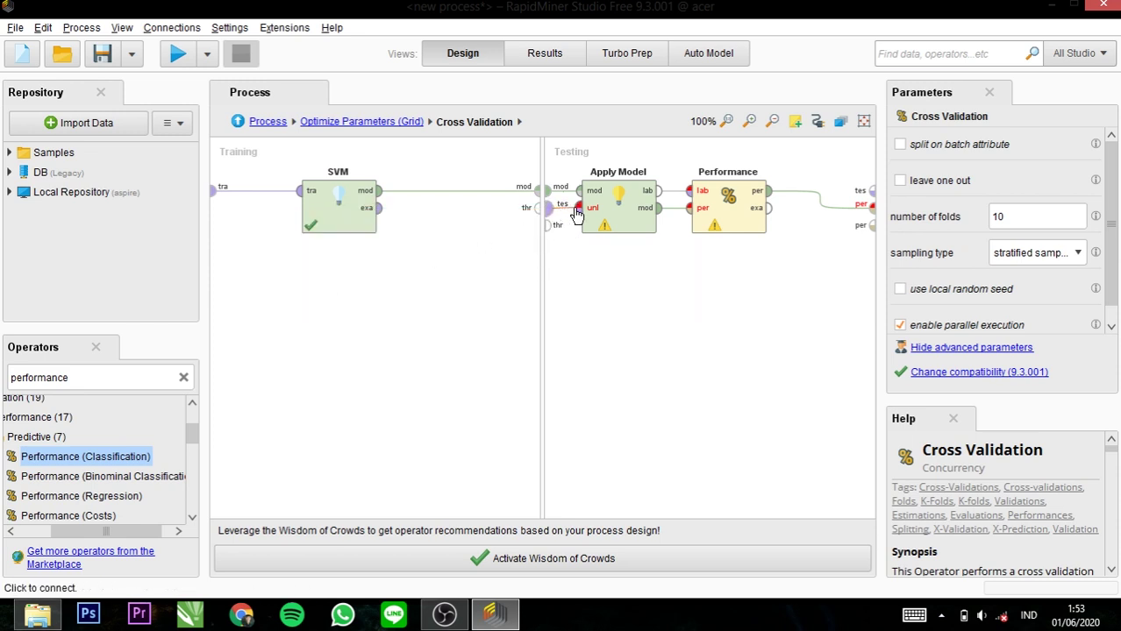
left_click(577, 211)
- Disconnect Apply Model's mod output from Performance's per input and run the process
left_click(179, 55)
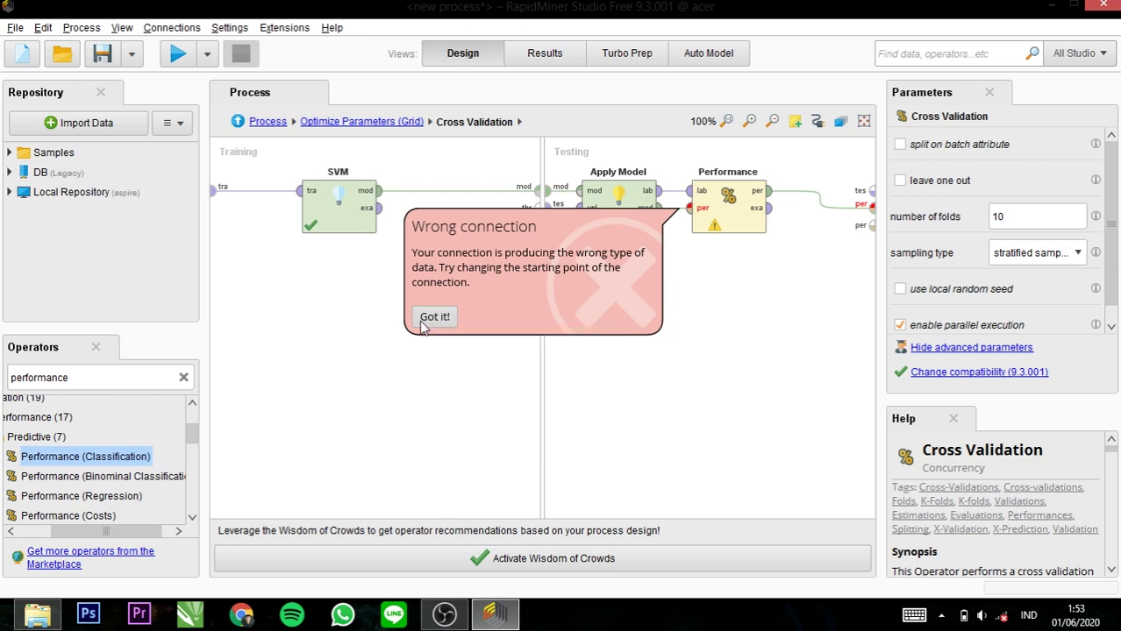
left_click(432, 318)
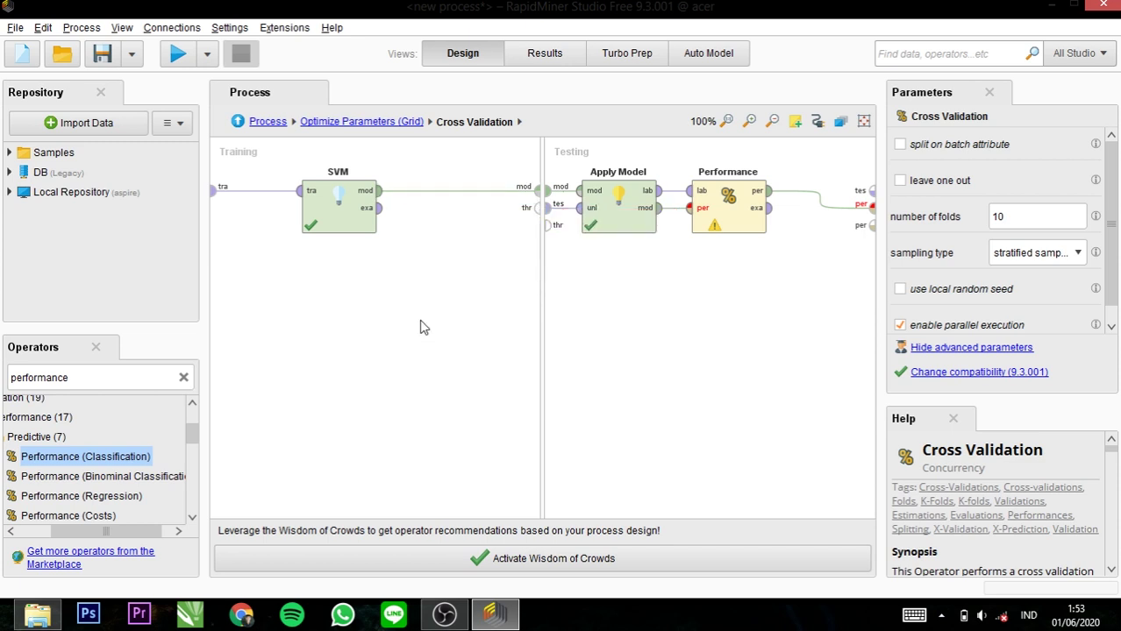
left_click(675, 217, "alt")
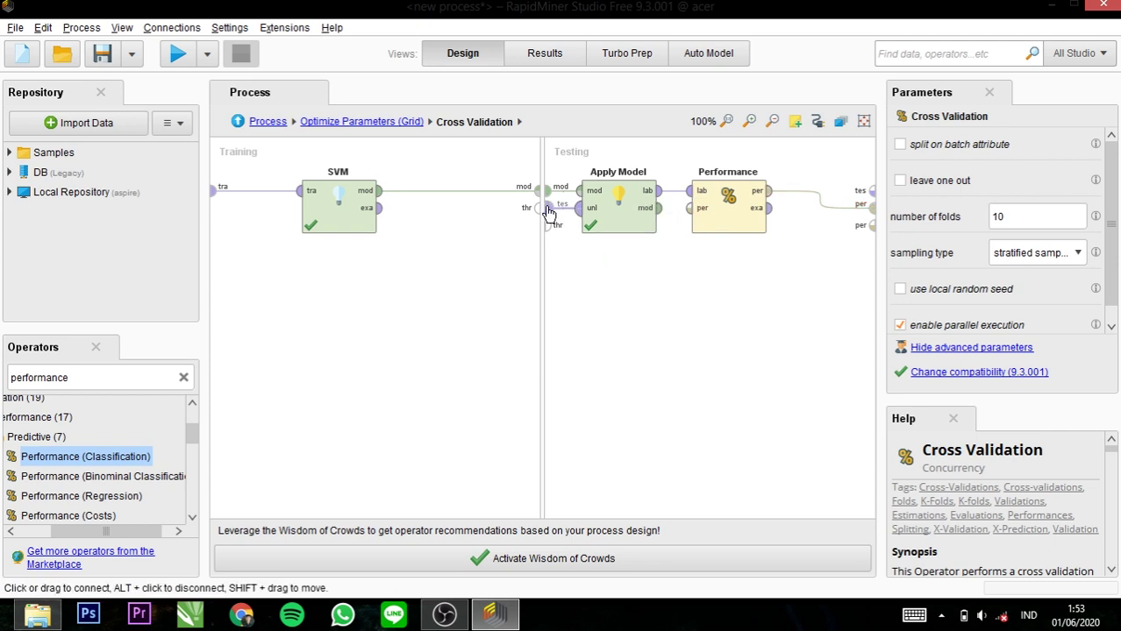
mouse_move(548, 211)
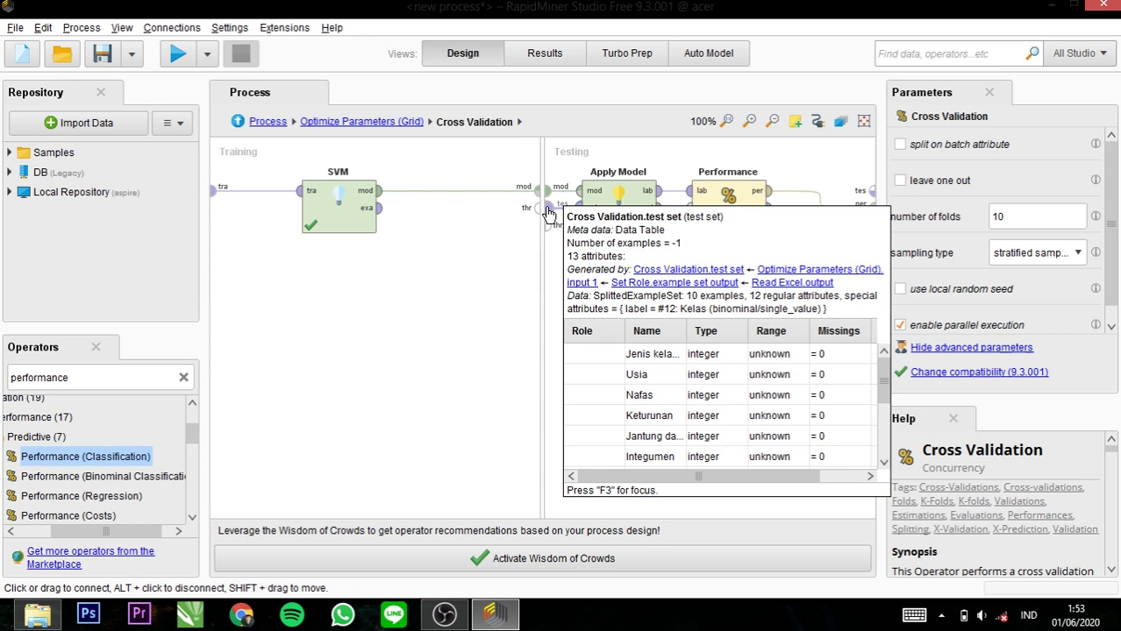
left_click(178, 54)
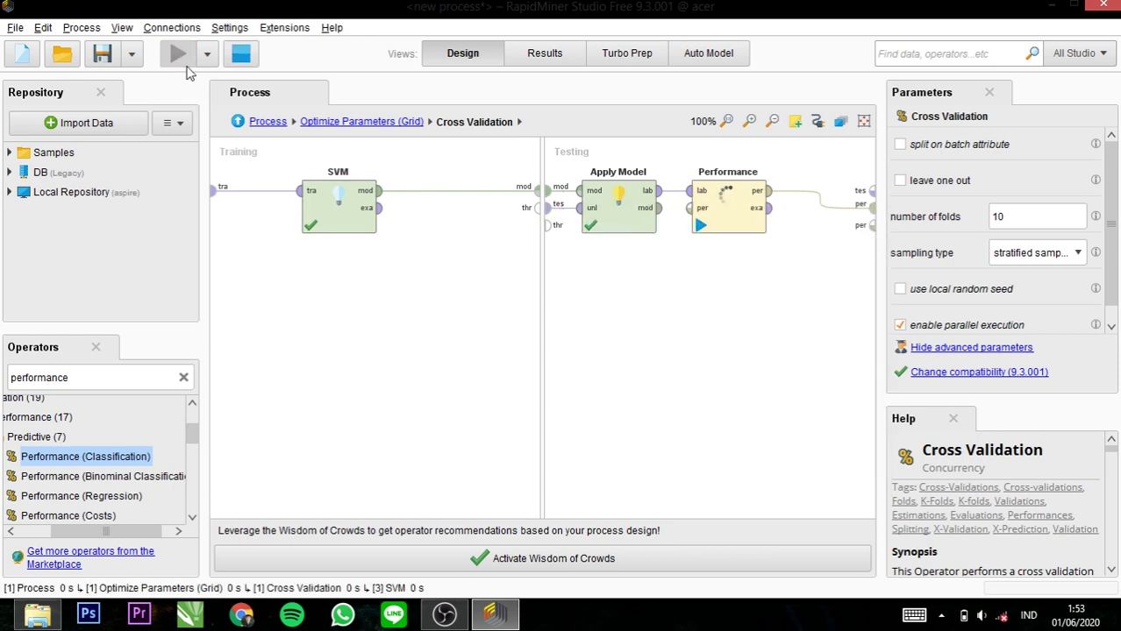
left_click(269, 122)
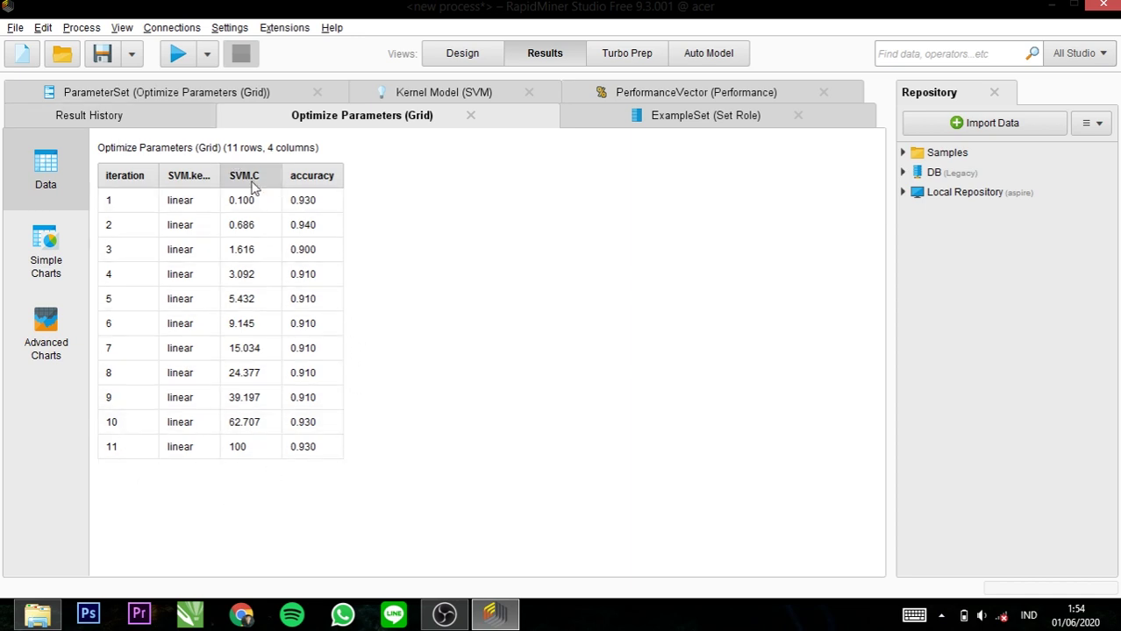
- Examine the run's parameter set, kernel model, performance vector, example set and grid optimization table
left_click(203, 96)
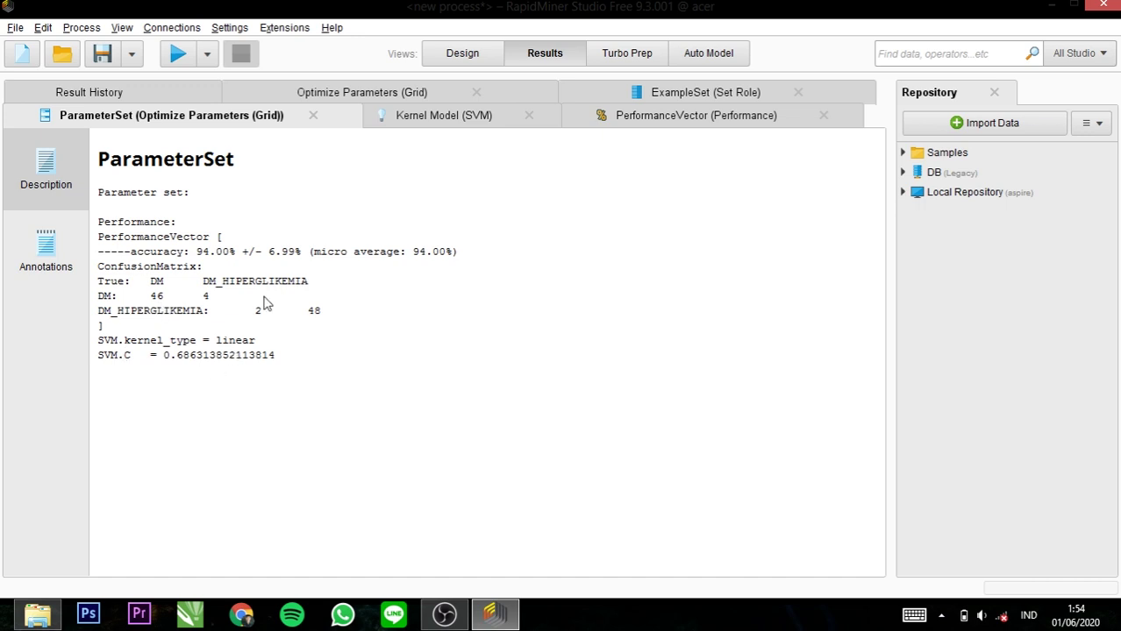
left_click(434, 119)
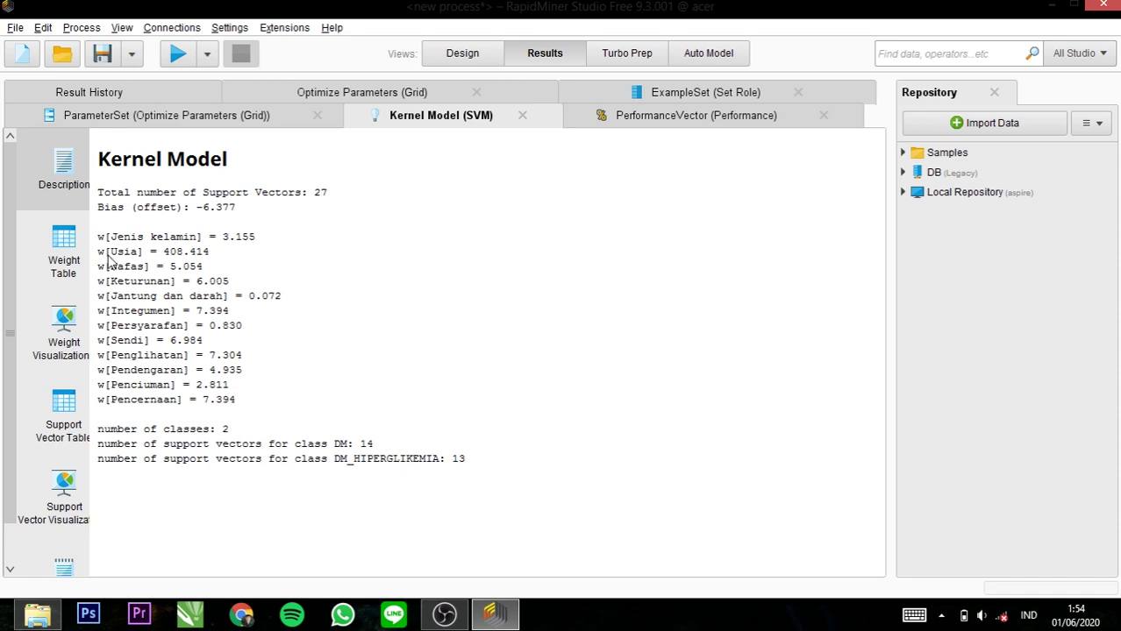
left_click(702, 118)
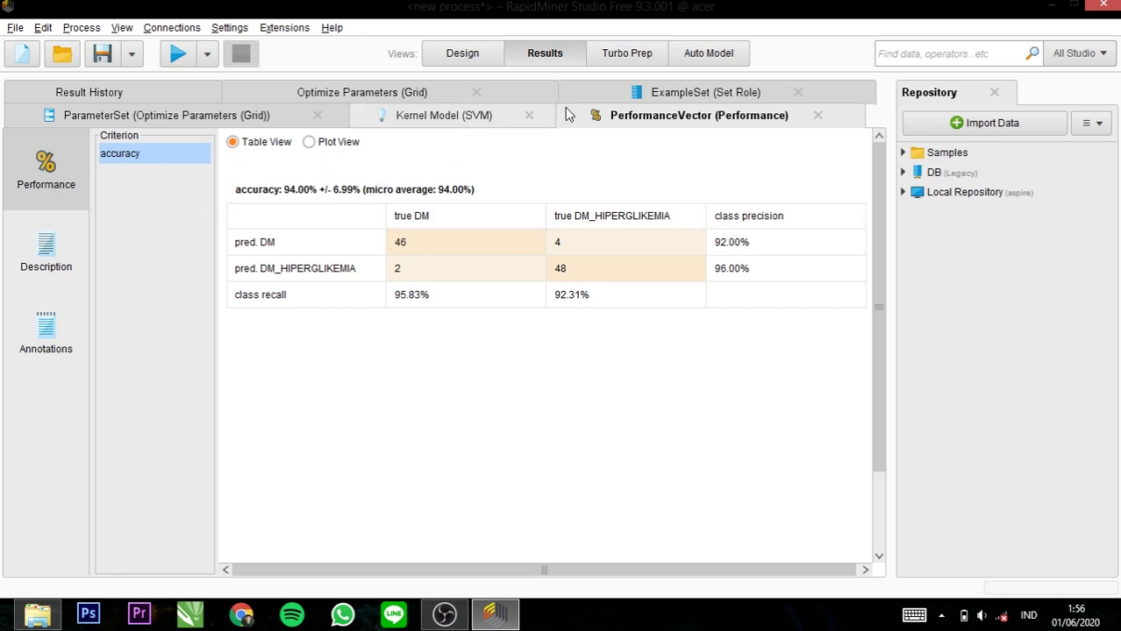
left_click(334, 96)
left_click(476, 91)
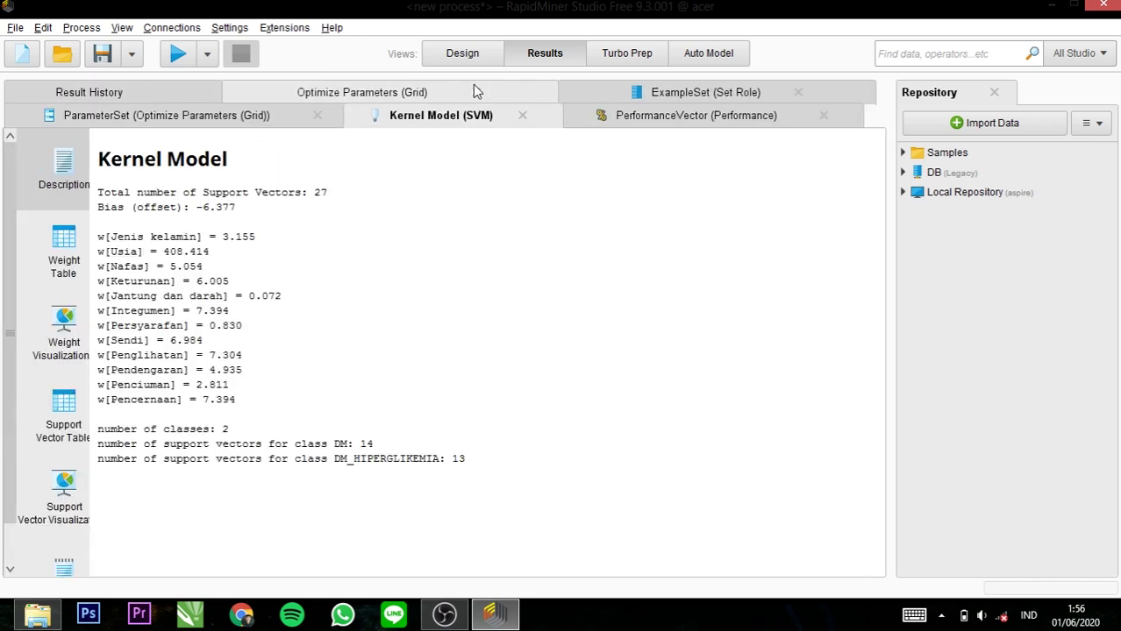
left_click(592, 92)
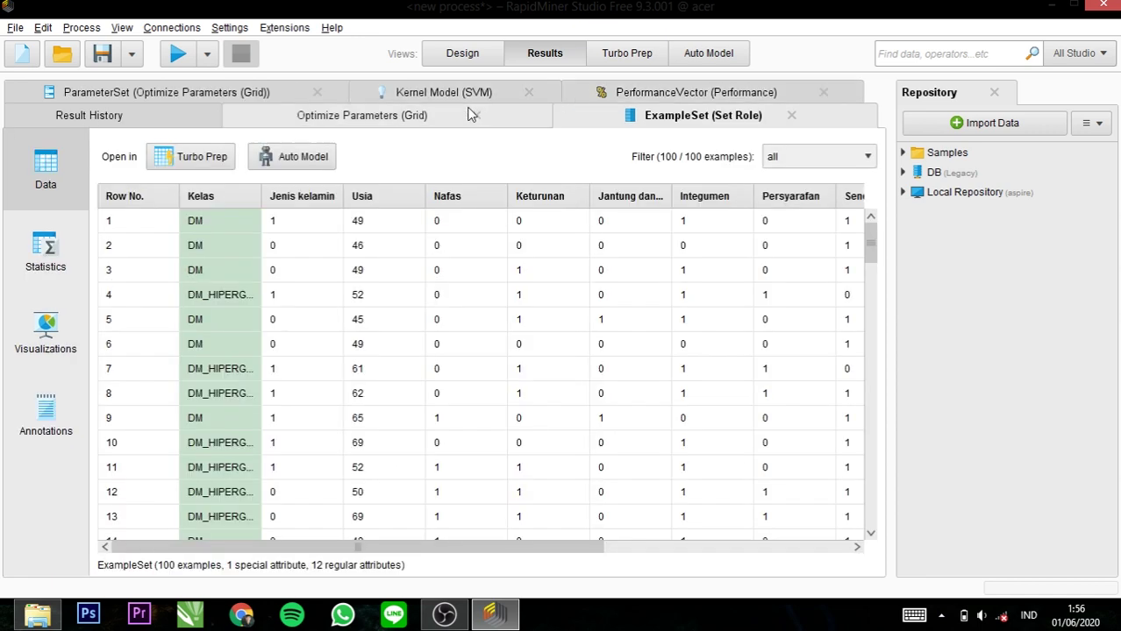
left_click(430, 126)
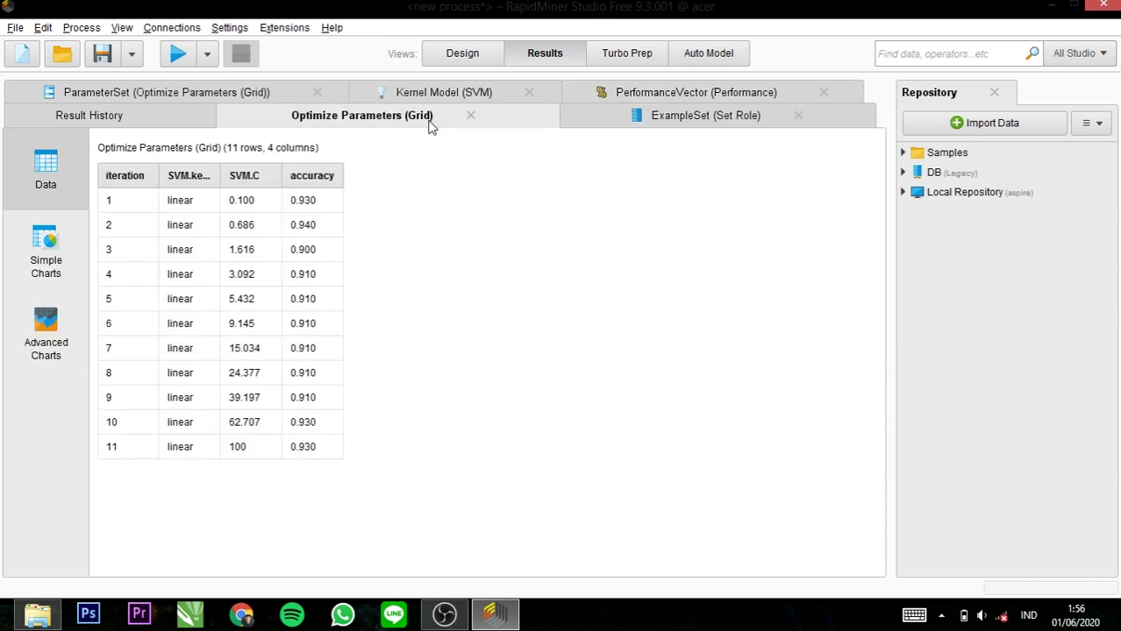
- Return to the main process design, reopen the parameter settings of Optimize Parameters (Grid) and replace linear with rbf for SVM.kernel_type
left_click(463, 53)
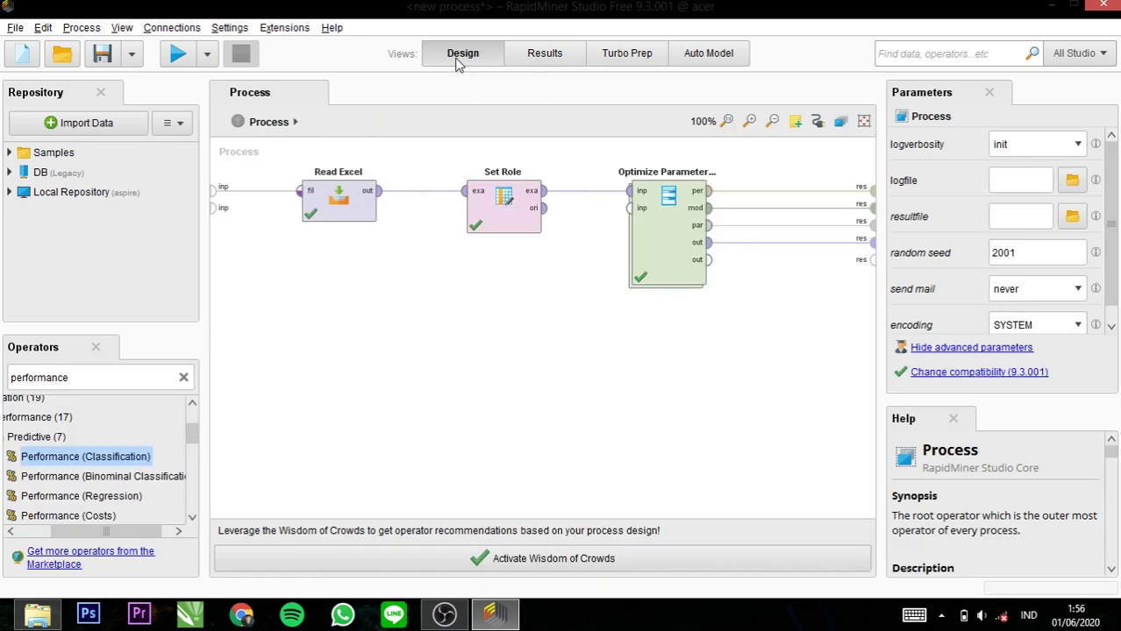
left_click(652, 266)
double_click(652, 266)
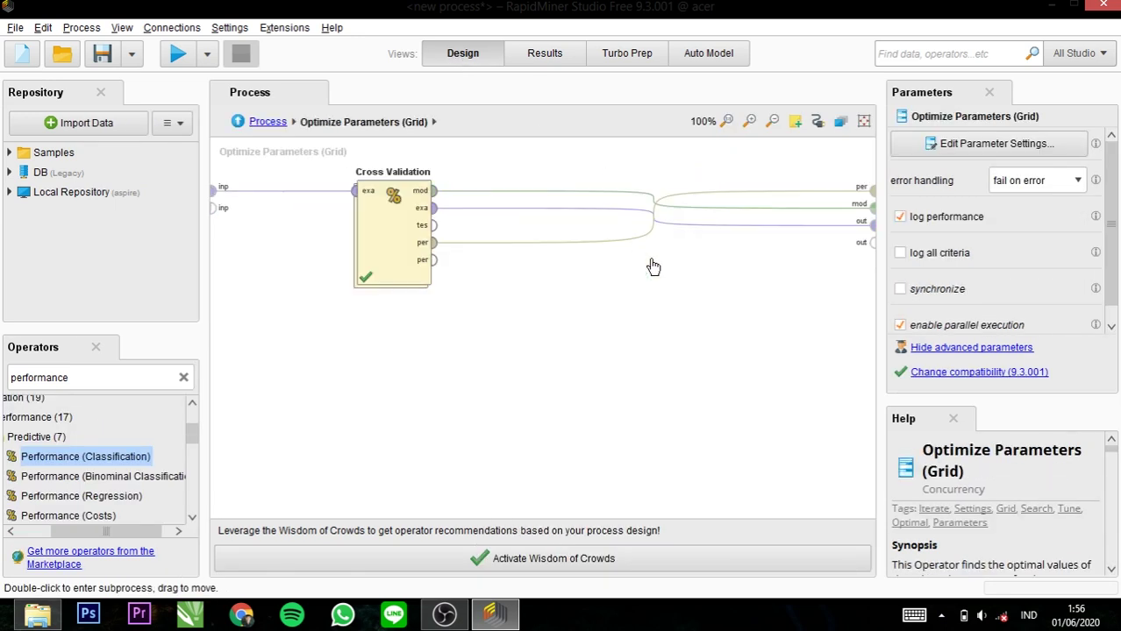
left_click(281, 124)
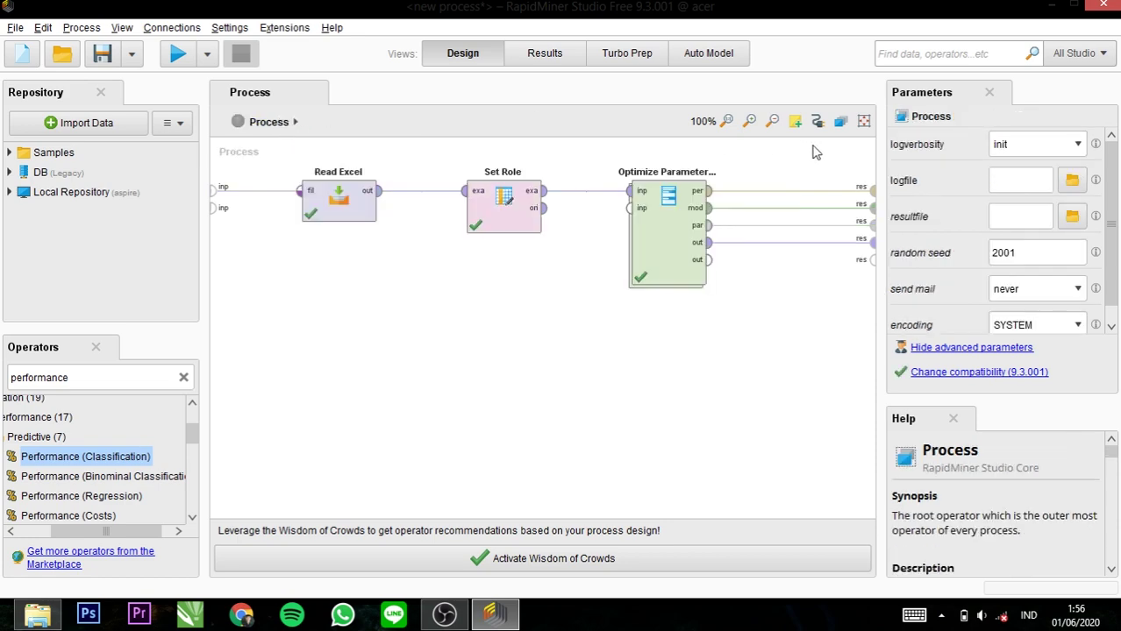
left_click(646, 224)
left_click(956, 149)
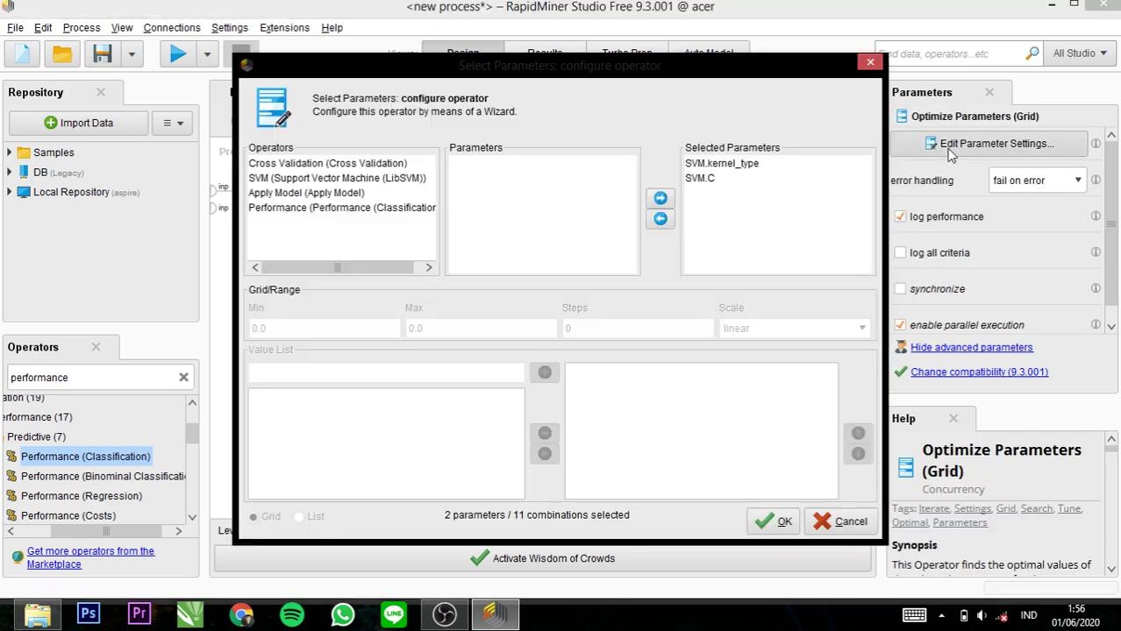
left_click(704, 178)
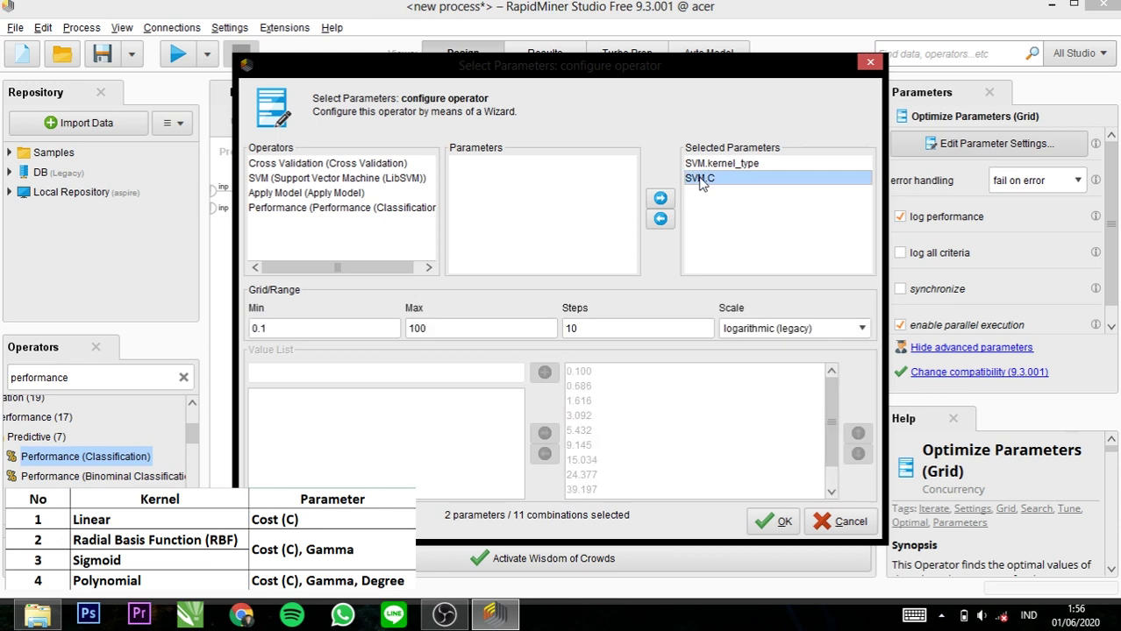
left_click(701, 165)
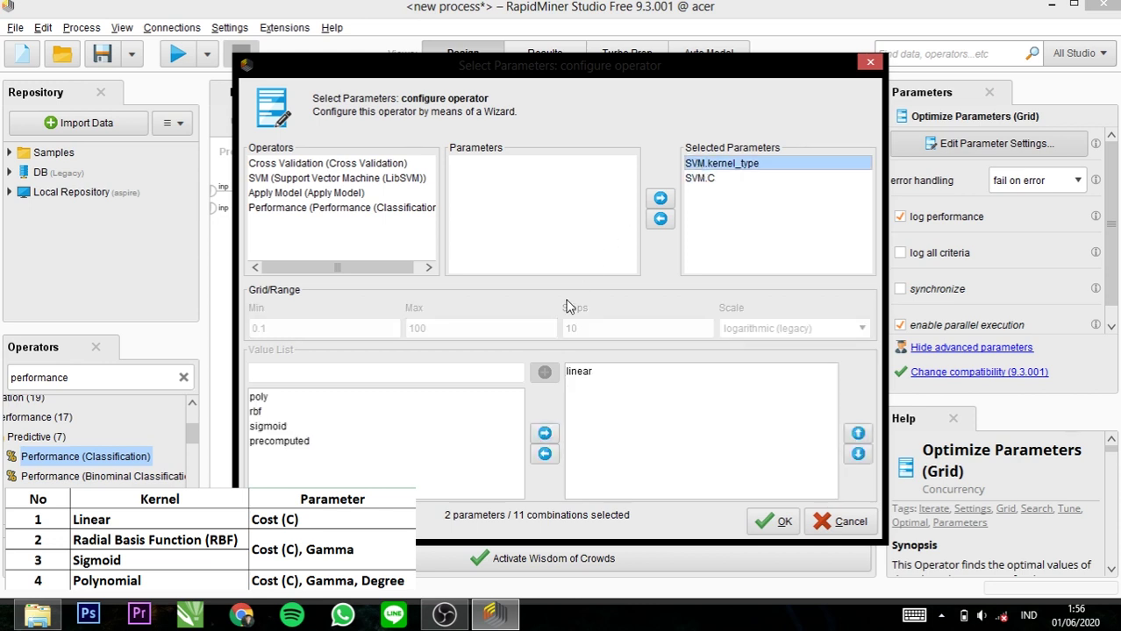
left_click(585, 373)
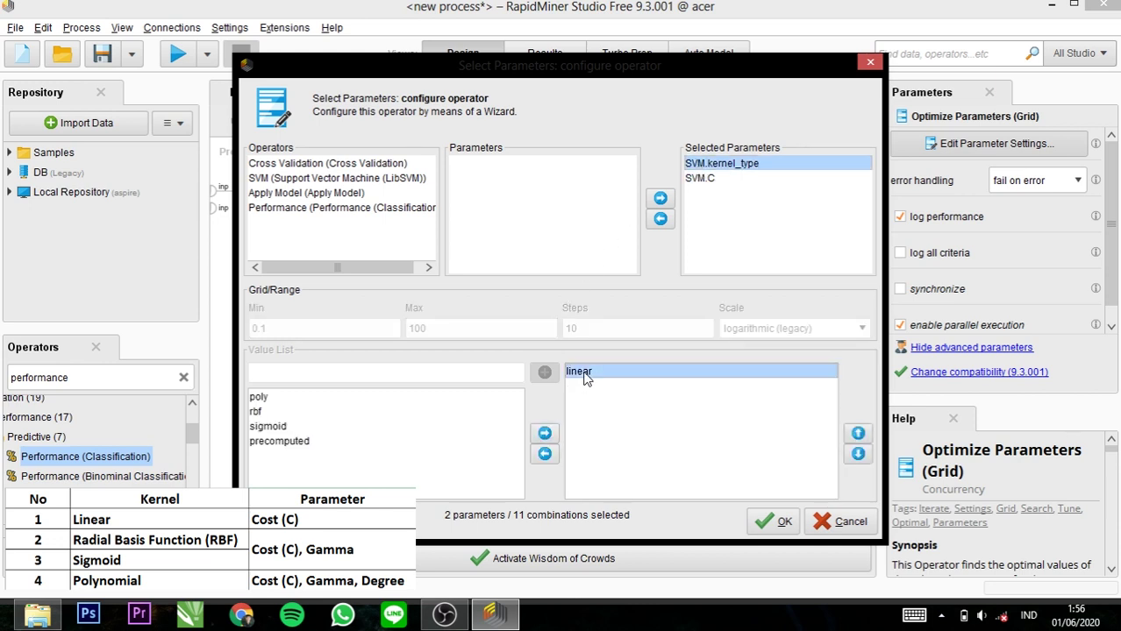
left_click(544, 453)
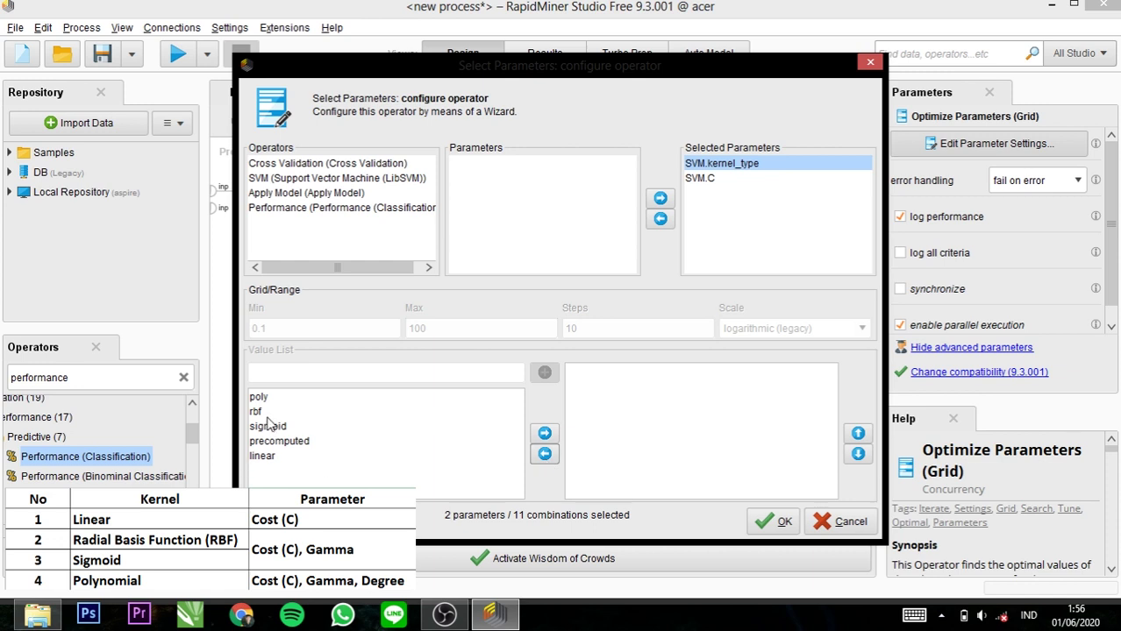
left_click(263, 413)
left_click(544, 433)
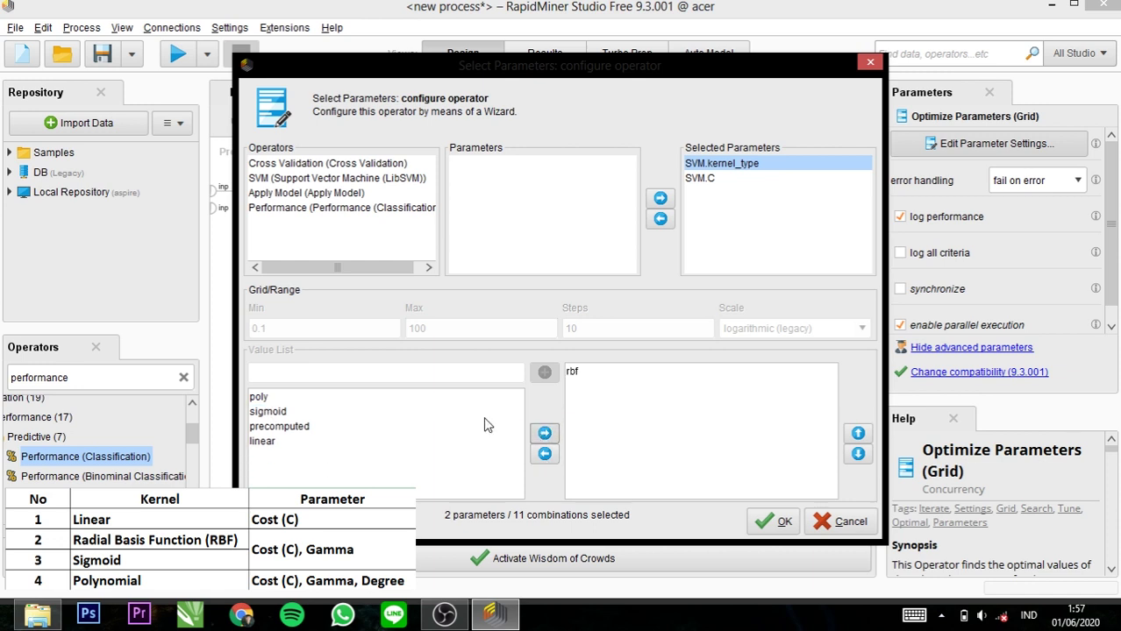
- Add sigmoid to the SVM.kernel_type values and include the SVM's gamma among the parameters to optimize
left_click(418, 412)
left_click(545, 434)
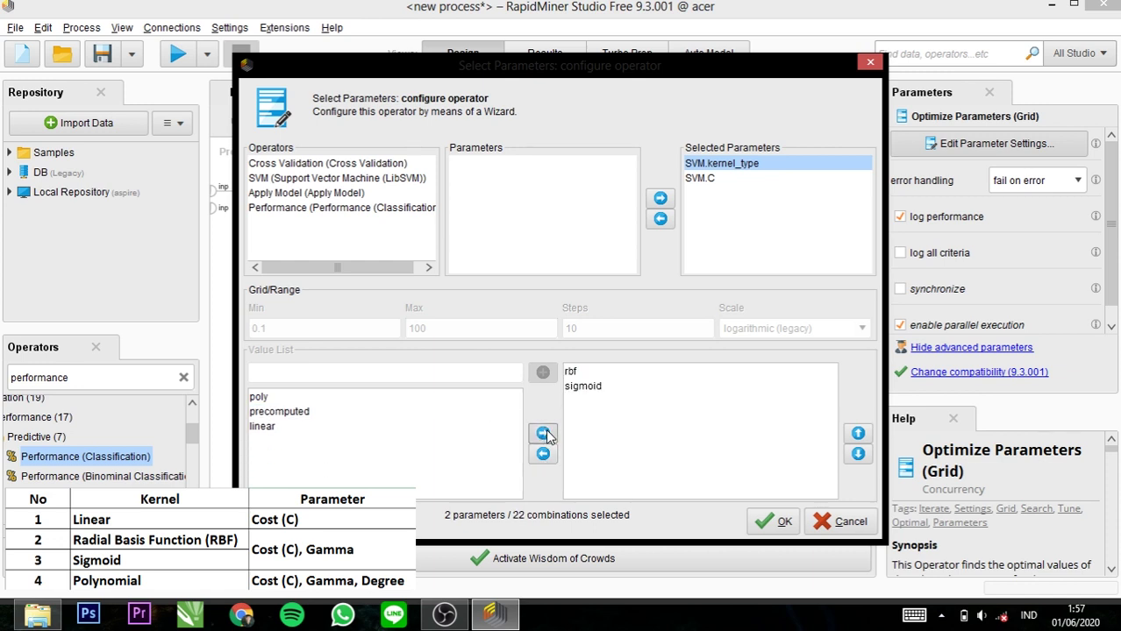
left_click(699, 180)
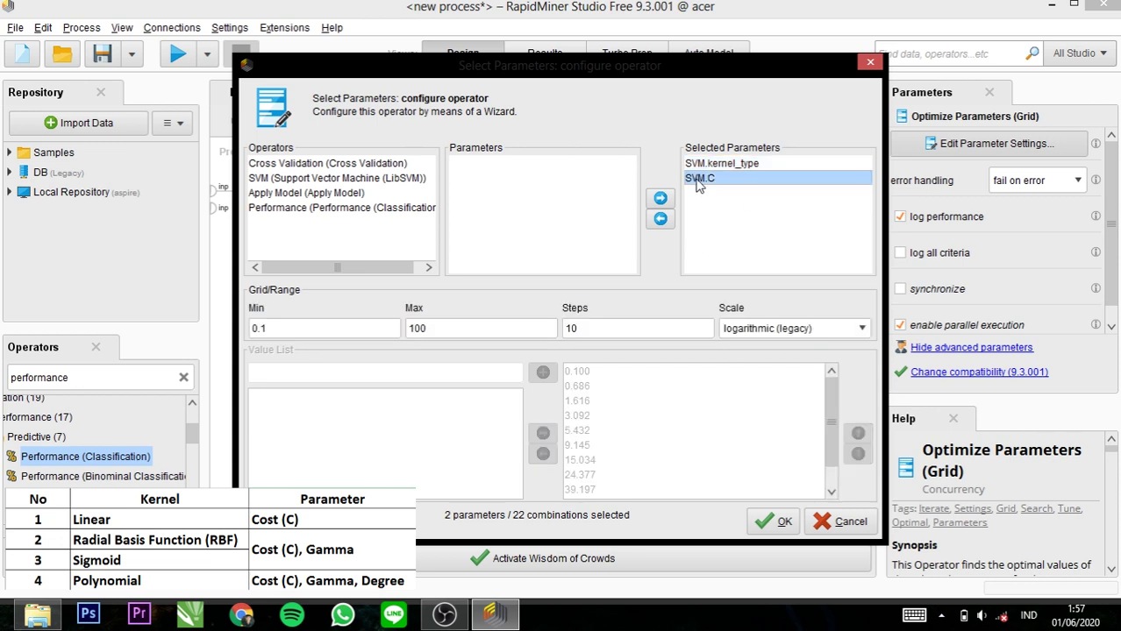
left_click(342, 180)
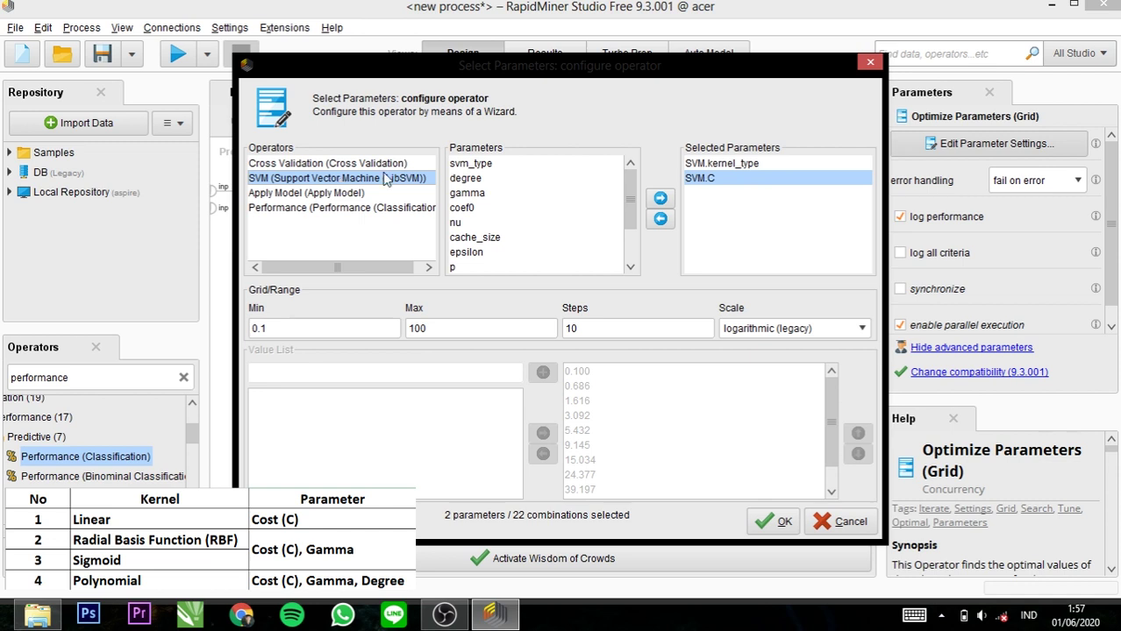
left_click(472, 195)
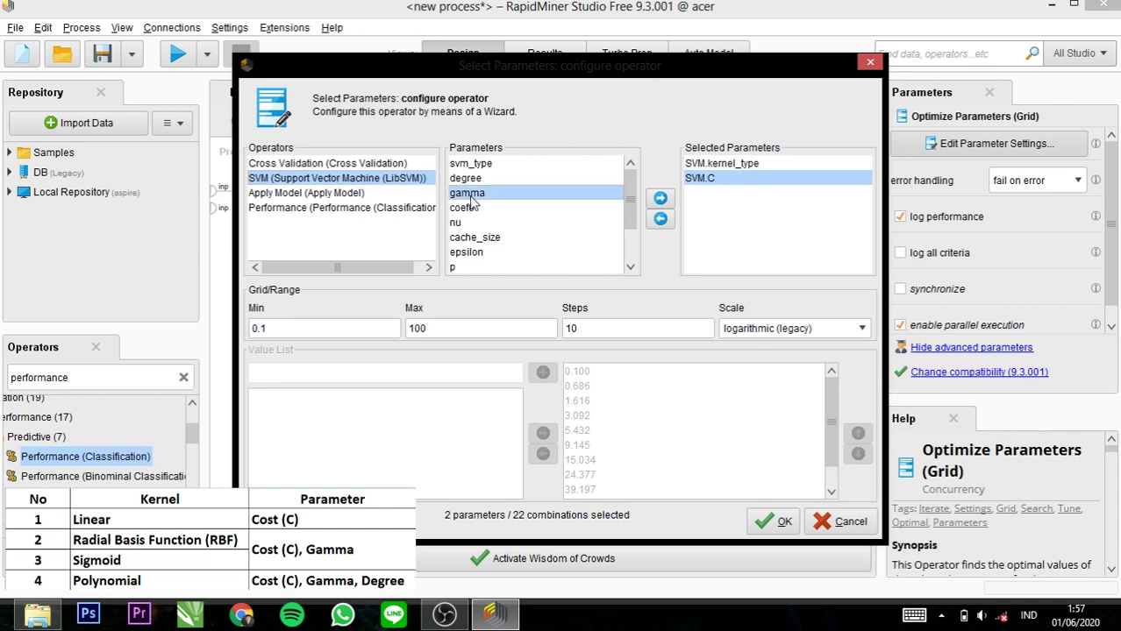
left_click(660, 199)
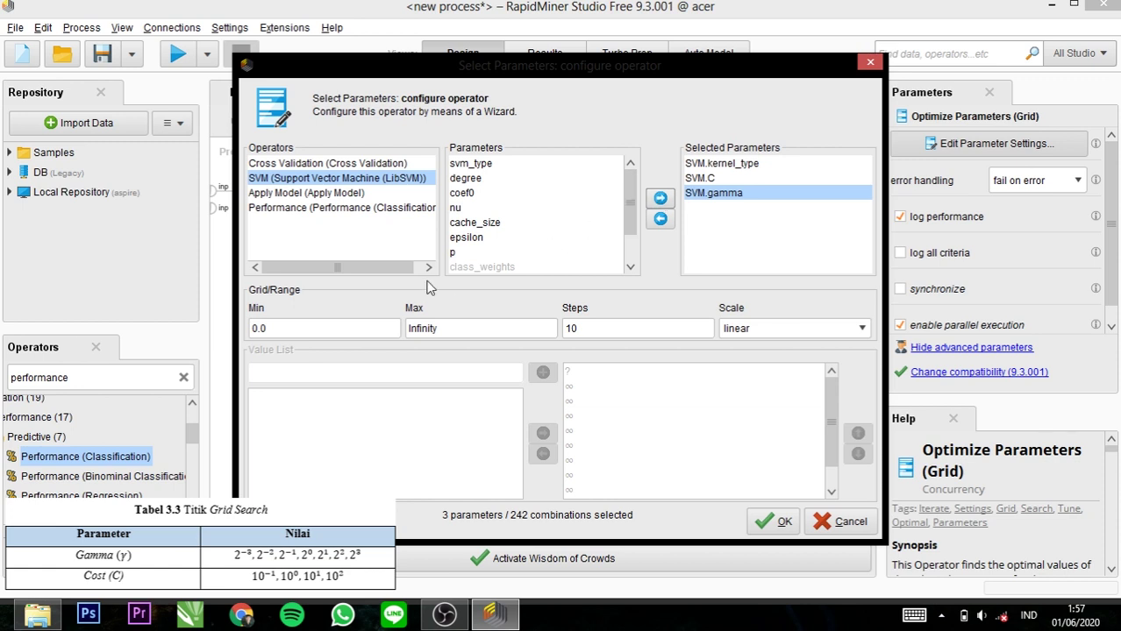
- Set the SVM.gamma range from 0.125 to 8 on a logarithmic (legacy) scale, accept the settings and run the process
left_click_drag(282, 328, 221, 332)
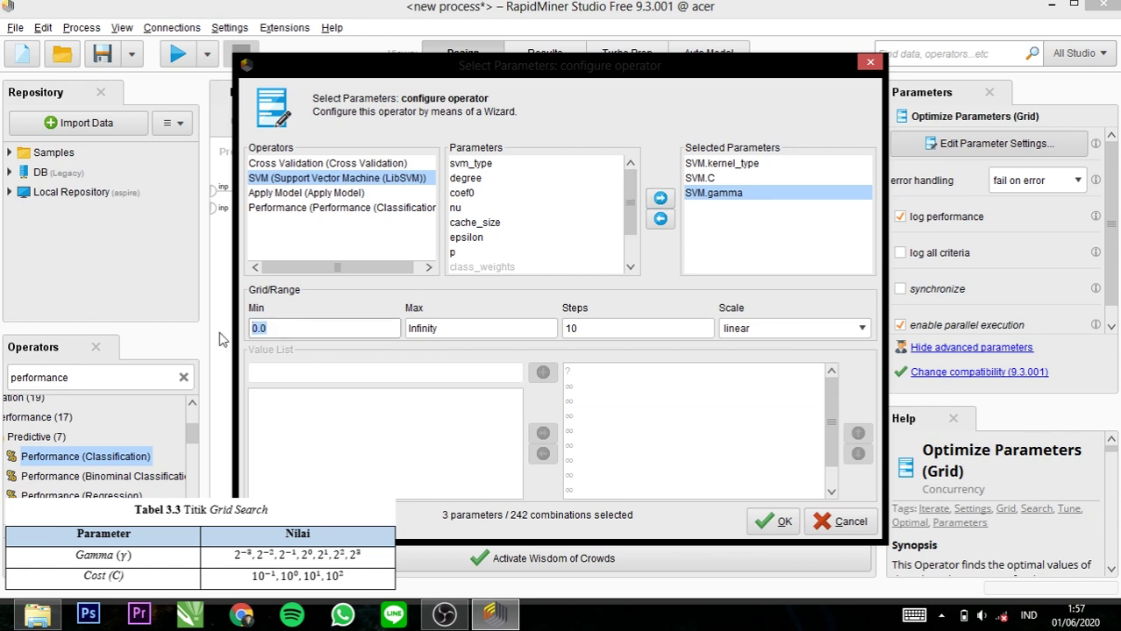
type("0.125")
left_click_drag(459, 326, 376, 325)
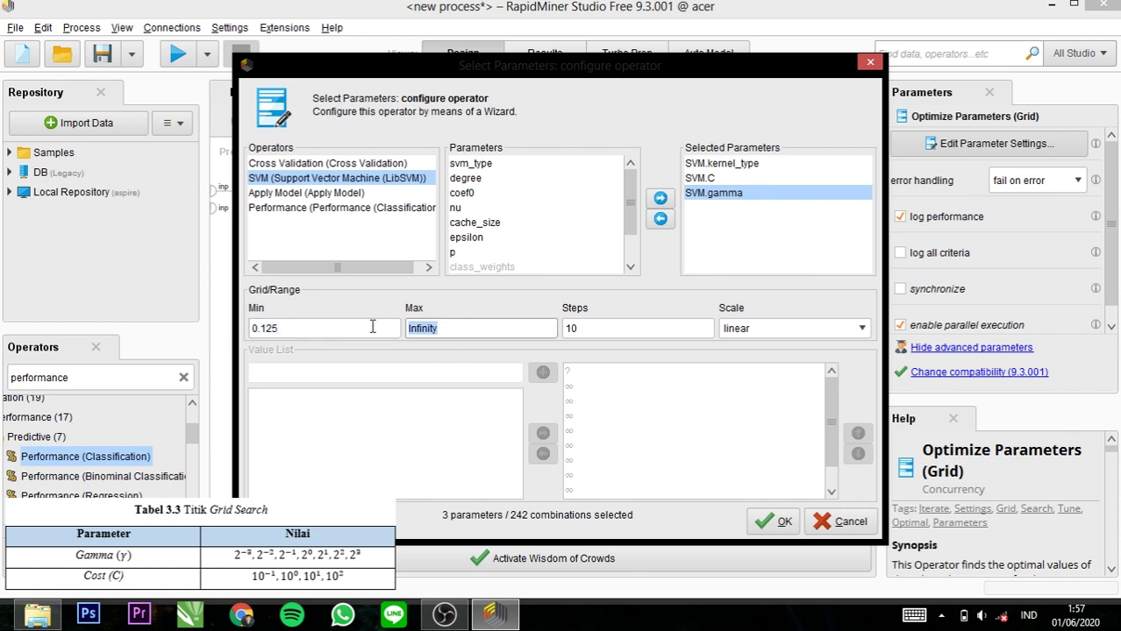
type("8")
left_click(862, 329)
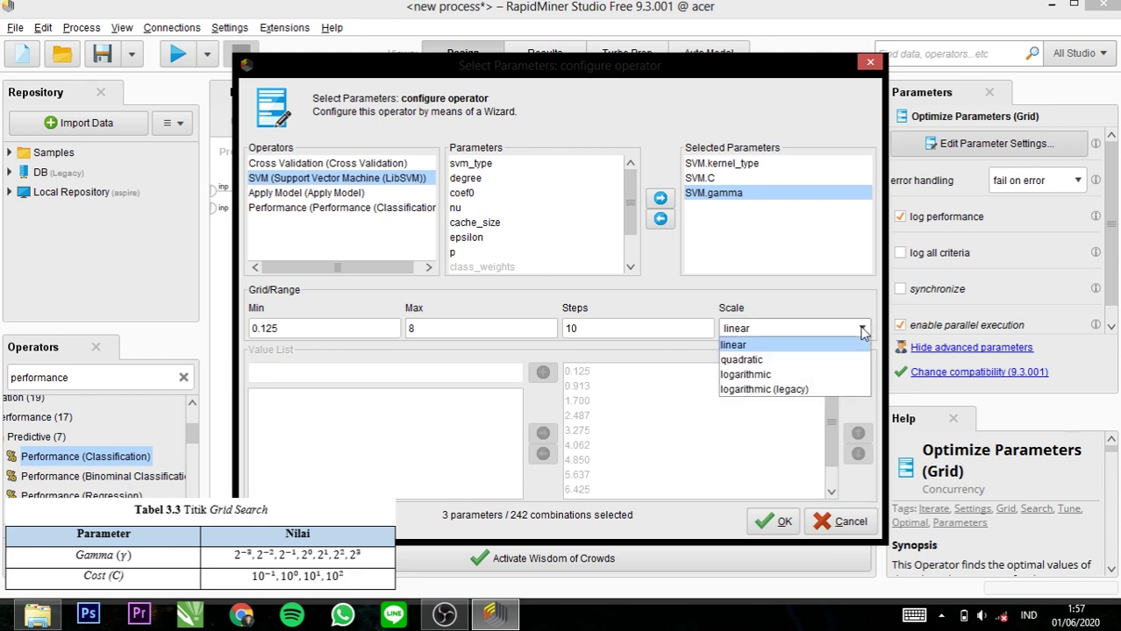
left_click(850, 388)
left_click(775, 521)
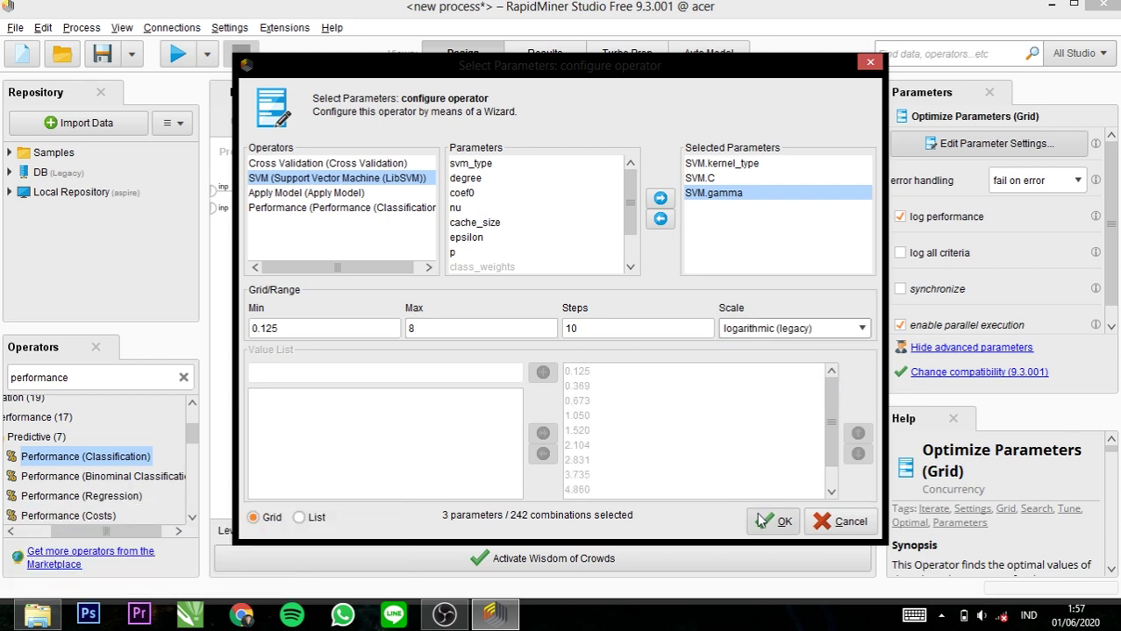
left_click(170, 54)
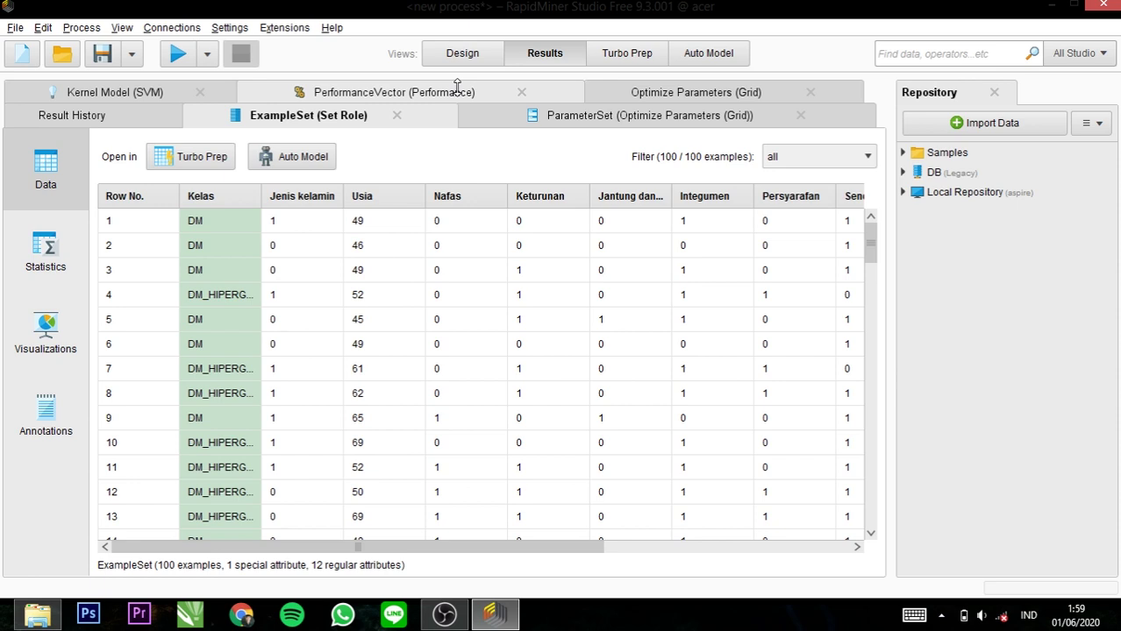
- Examine the rbf and sigmoid run's parameter set, kernel model and performance vector
left_click(608, 119)
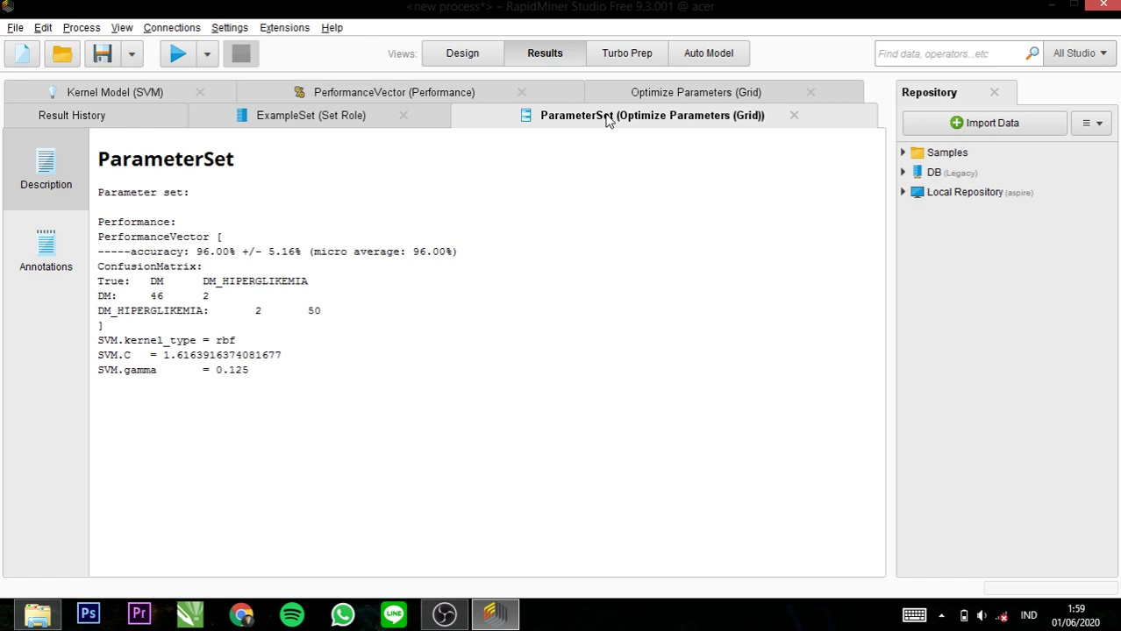
left_click(132, 94)
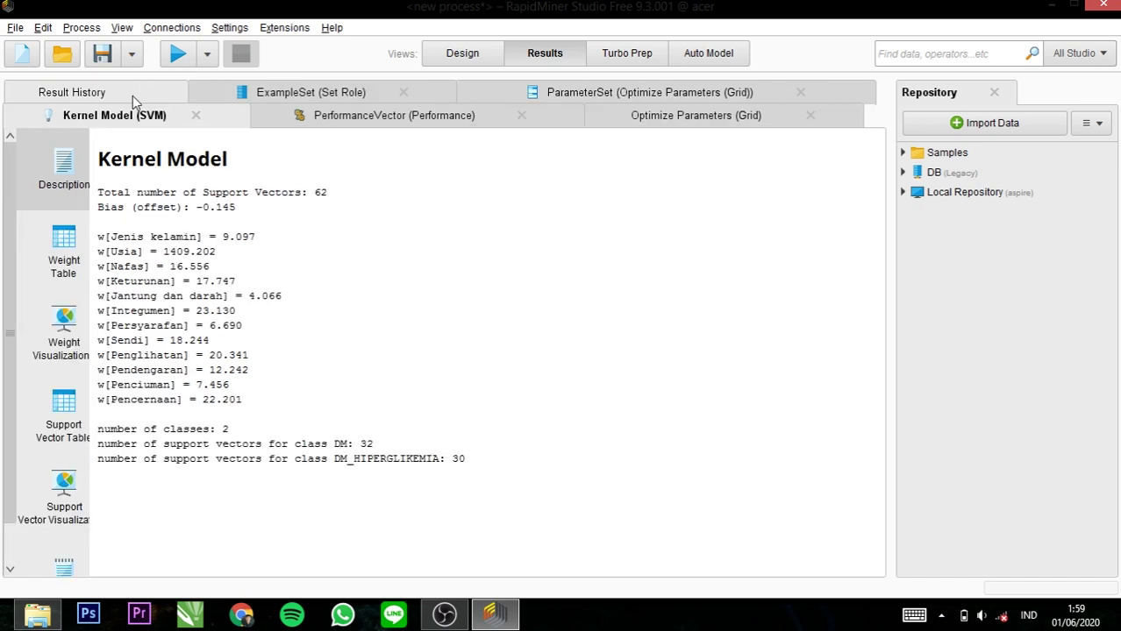
left_click(675, 94)
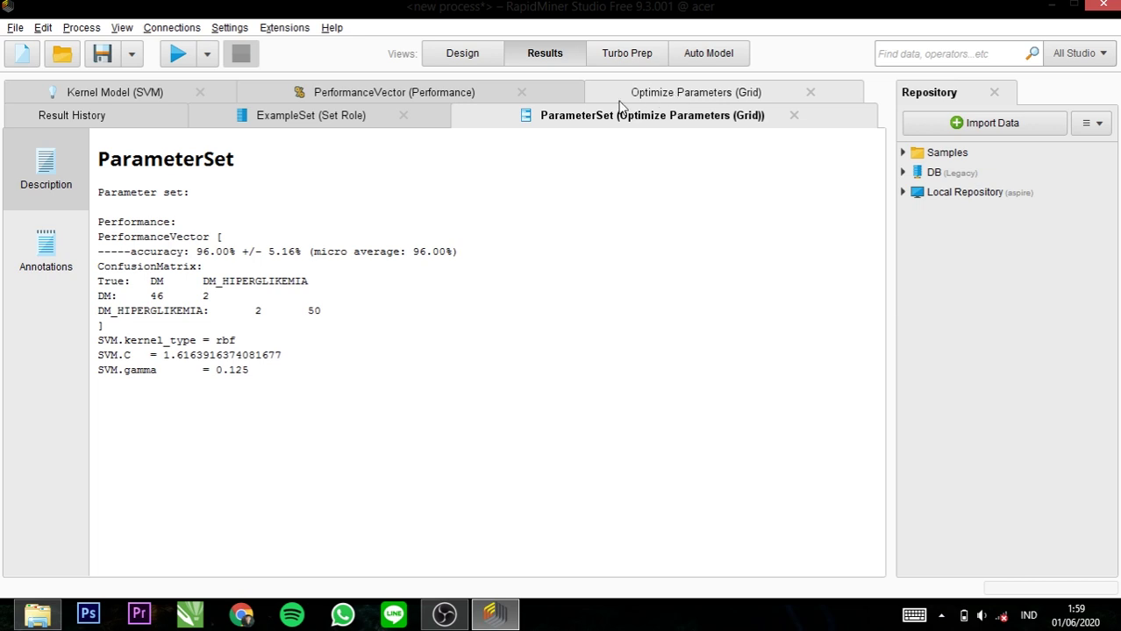
left_click(125, 117)
left_click(343, 99)
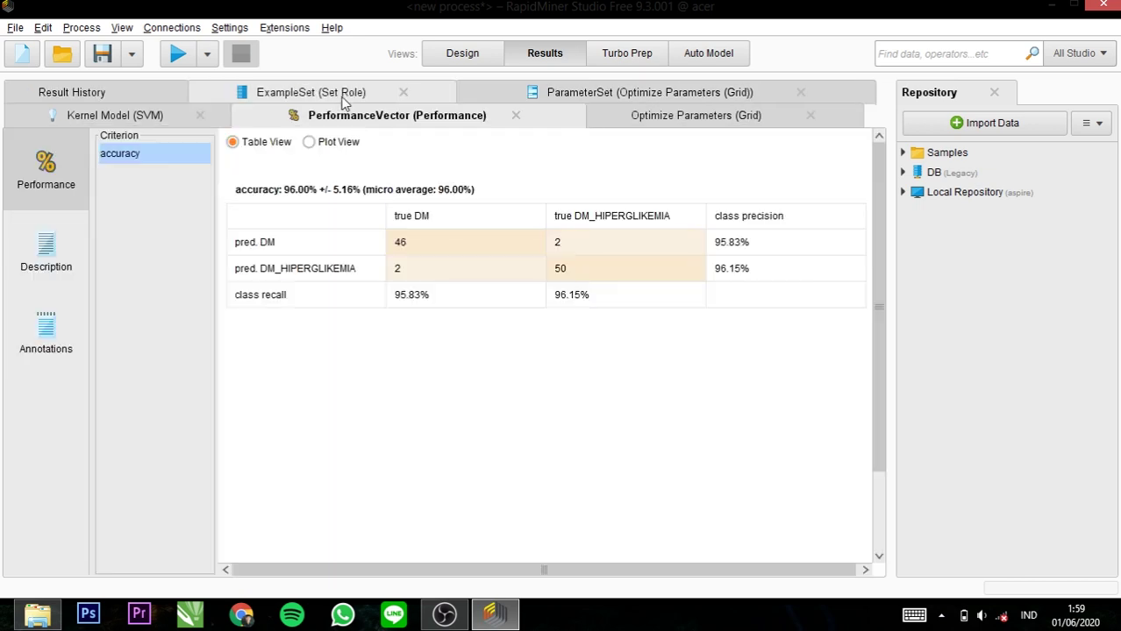
- Sort the grid optimization table by accuracy in descending order and compare the kernels' results with the parameter set and performance vector
left_click(615, 121)
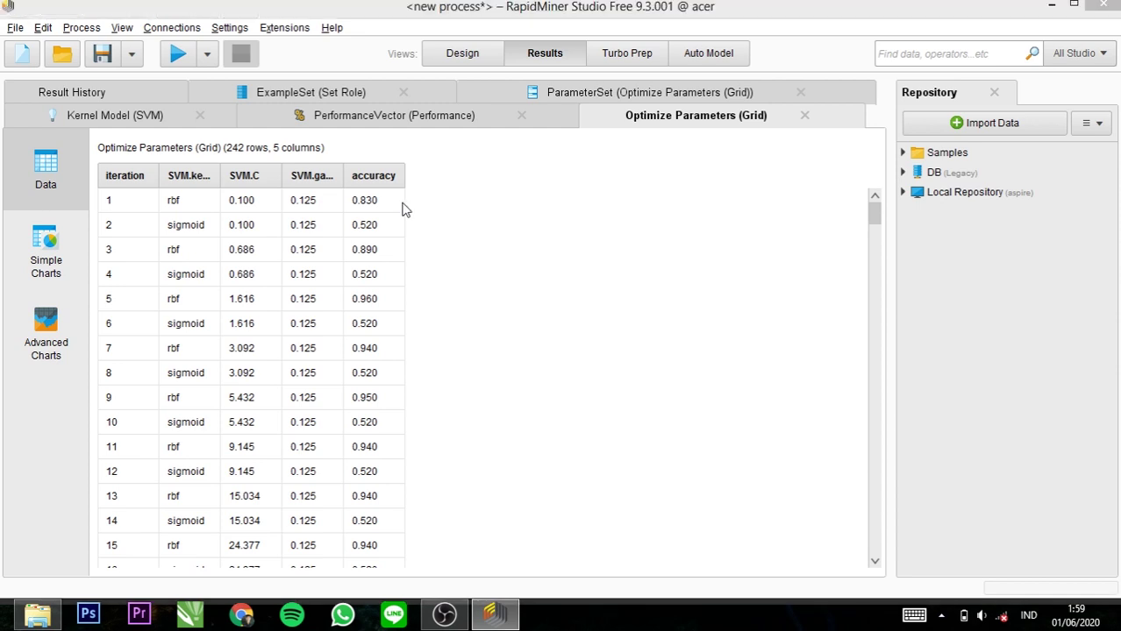
left_click(383, 177)
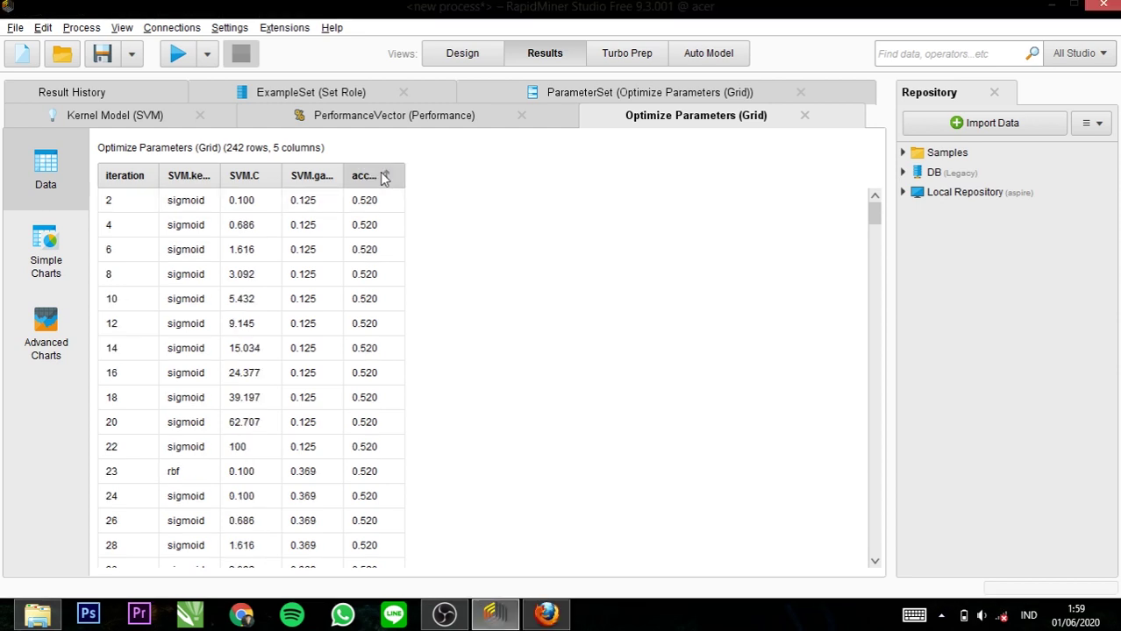
left_click(383, 176)
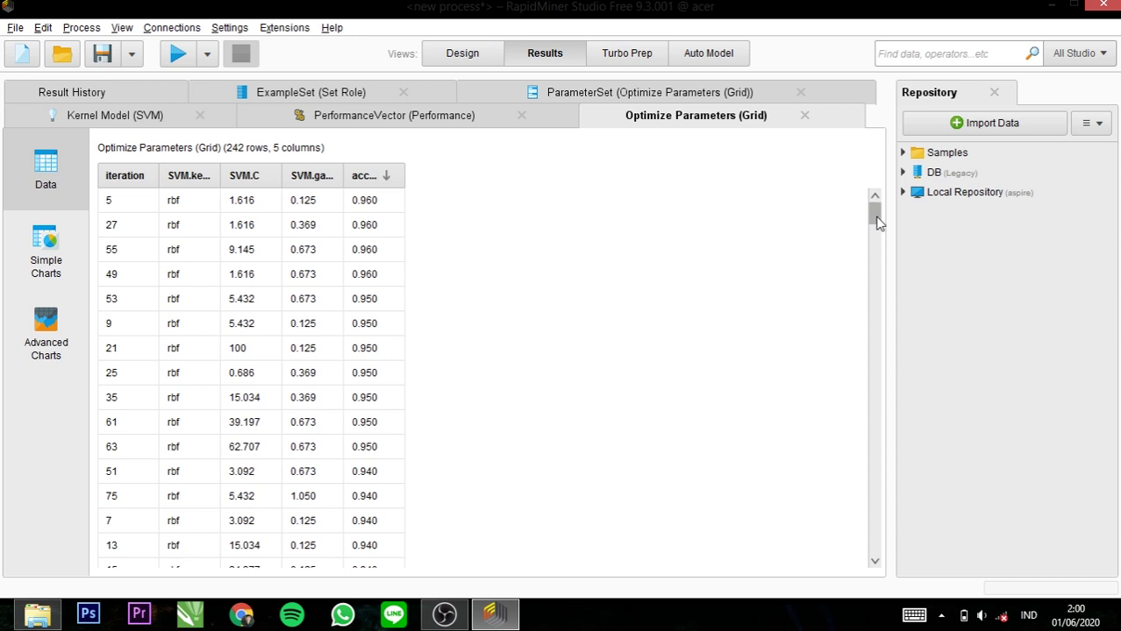
left_click_drag(877, 222, 882, 380)
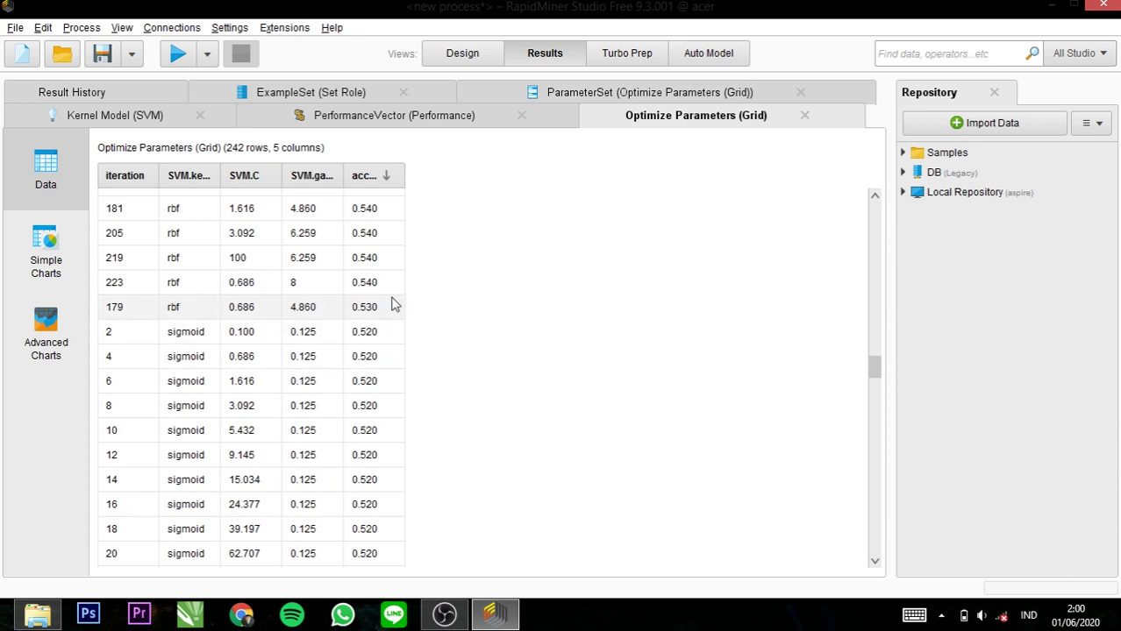
left_click(554, 92)
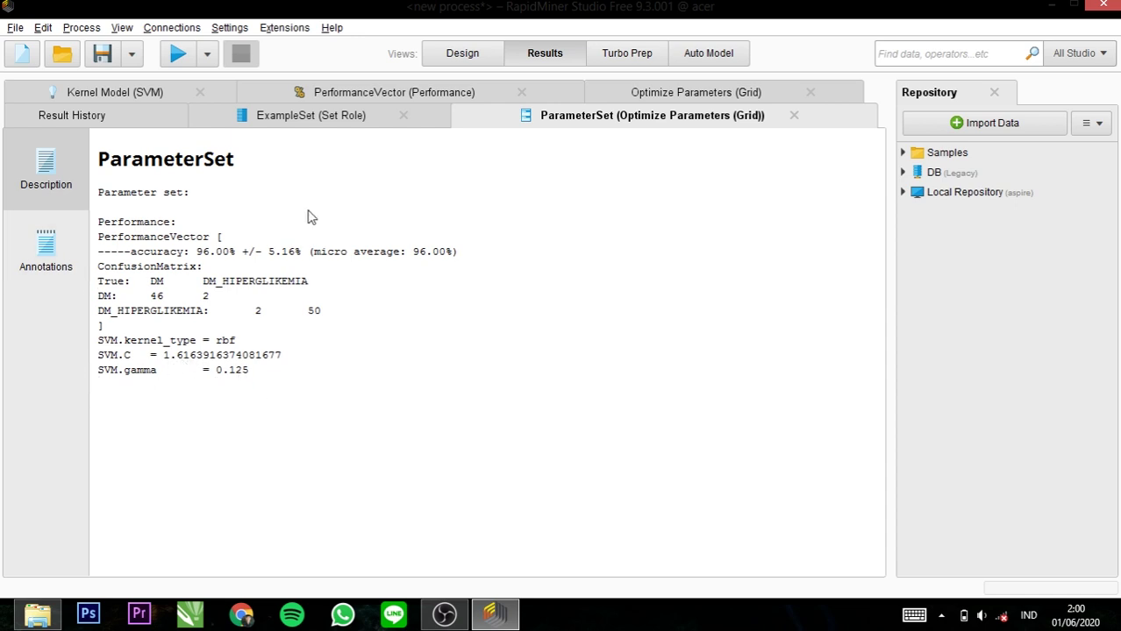
left_click(650, 93)
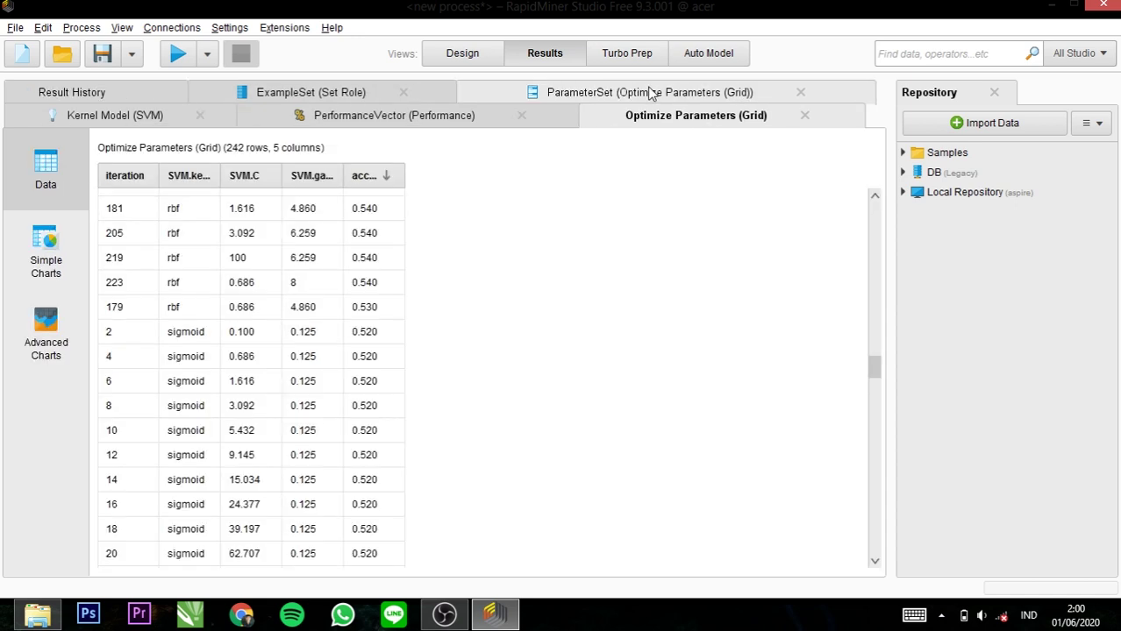
left_click(336, 116)
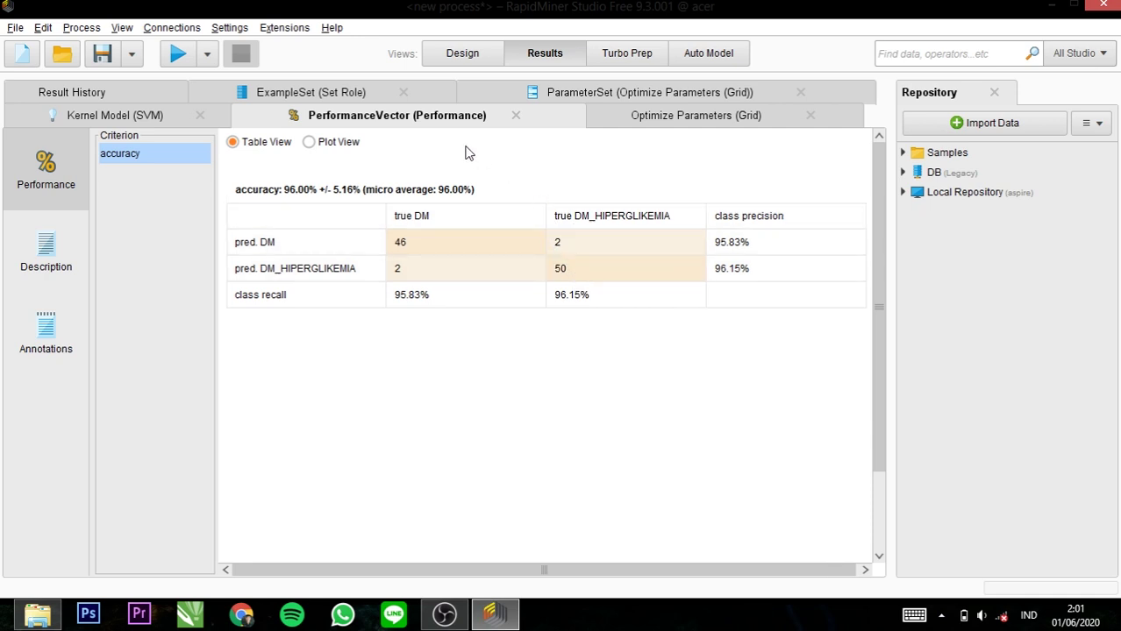
- Return to the process design, reopen the parameter settings of Optimize Parameters (Grid) and replace rbf and sigmoid with poly for SVM.kernel_type
left_click(449, 54)
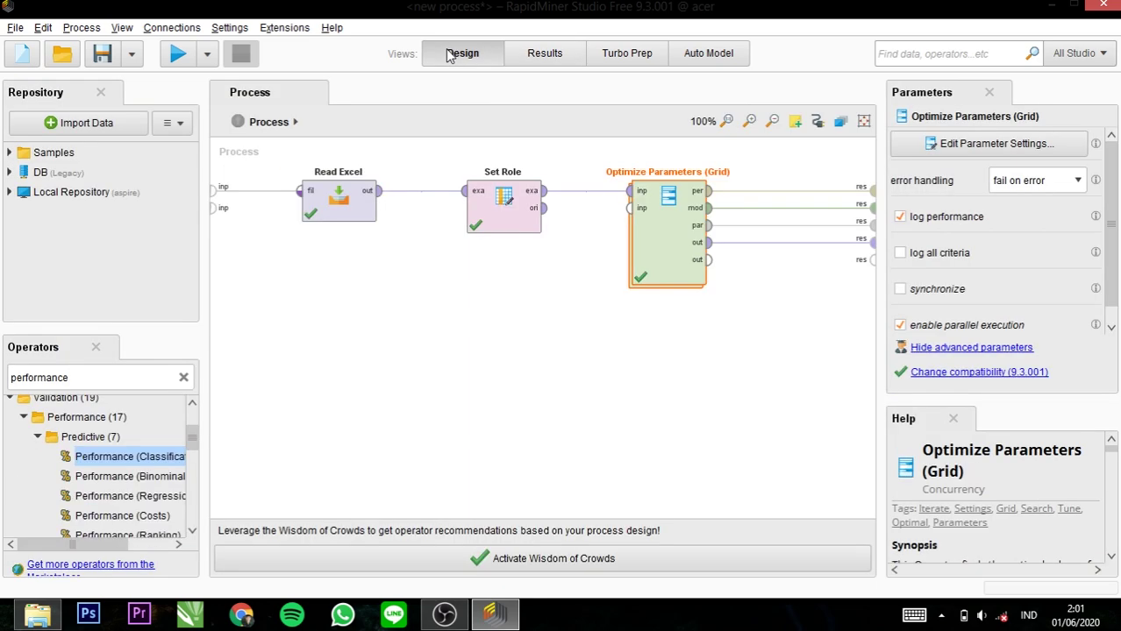
left_click(920, 152)
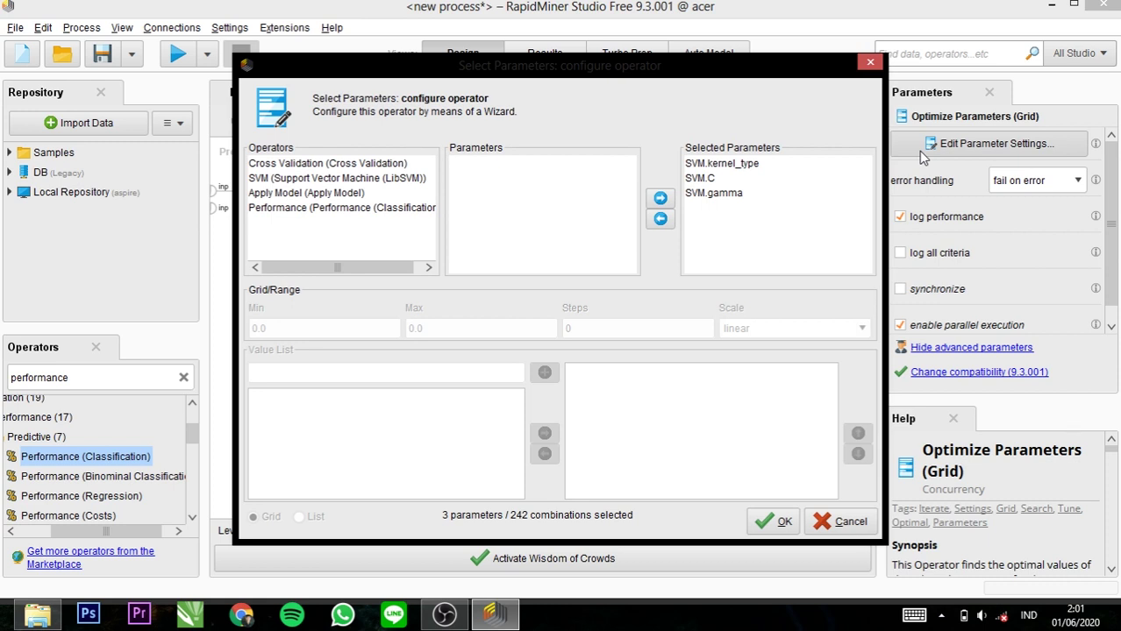
left_click(750, 166)
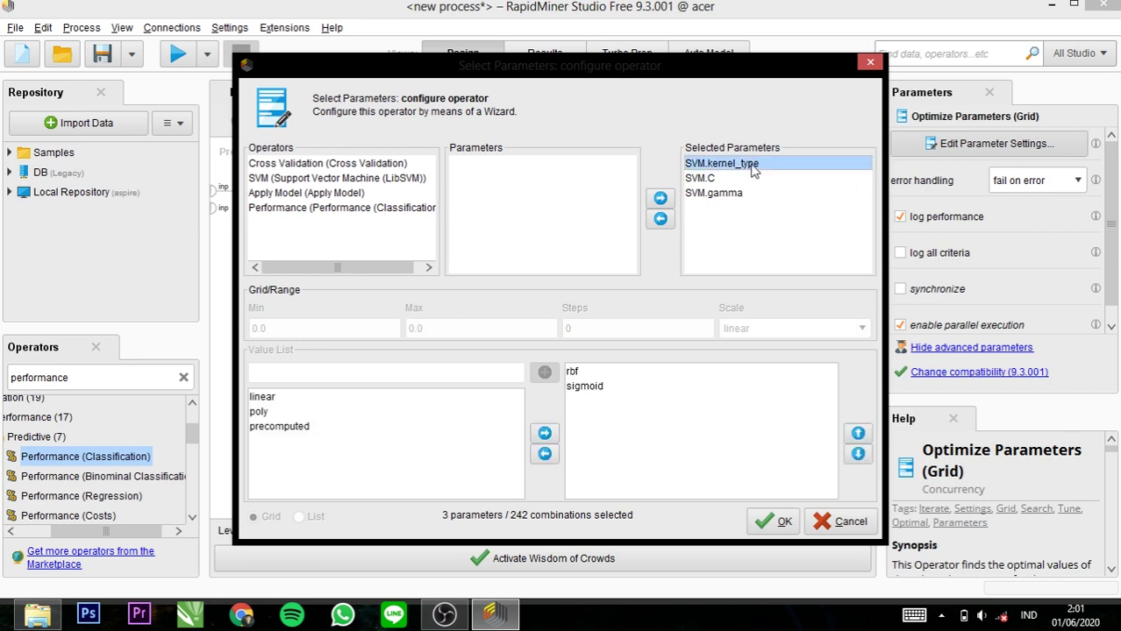
left_click(596, 389)
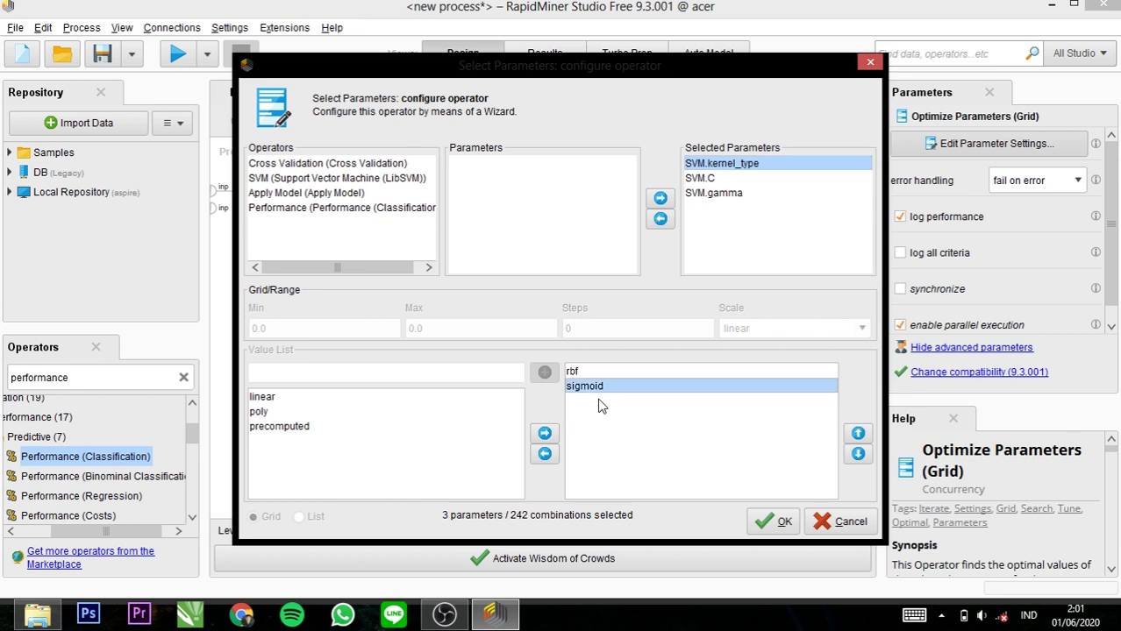
left_click(576, 373)
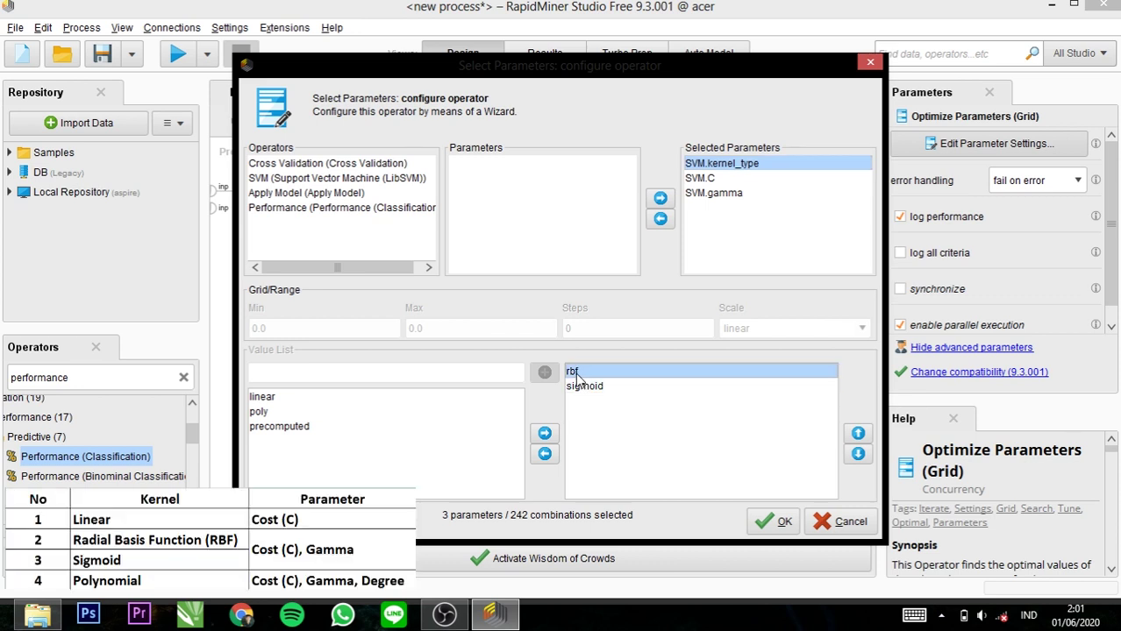
left_click(544, 454)
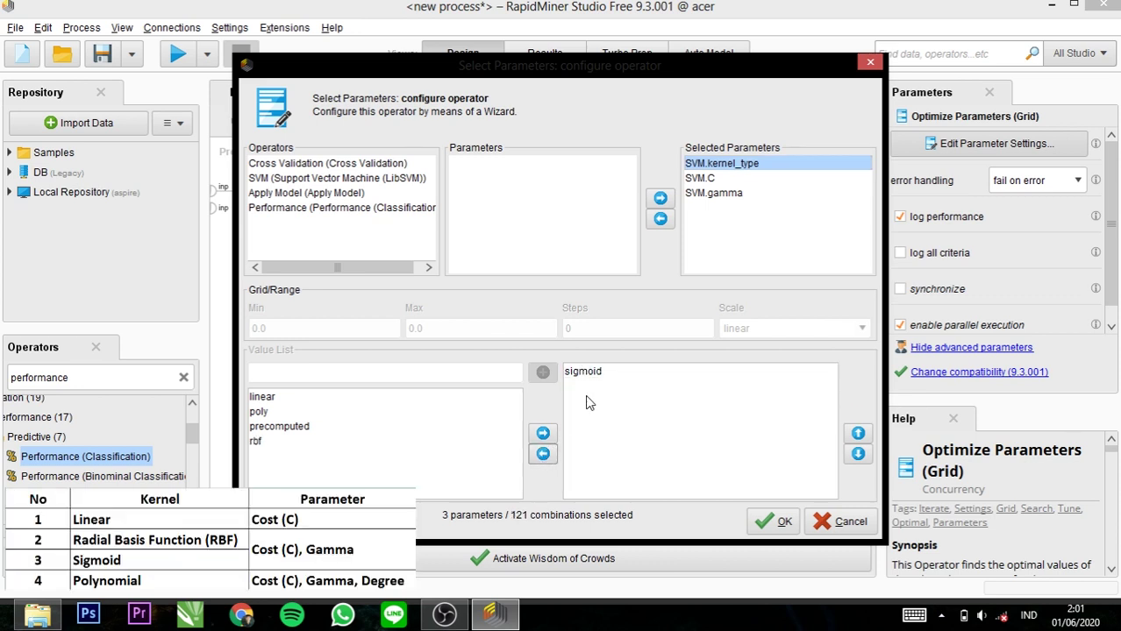
left_click(592, 375)
left_click(543, 454)
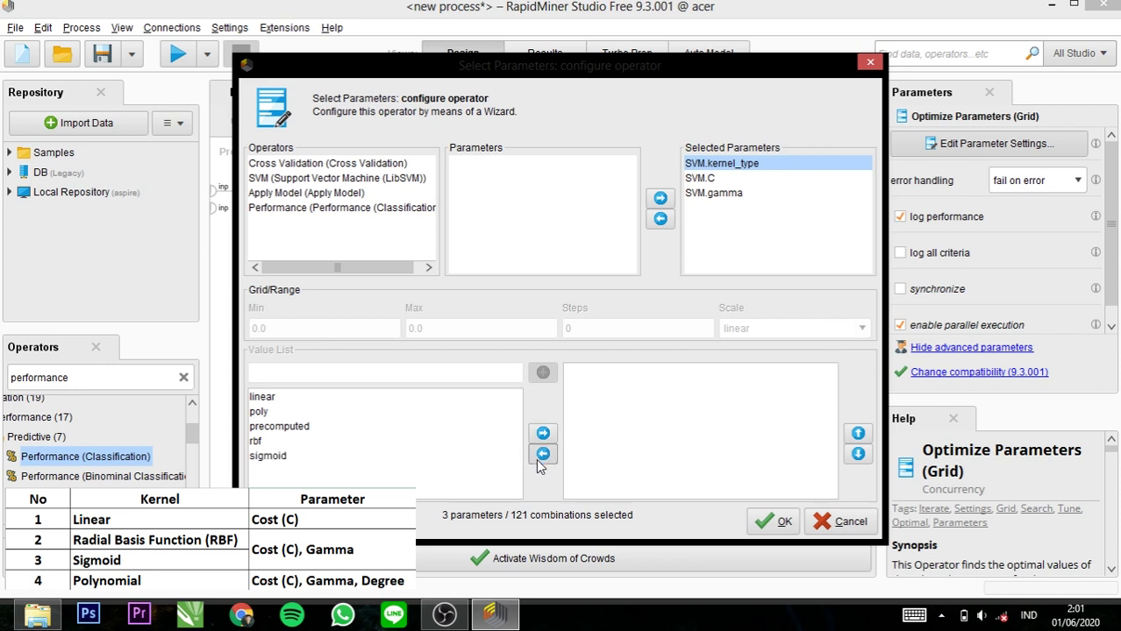
left_click(282, 410)
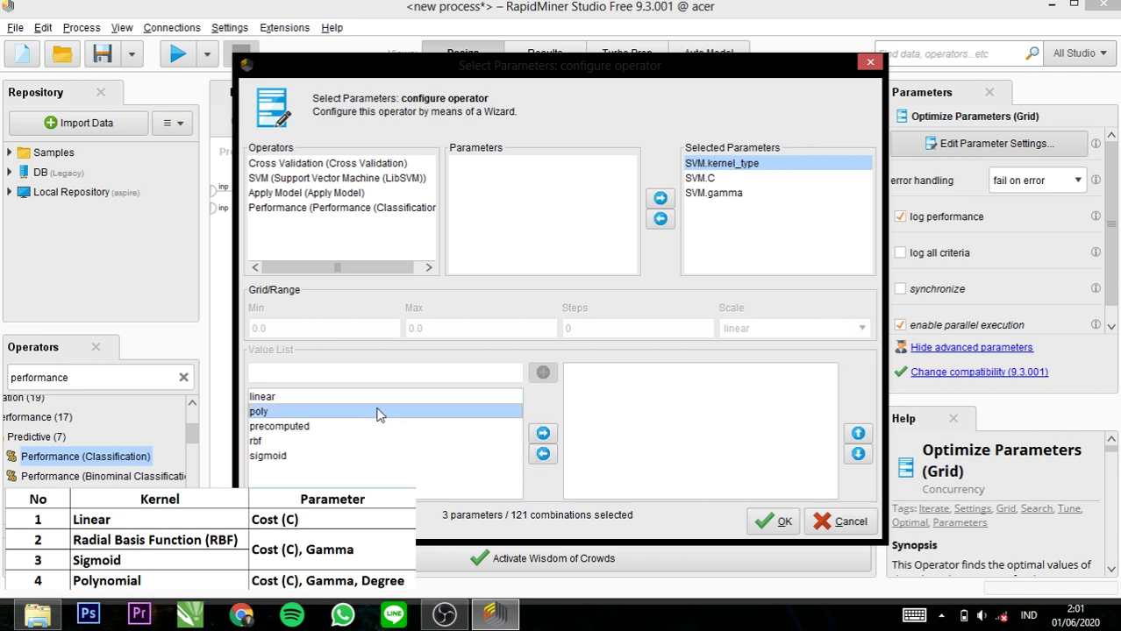
left_click(543, 433)
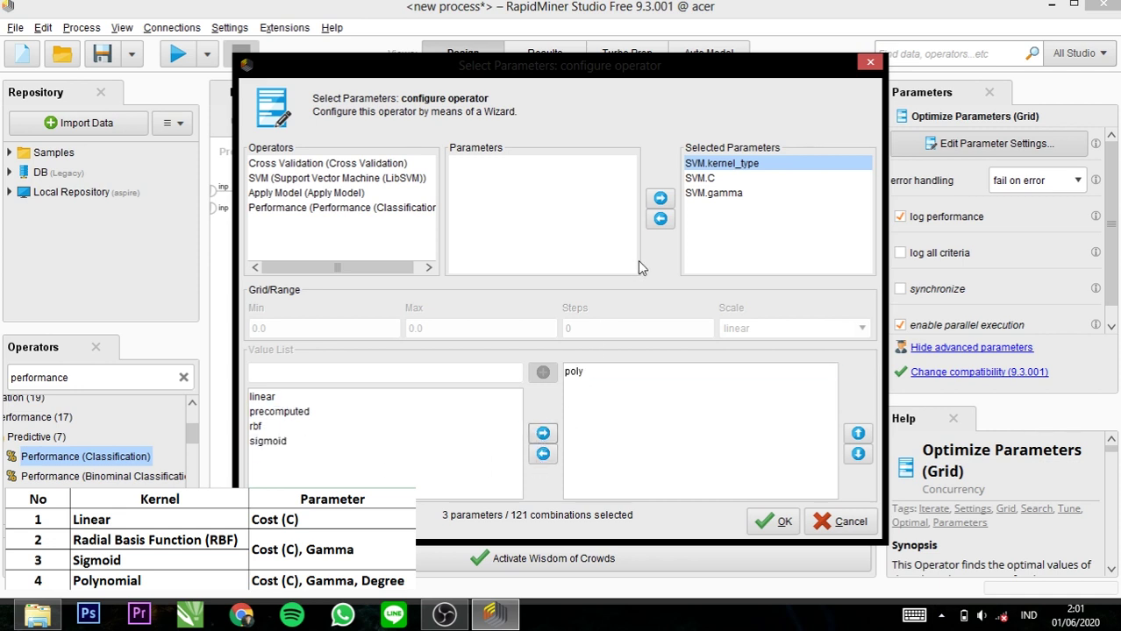
- Add the SVM operator's degree to the optimized parameters and set its range from 2 to 3
left_click(346, 183)
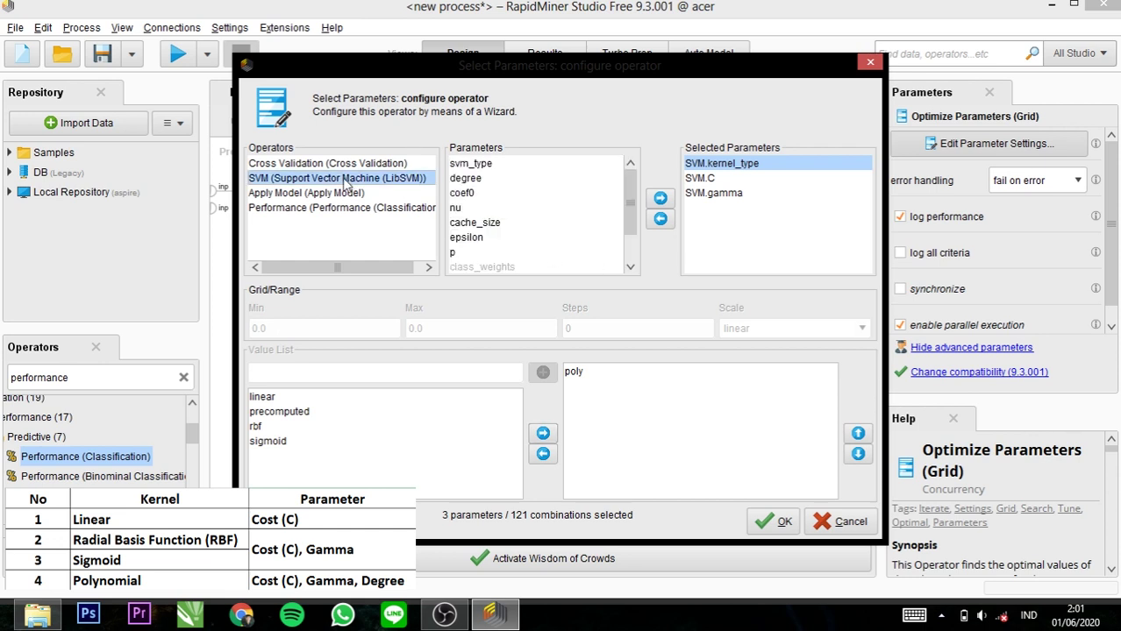
left_click(471, 179)
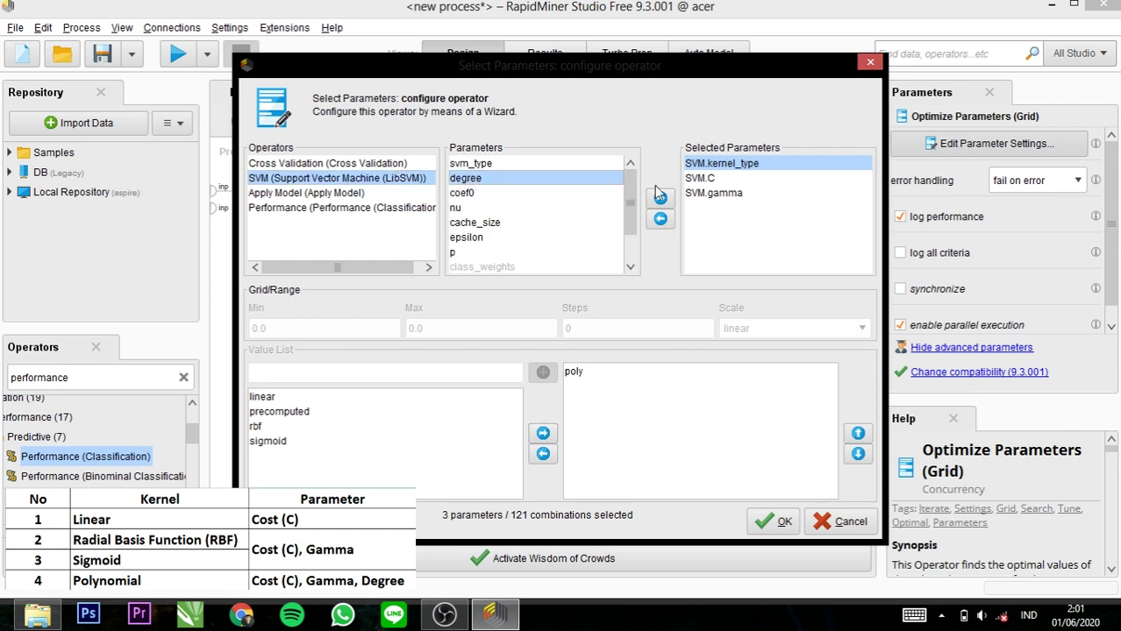
left_click(660, 199)
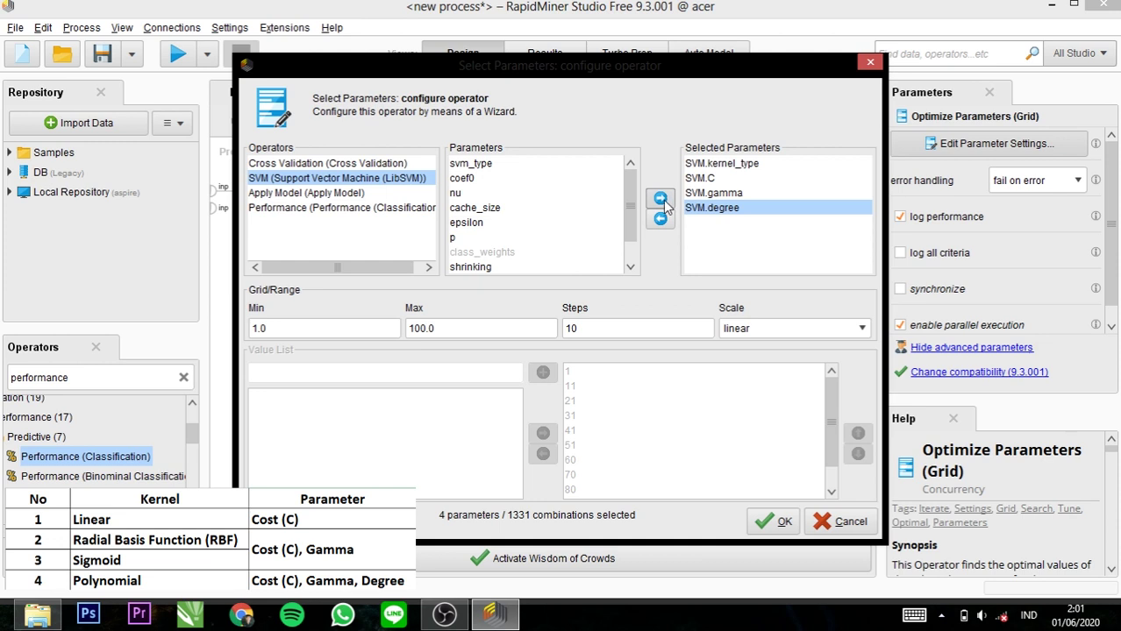
left_click(275, 328)
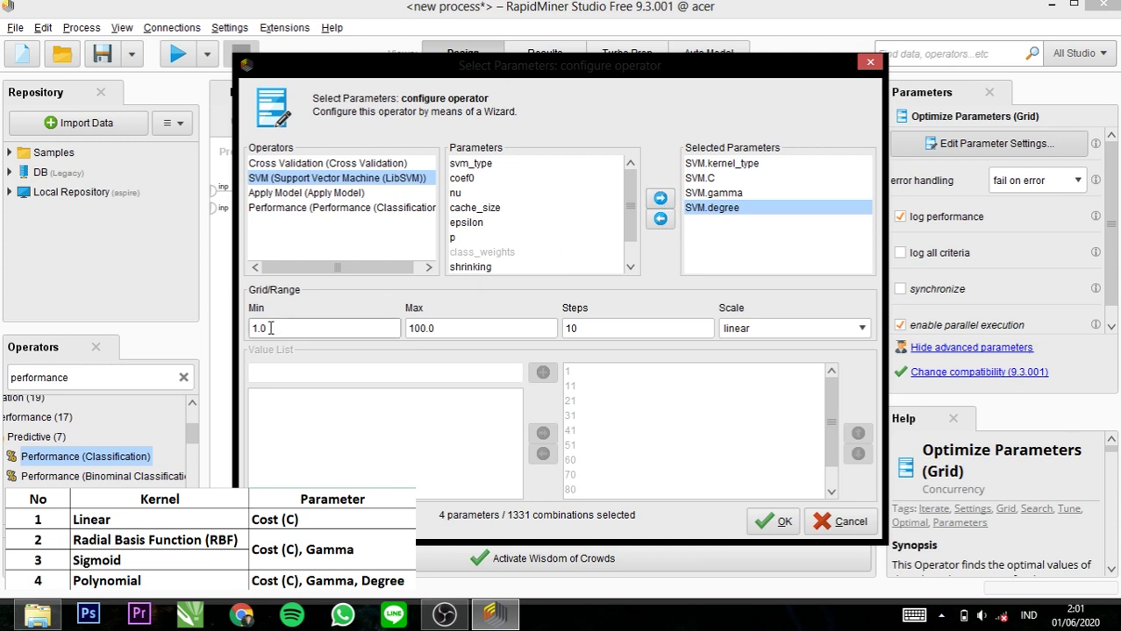
double_click(265, 328)
type("2")
left_click(426, 330)
double_click(425, 330)
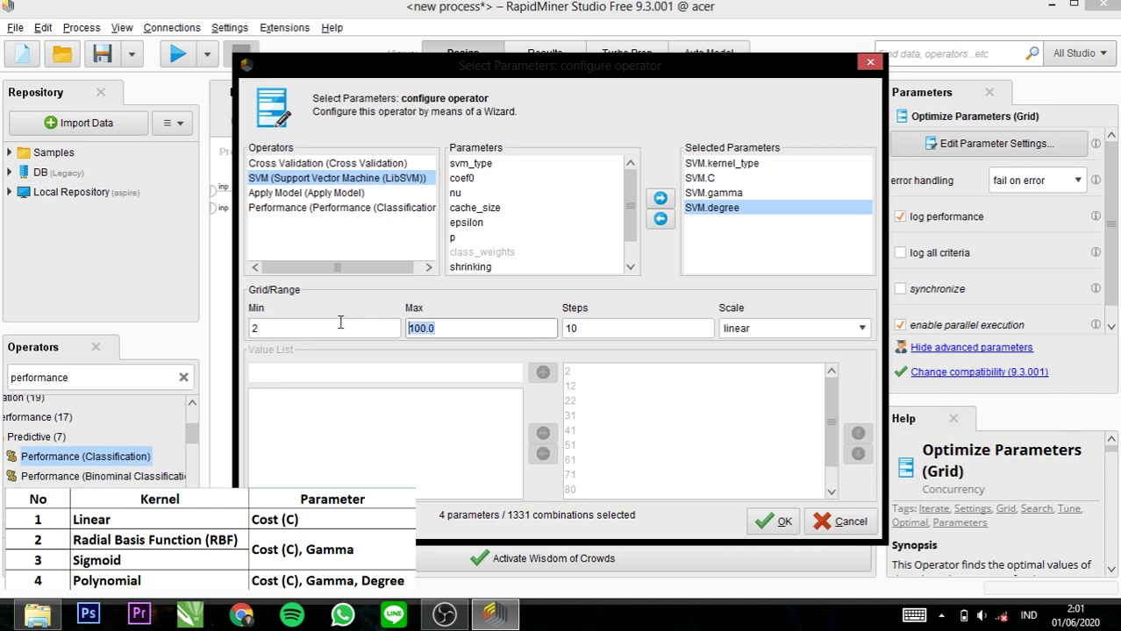
type("3")
- Set the SVM.degree scale to logarithmic (legacy), accept the parameter settings and run the process
left_click(863, 328)
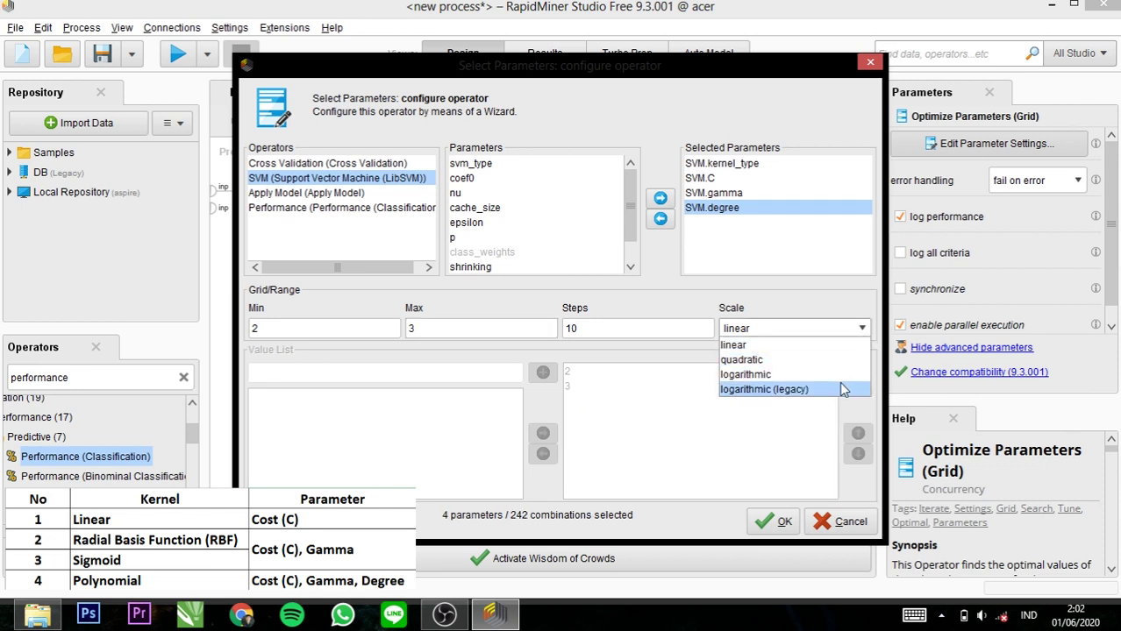
left_click(844, 389)
left_click(763, 524)
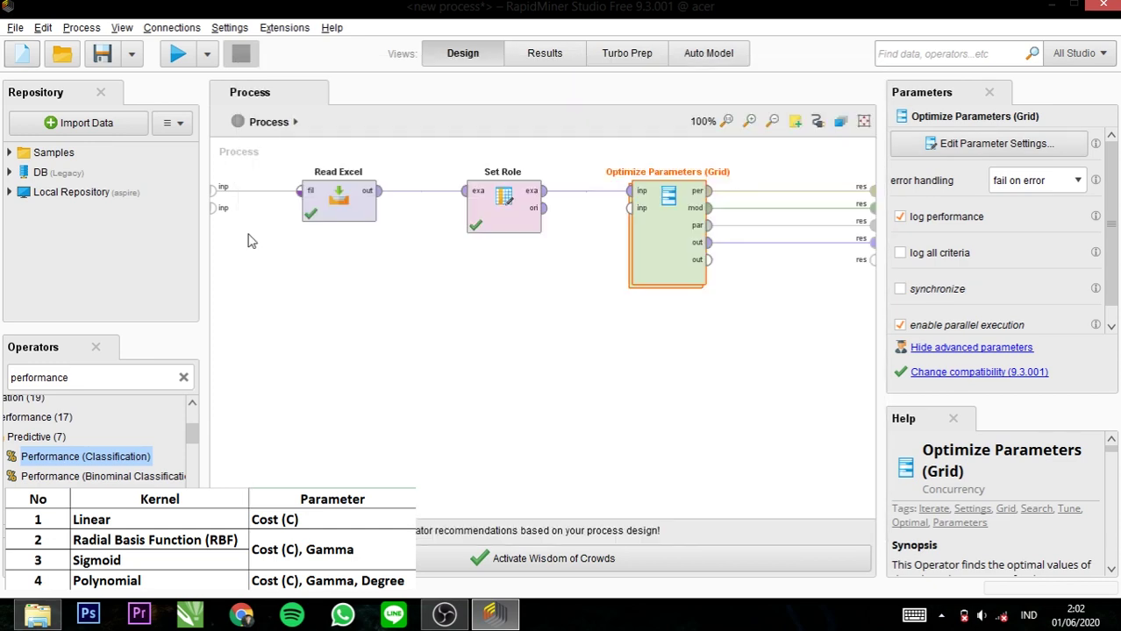
left_click(179, 56)
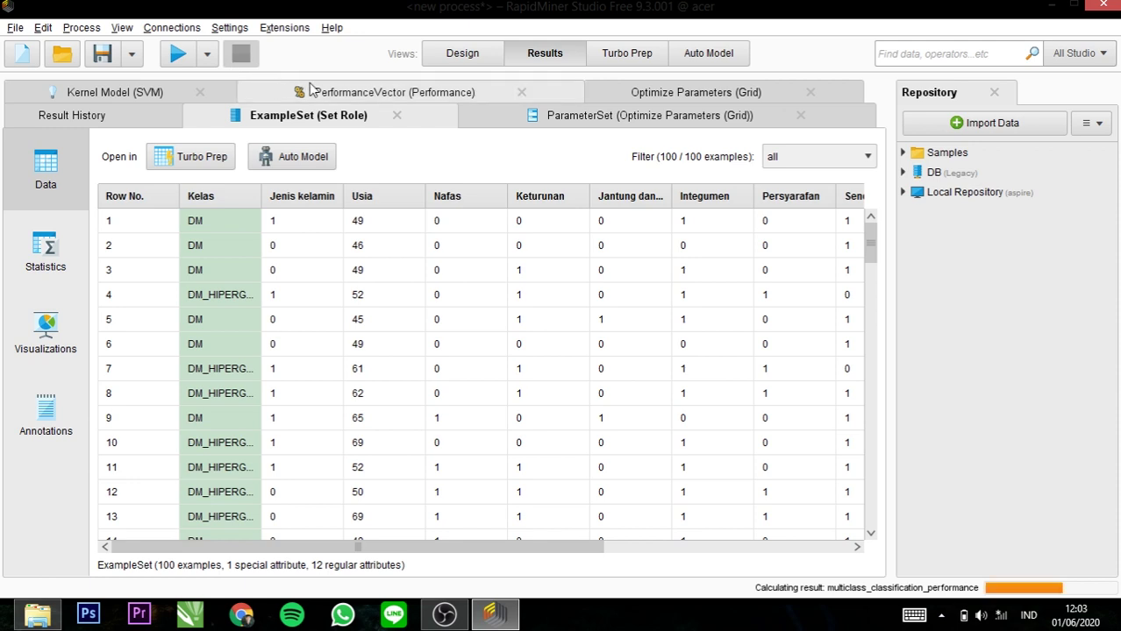
- Examine the poly run's grid optimization table through its last iteration, along with the parameter set, kernel model and performance vector
left_click(643, 98)
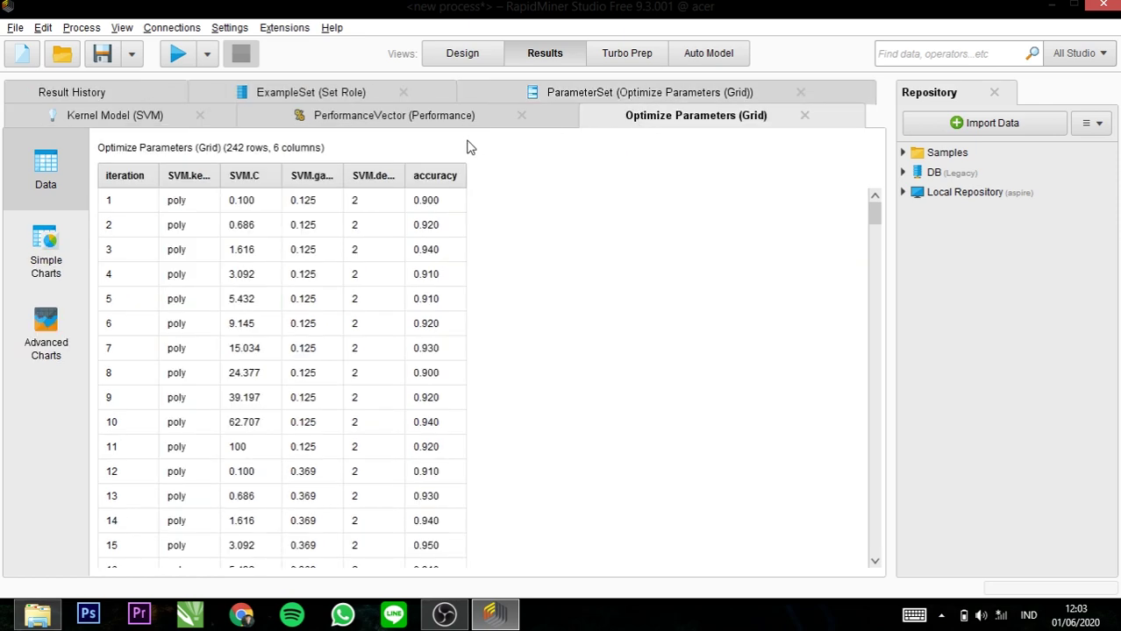
left_click(446, 117)
left_click(617, 92)
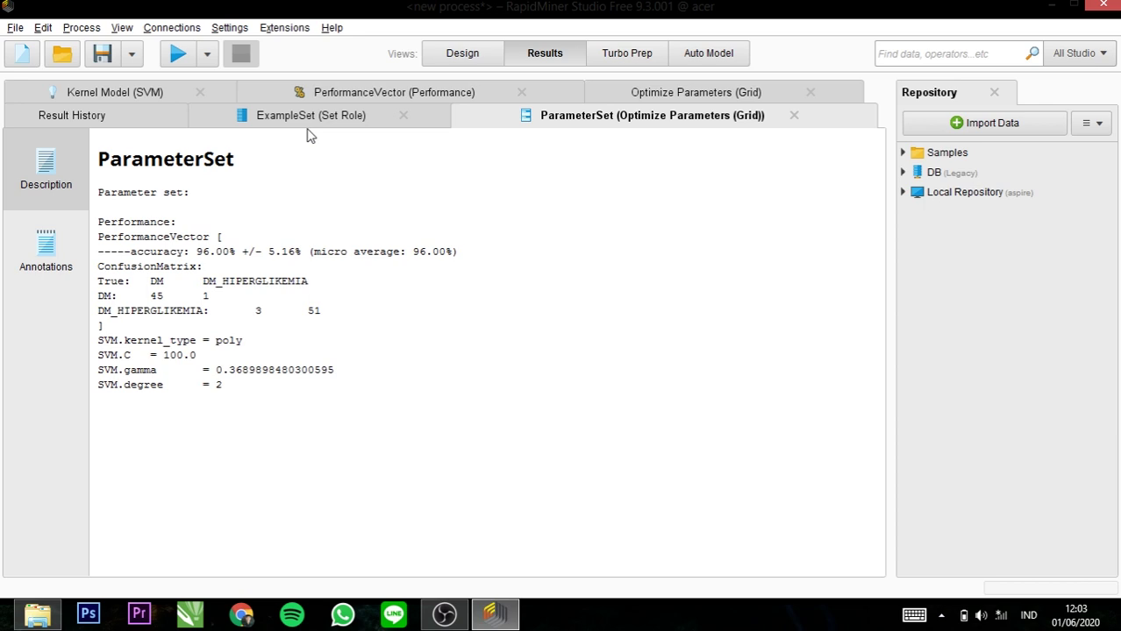
left_click(613, 96)
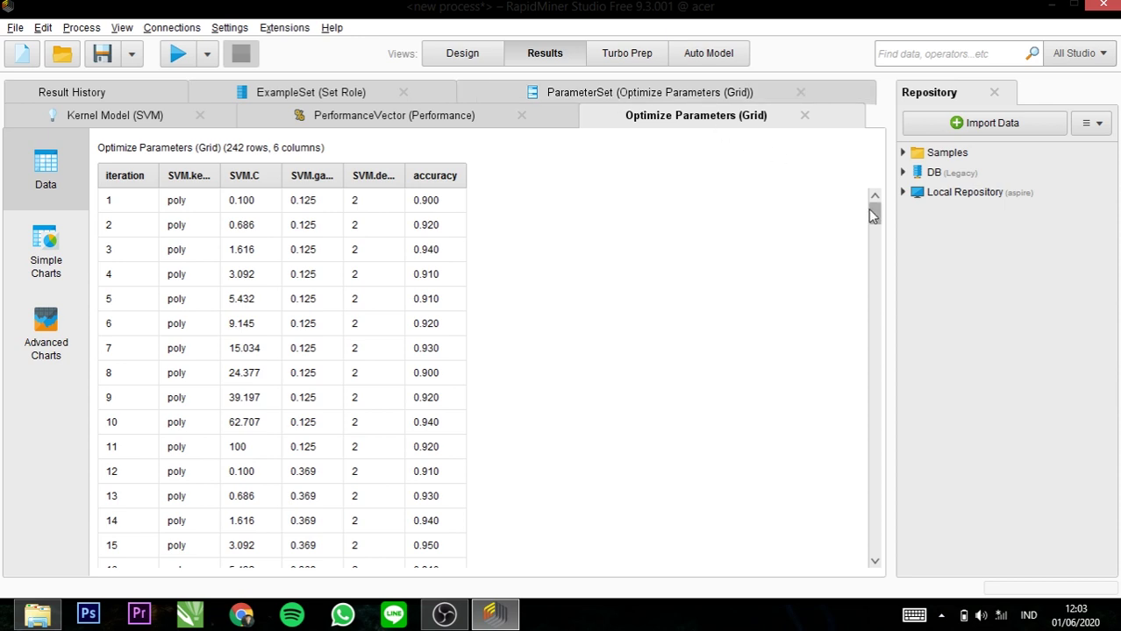
left_click_drag(872, 215, 890, 546)
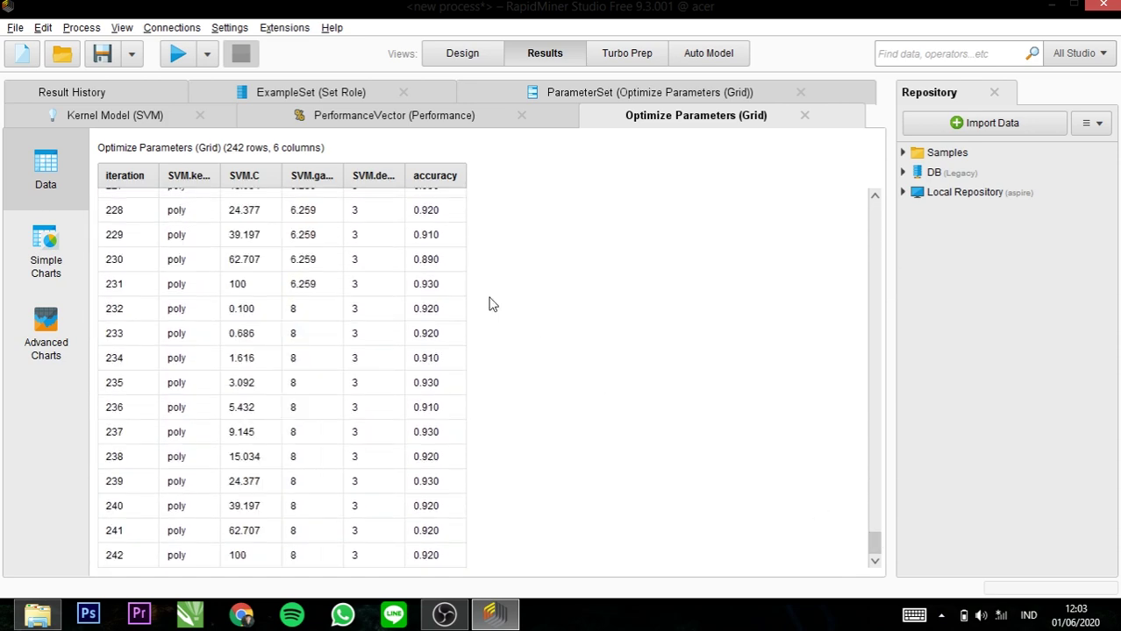
left_click(127, 120)
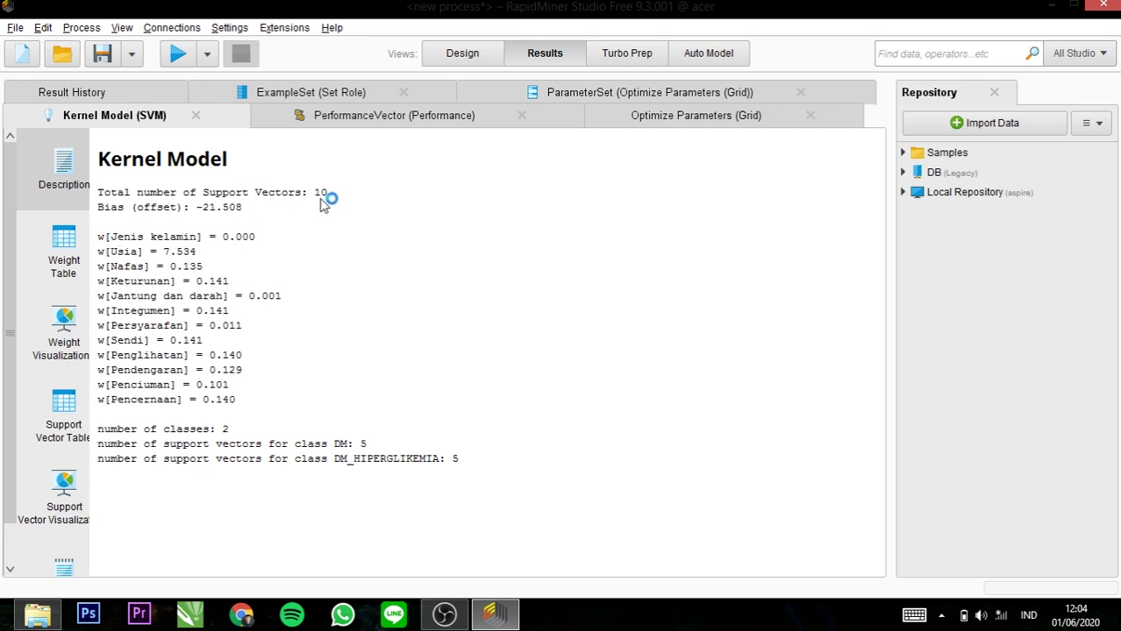
left_click(334, 123)
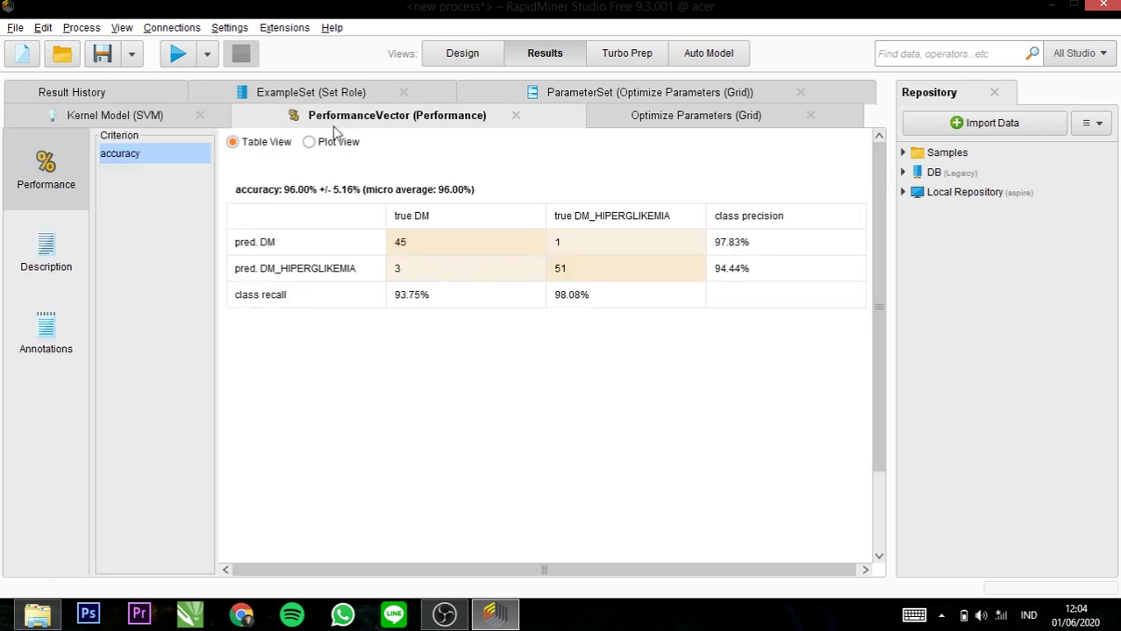